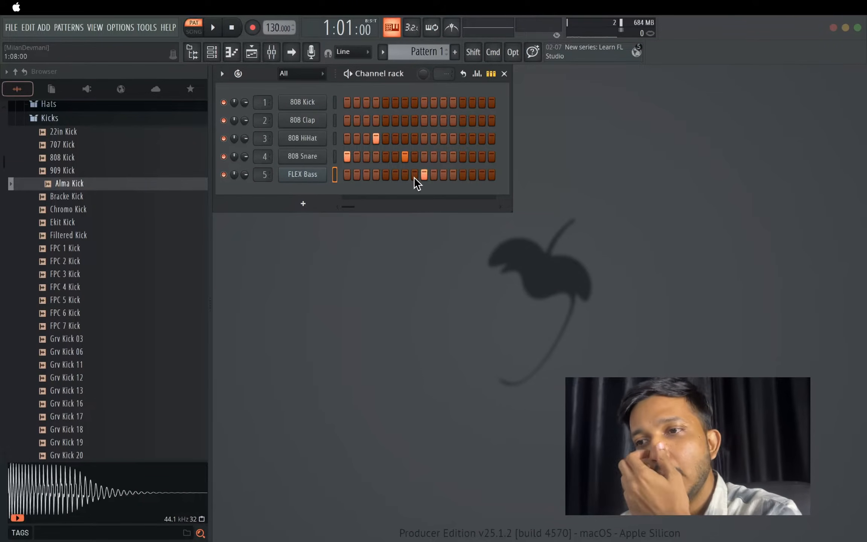
Step: Remove the FLEX Bass step and start a new Basic 808 with limiter project without saving the current one
click(424, 174)
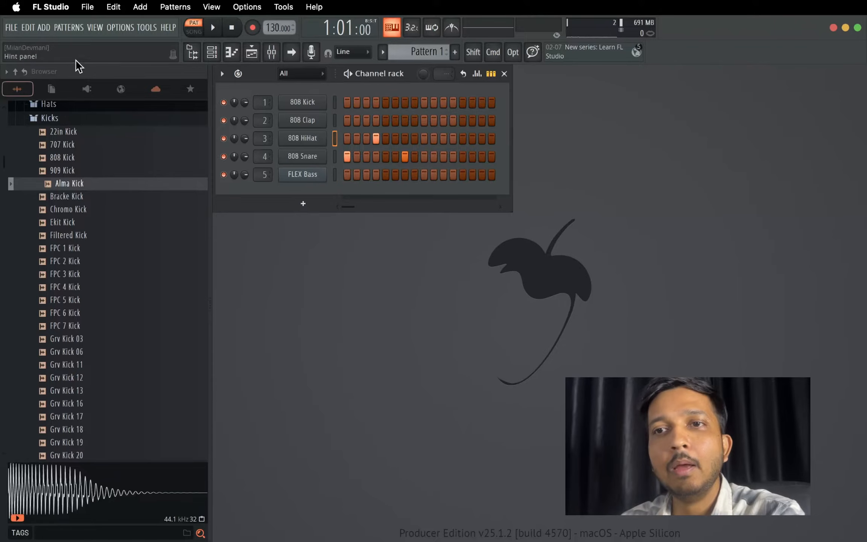
click(11, 28)
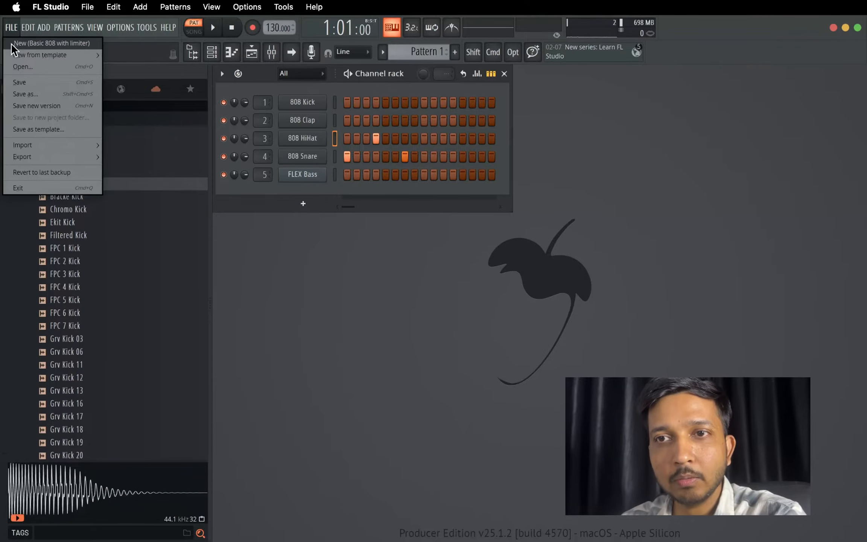
click(23, 43)
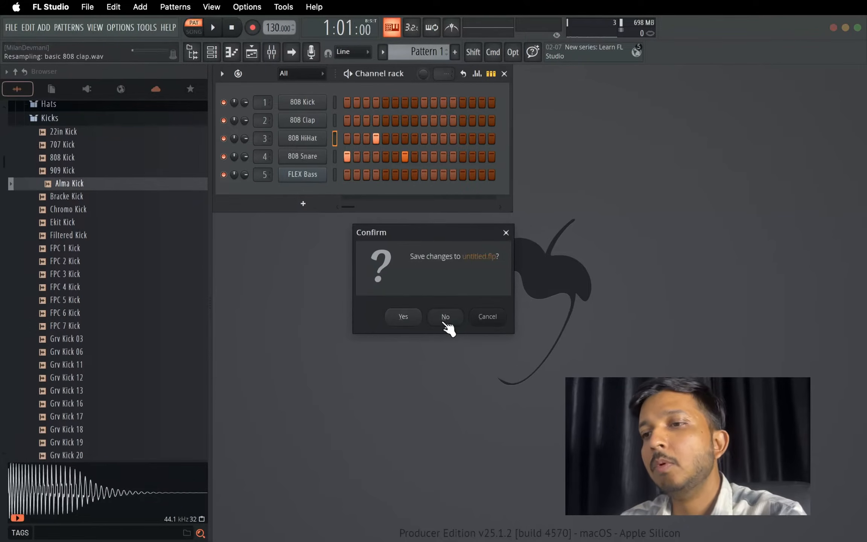
click(444, 320)
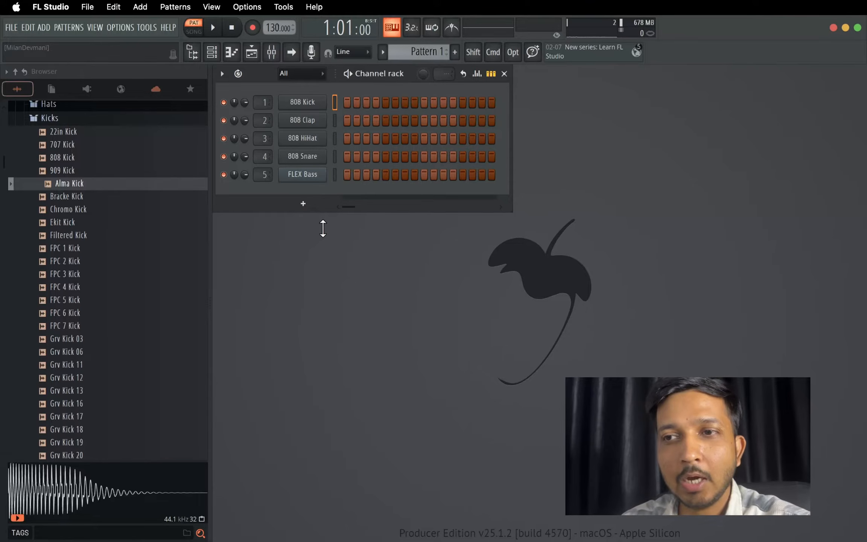
Step: Widen the channel buttons in the channel rack slightly and move the rack closer to the middle of the workspace
drag(336, 73, 345, 73)
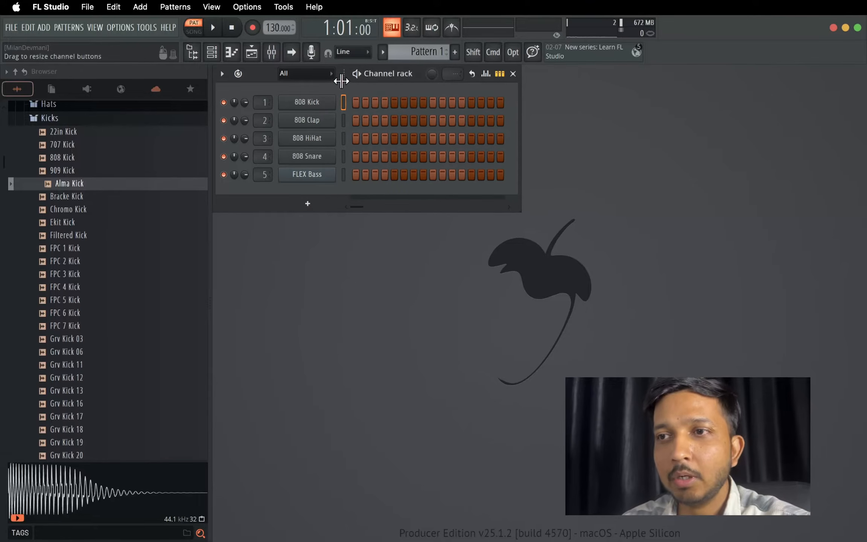
drag(262, 71, 323, 130)
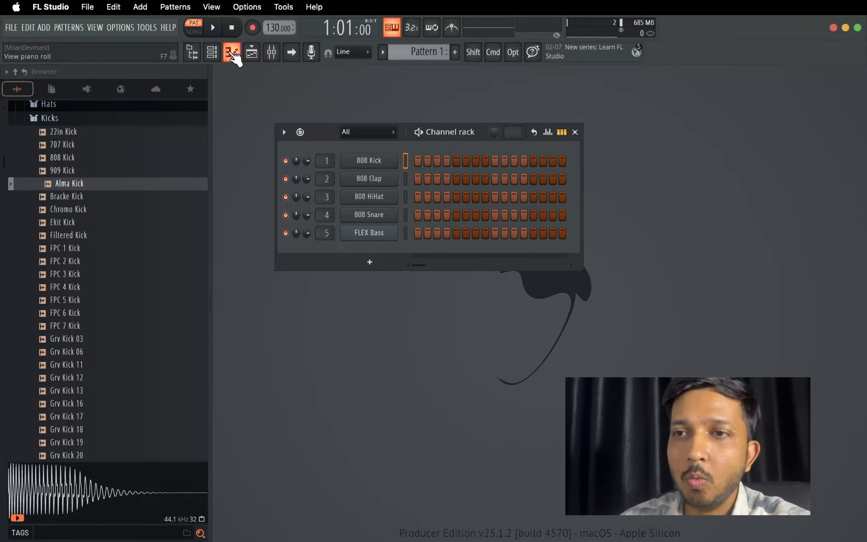
Step: Toggle the browser's visibility repeatedly, leaving it shown beside the channel rack
click(193, 51)
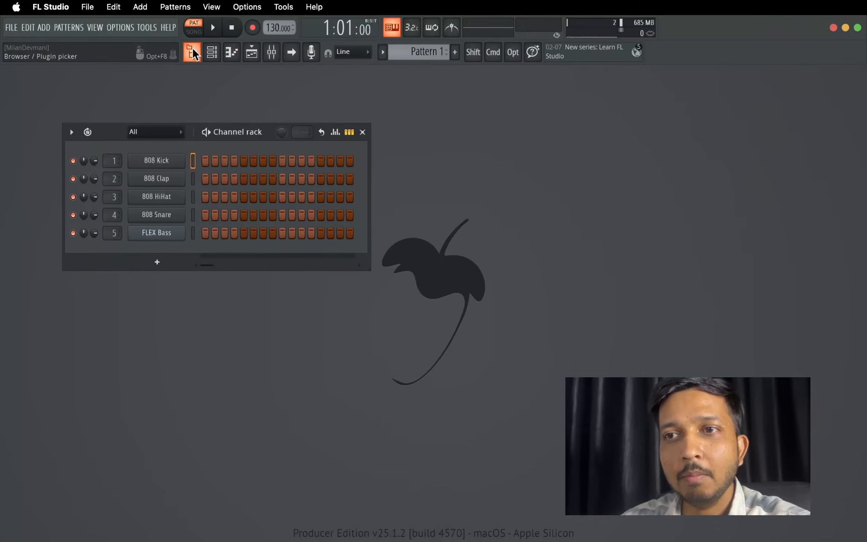
click(193, 51)
click(192, 51)
click(192, 51)
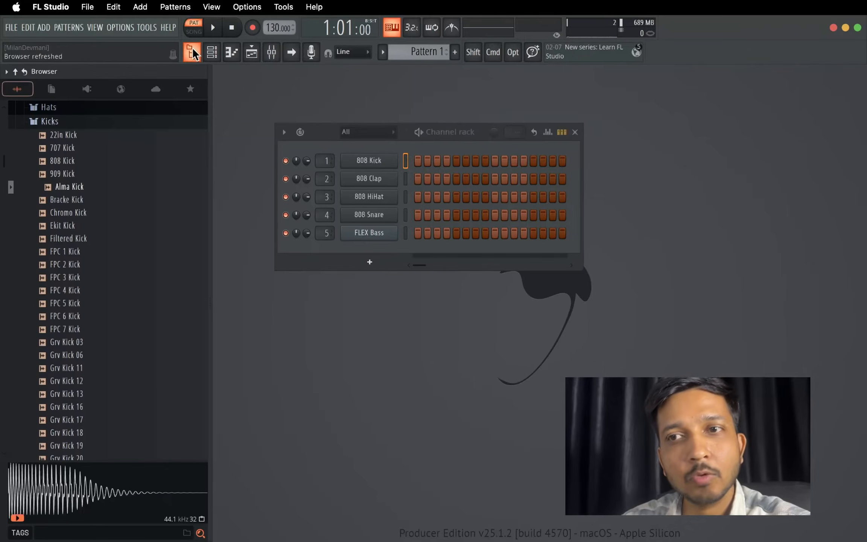
Step: Audition several samples in the Kicks folder and add FPC 6 Kick to the channel rack as a new channel
click(122, 134)
click(108, 162)
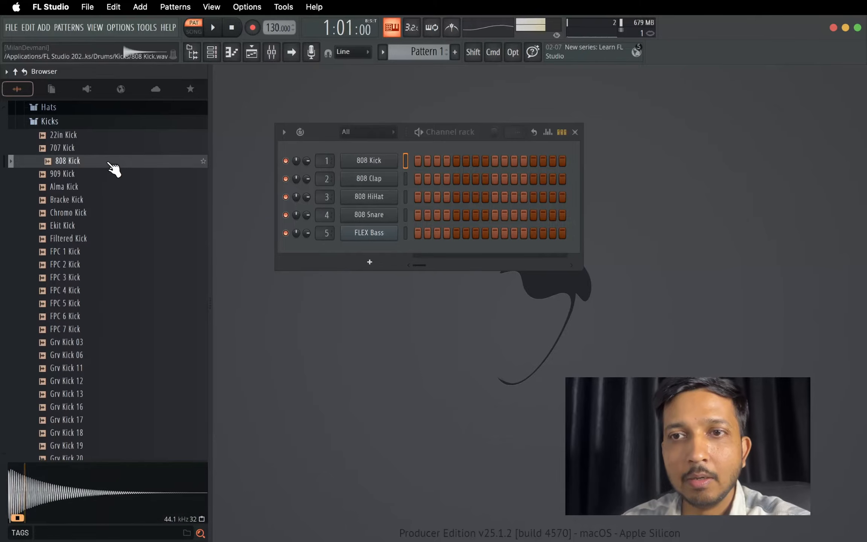
click(109, 213)
click(113, 265)
click(106, 303)
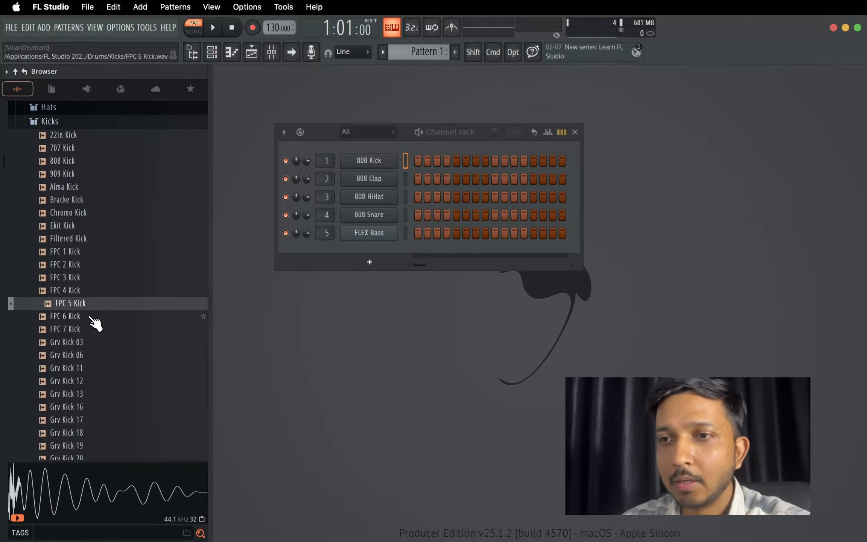
drag(92, 317, 347, 252)
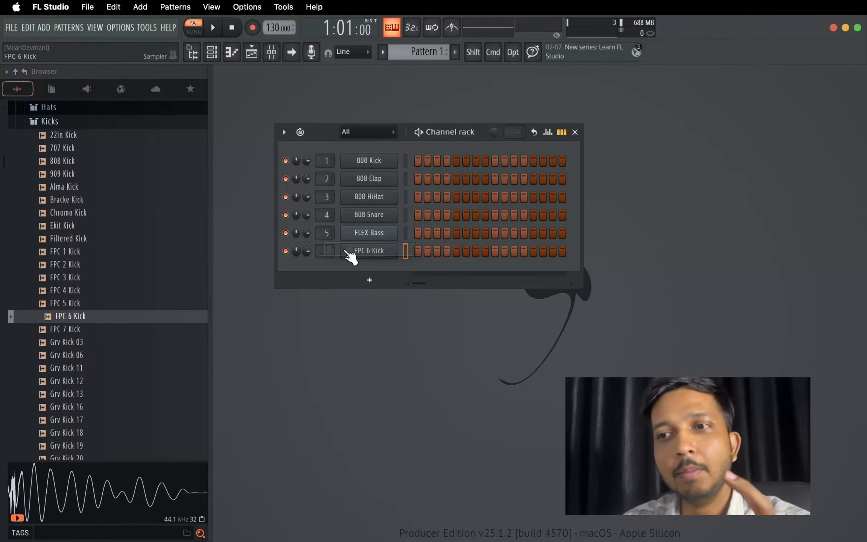
Step: Collapse the Kicks folder, expand the Hats folder and audition the 909 CH 1 and AMX CH 2 samples
scroll(101, 225, up, 5)
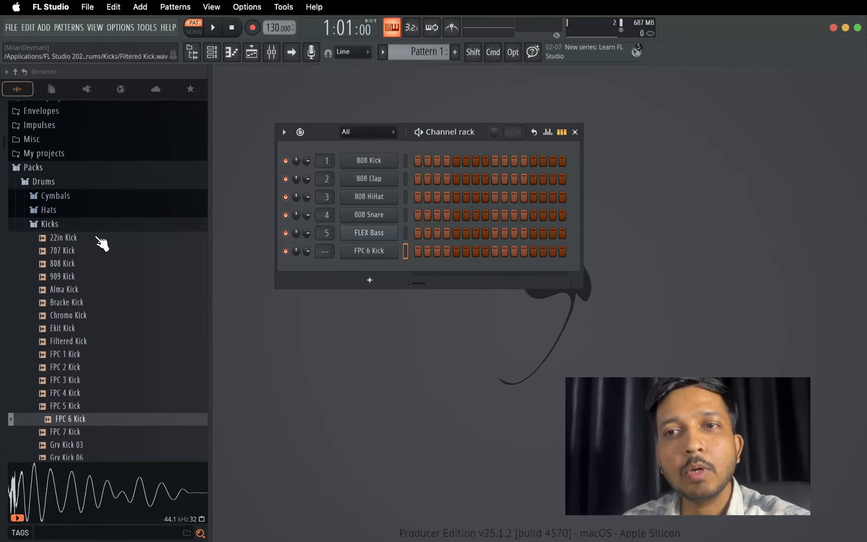
scroll(101, 234, down, 4)
scroll(100, 241, up, 2)
click(72, 166)
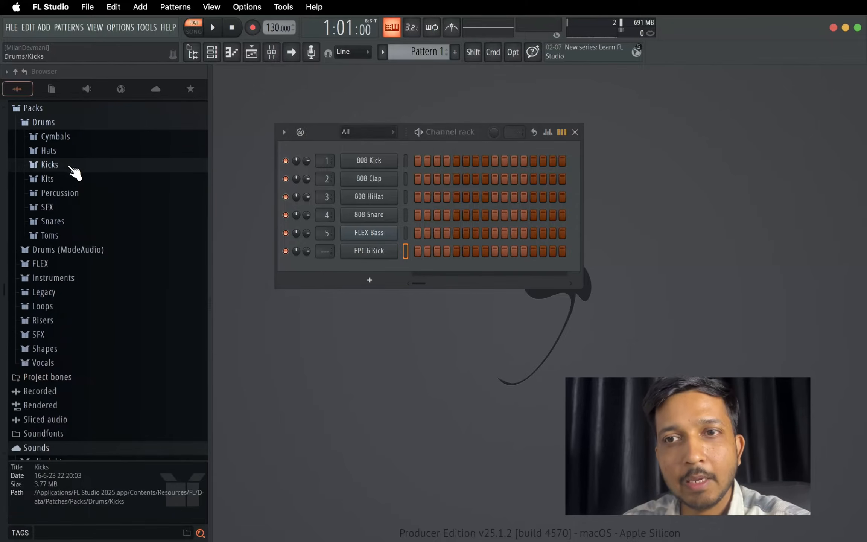
click(68, 151)
click(69, 173)
click(72, 224)
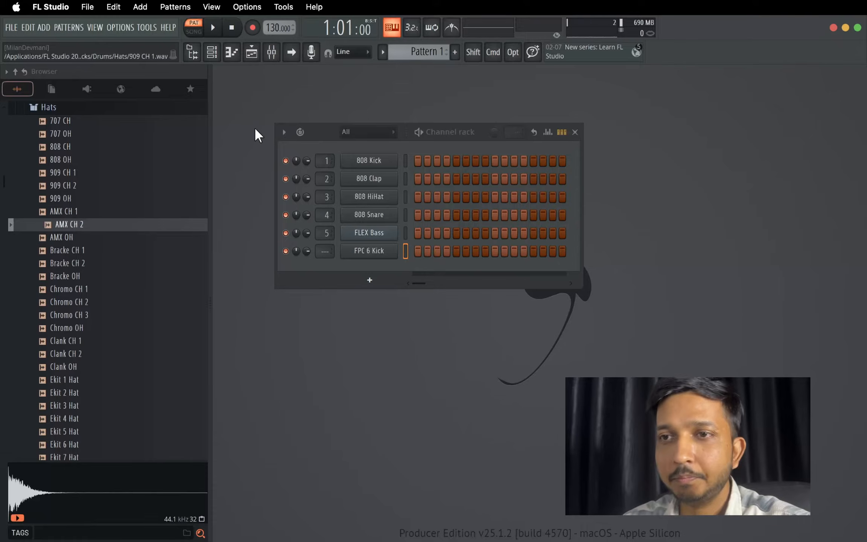
Step: Hide the browser and toggle the channel rack's visibility to see how its window is shown and hidden
click(191, 54)
click(207, 57)
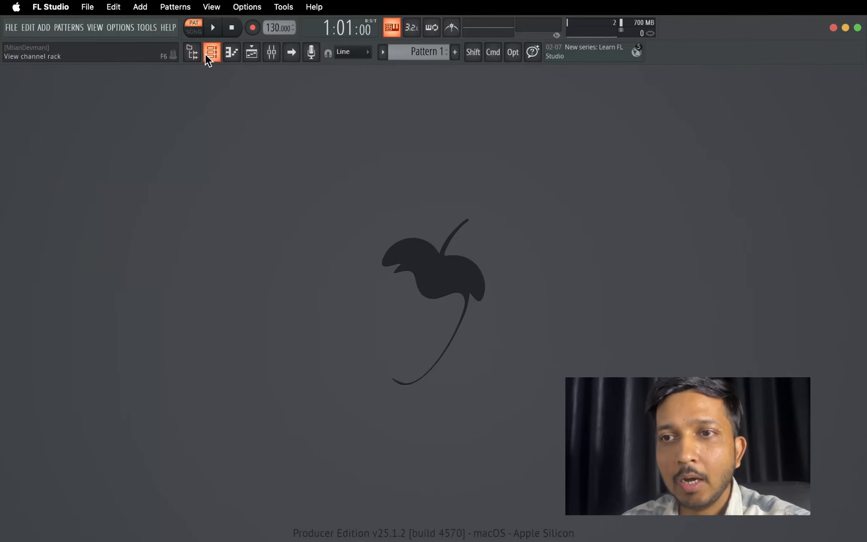
click(206, 57)
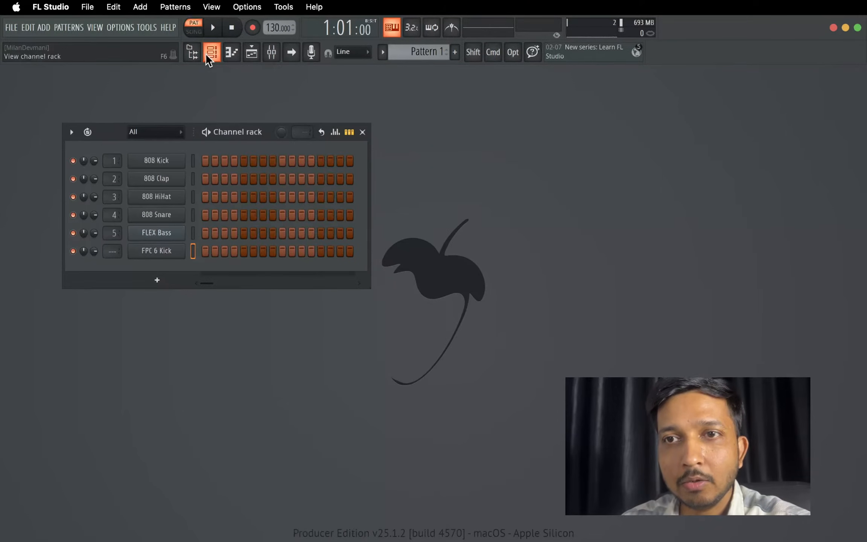
click(206, 56)
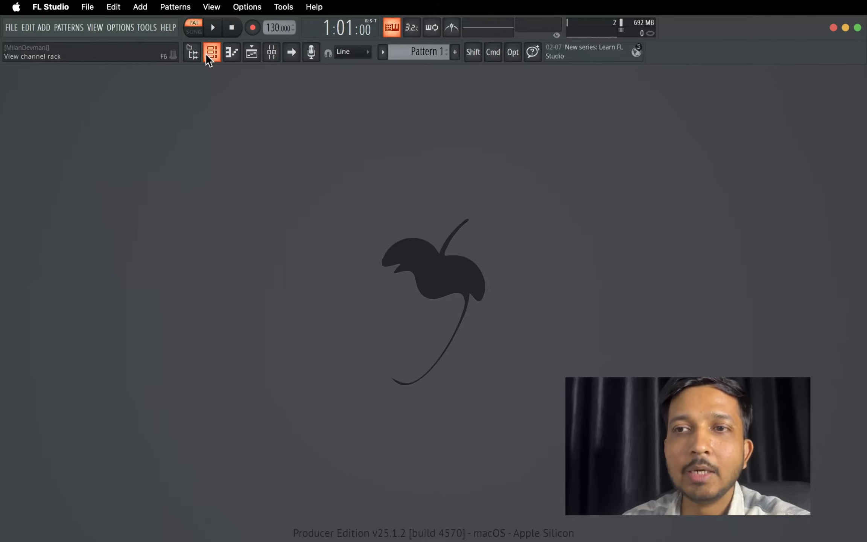
Step: Show the channel rack, place 808 Kick hits on steps 1, 5 and 9 and an 808 Clap on step 5, and play the pattern
click(206, 56)
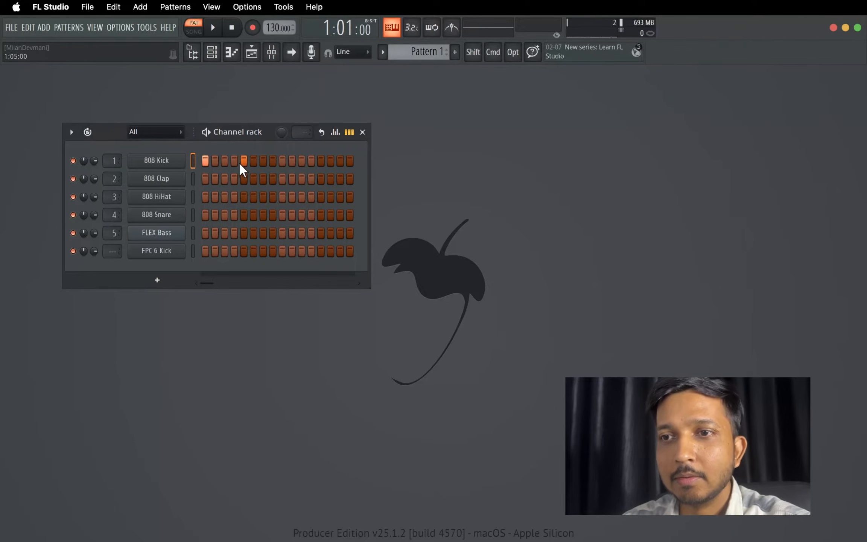
key(space)
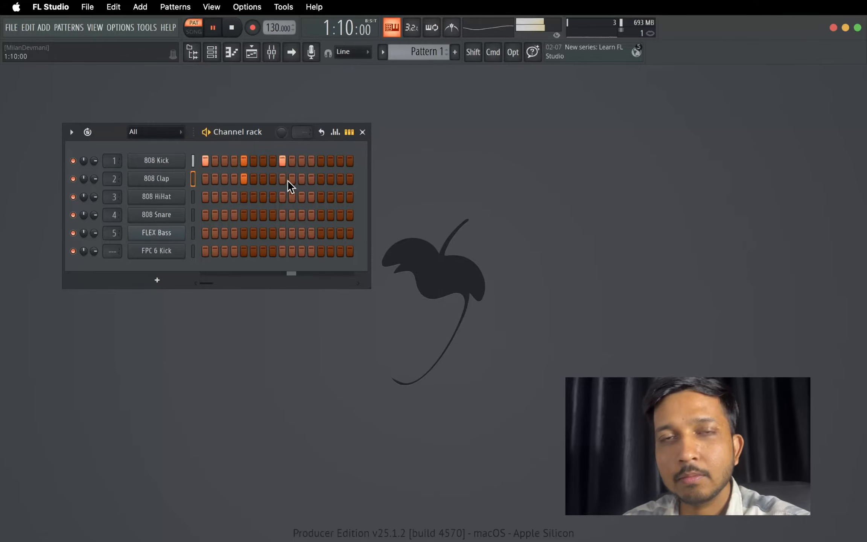
key(space)
Step: Hide the channel rack and look at the piano roll, the playlist and the mixer in turn
click(216, 53)
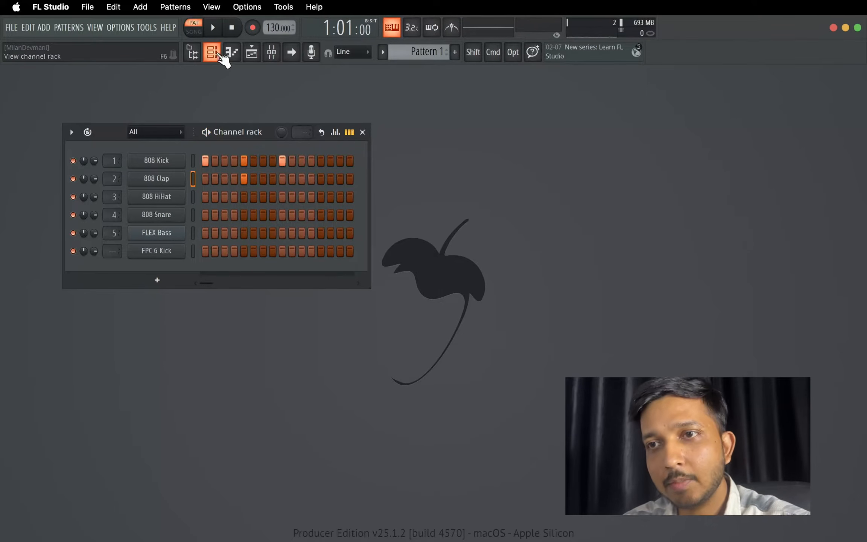
click(231, 52)
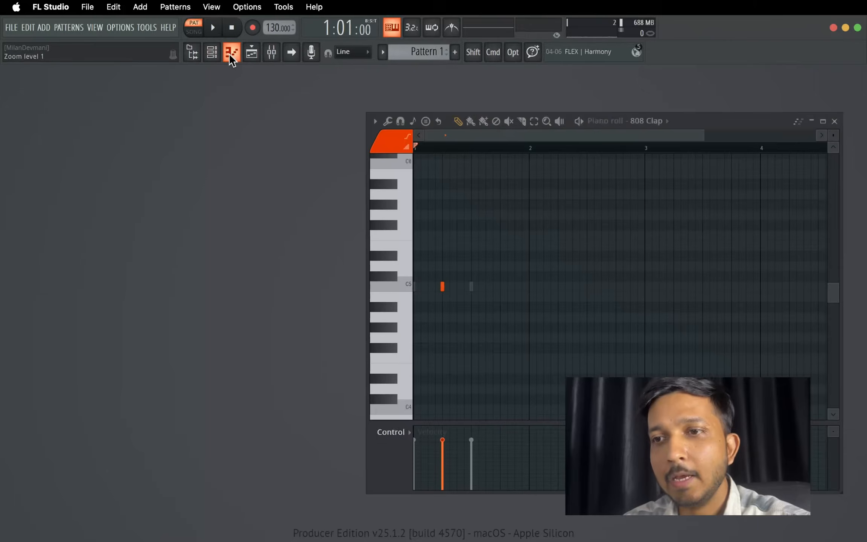
click(252, 53)
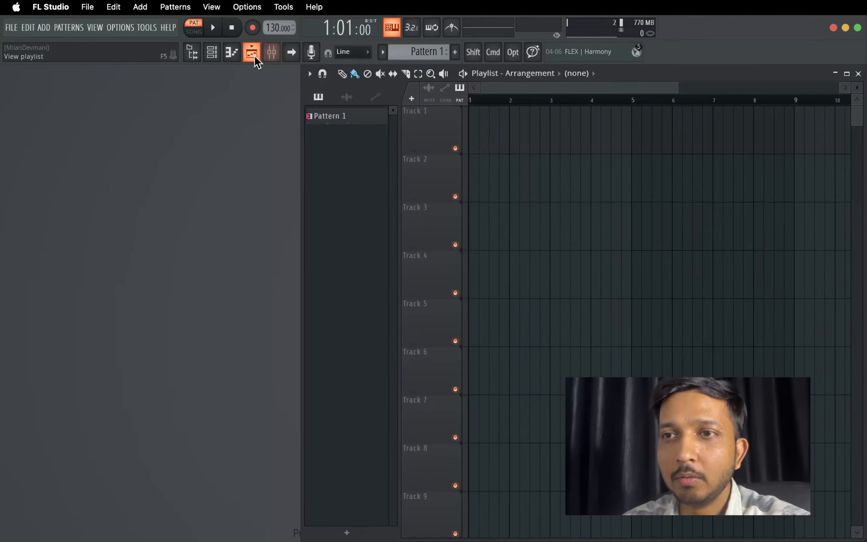
click(250, 53)
click(250, 53)
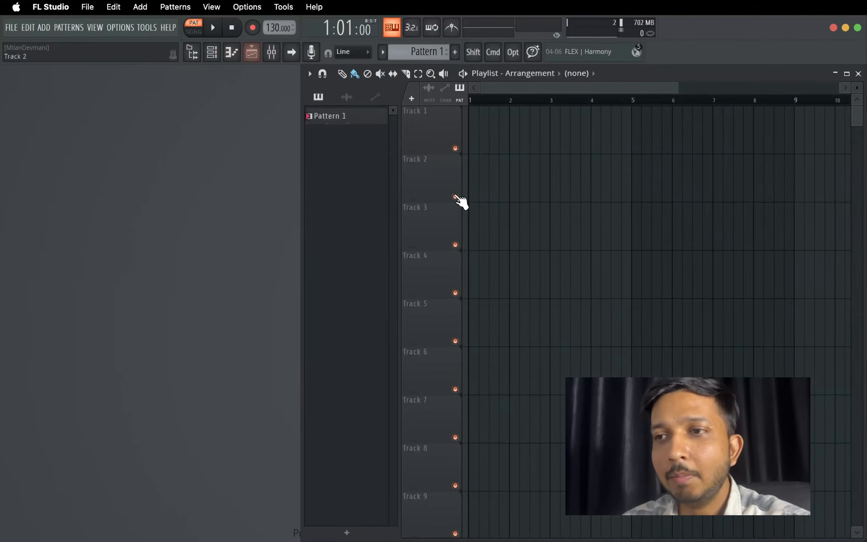
click(273, 51)
click(273, 52)
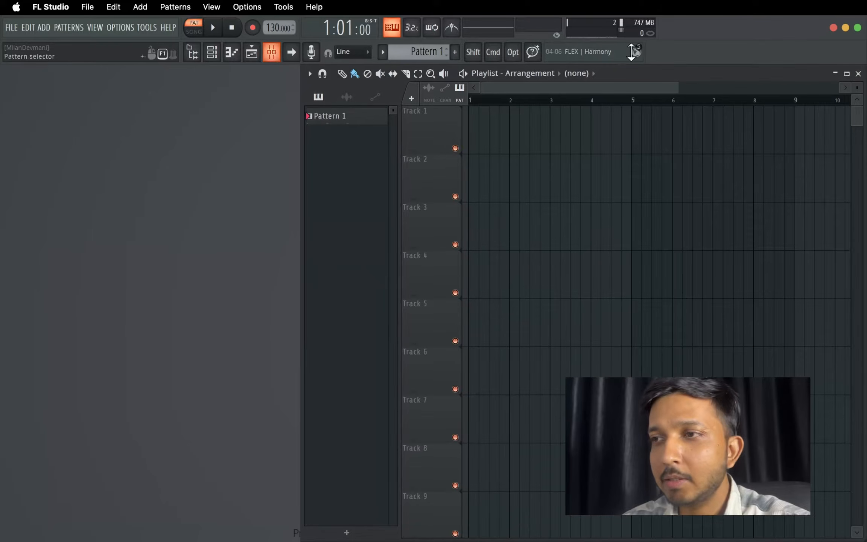
Step: Close the playlist and set the project tempo to 127 BPM
click(858, 74)
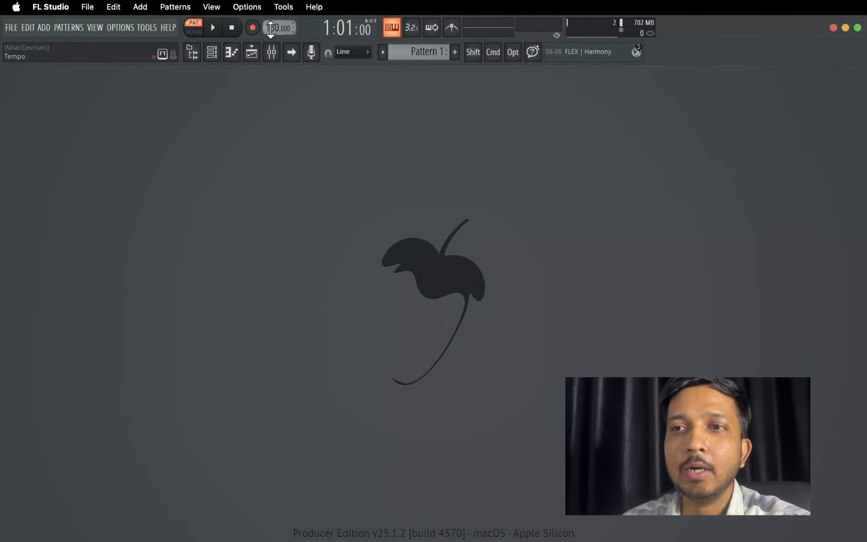
drag(279, 27, 279, 36)
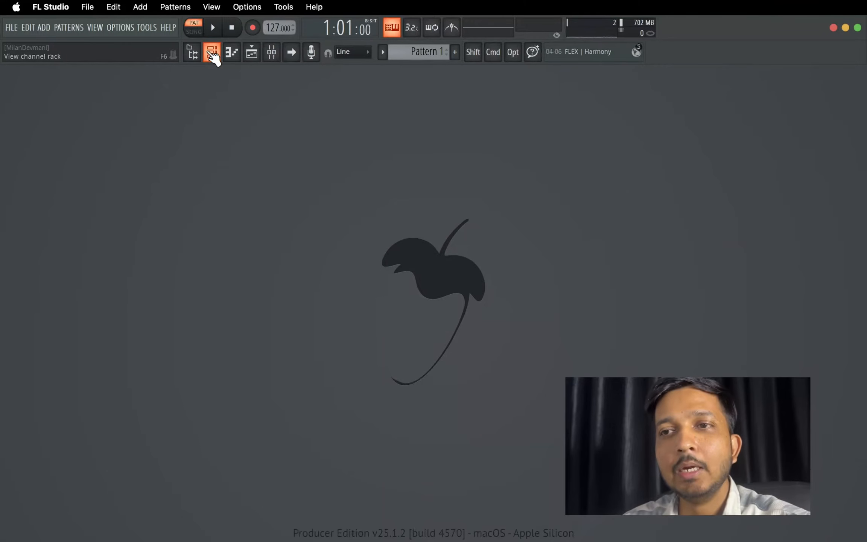
Step: Show the browser, switch from the Hats to the Kicks folder and audition kicks including Grv Kick 06 and Grv Kick 11
click(192, 54)
click(151, 173)
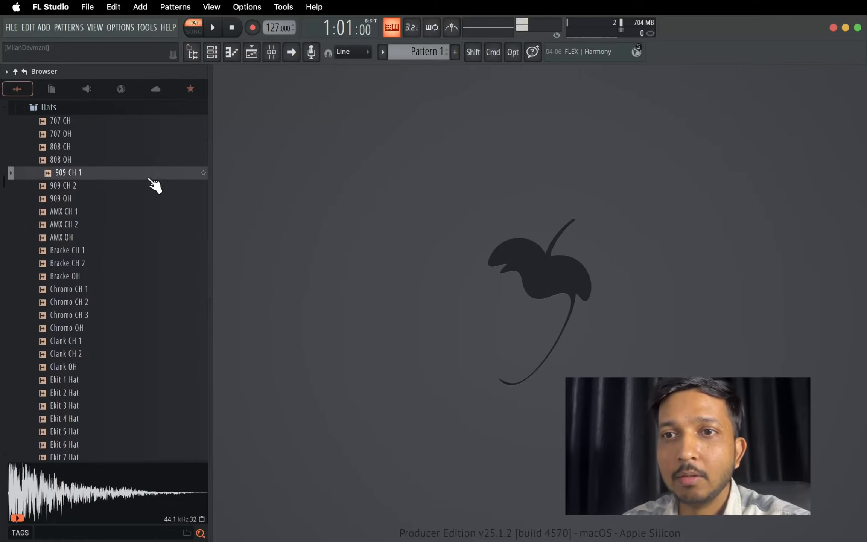
scroll(154, 193, up, 2)
scroll(143, 192, up, 1)
click(132, 184)
click(112, 196)
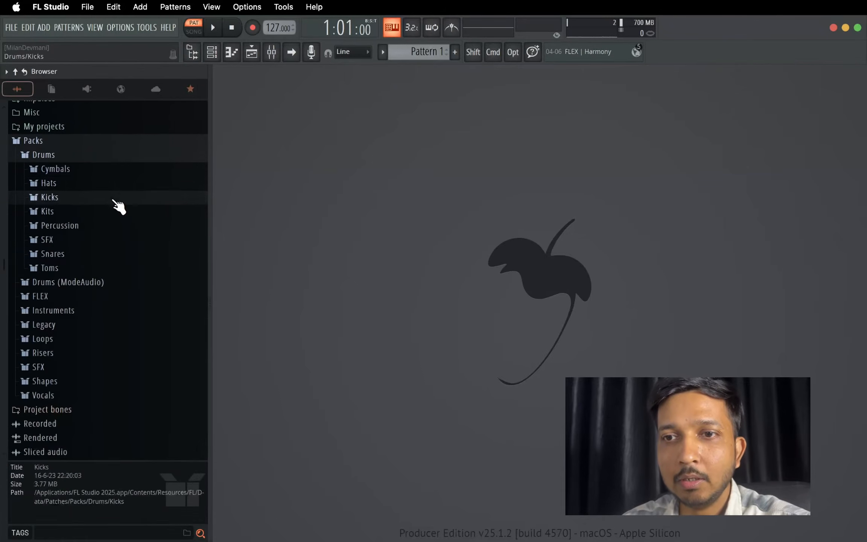
click(104, 263)
click(101, 341)
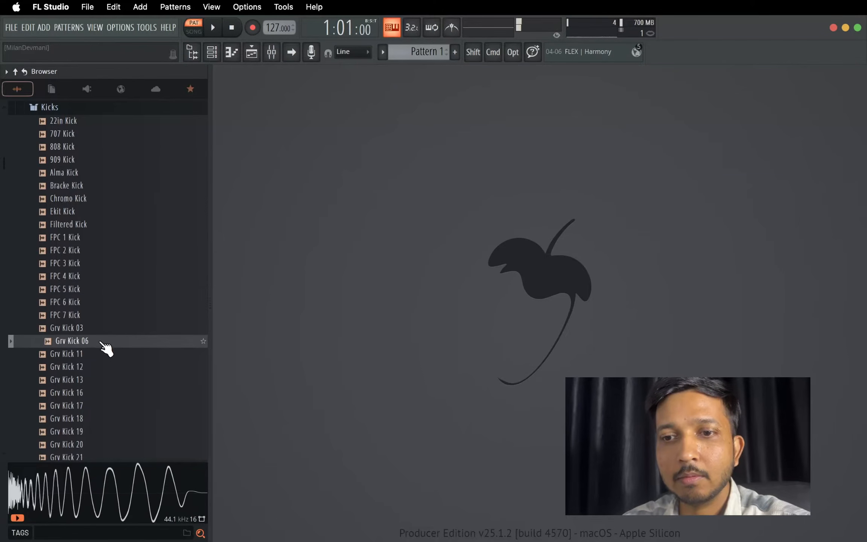
click(103, 354)
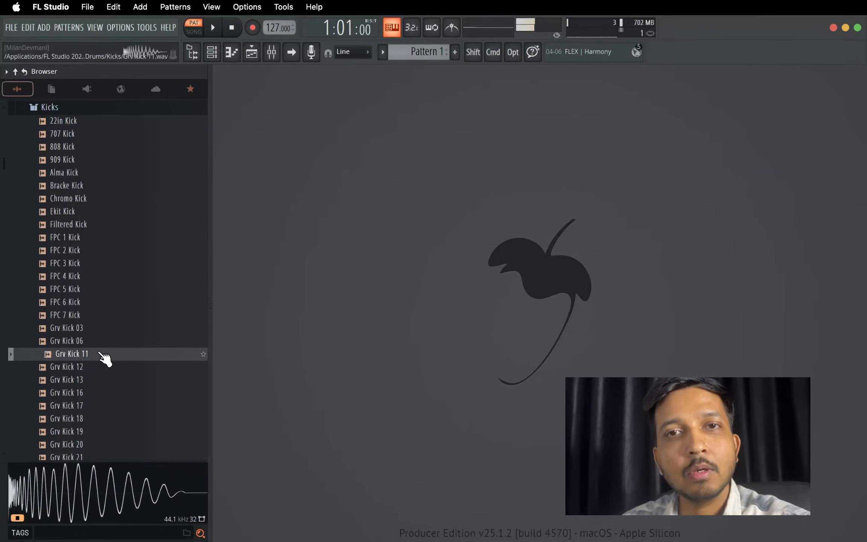
Step: Show the channel rack and add the Grv Kick 11 sample to it as a new channel
click(211, 54)
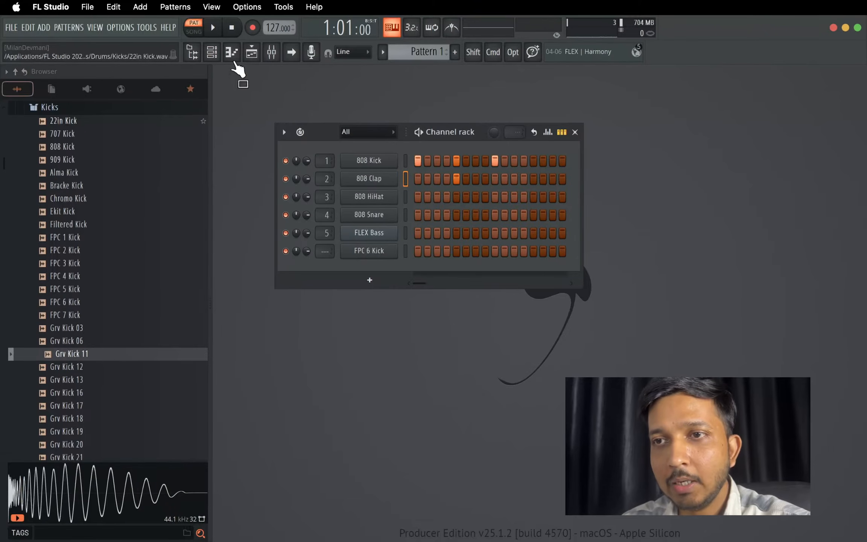
click(212, 49)
click(212, 49)
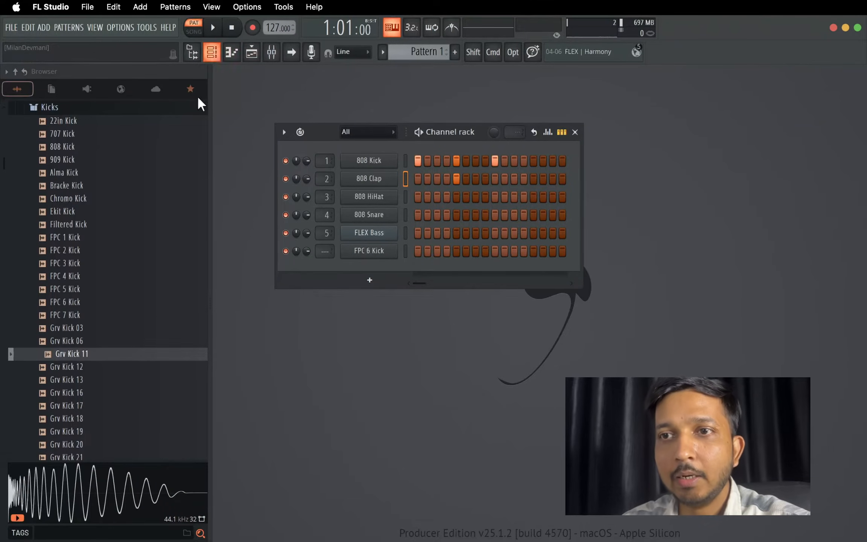
drag(125, 354, 322, 269)
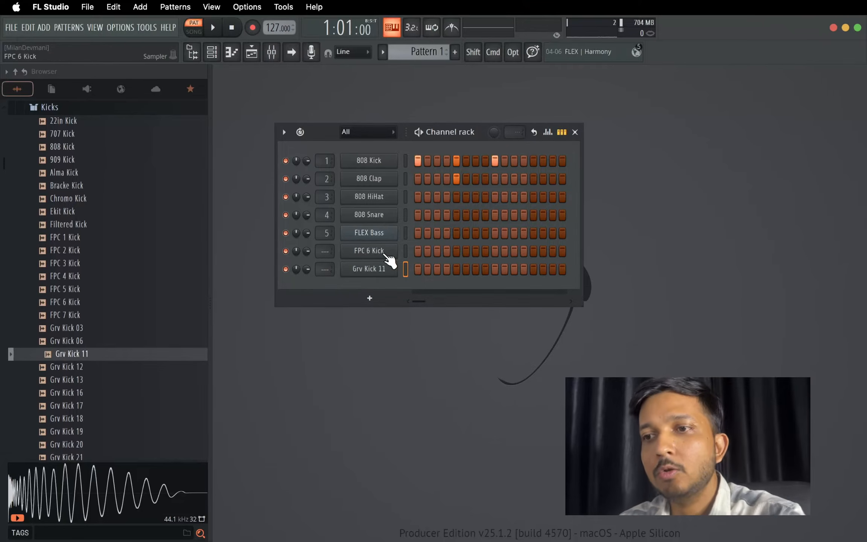
Step: Delete the FPC 6 Kick and FLEX Bass channels from the channel rack
right_click(382, 253)
key(d)
key(Return)
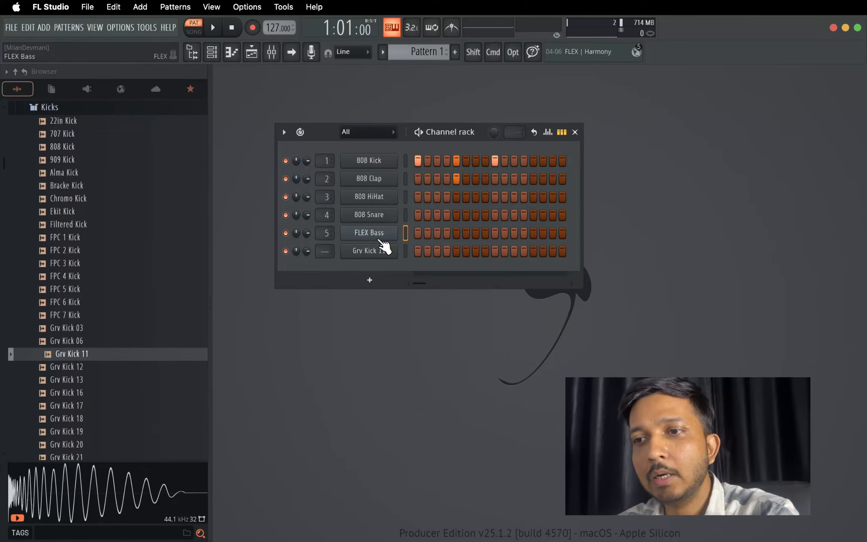
right_click(377, 238)
key(d)
key(Return)
Step: Delete the 808 Snare, 808 HiHat, 808 Clap and 808 Kick channels, keeping only Grv Kick 11 in the channel rack
right_click(369, 216)
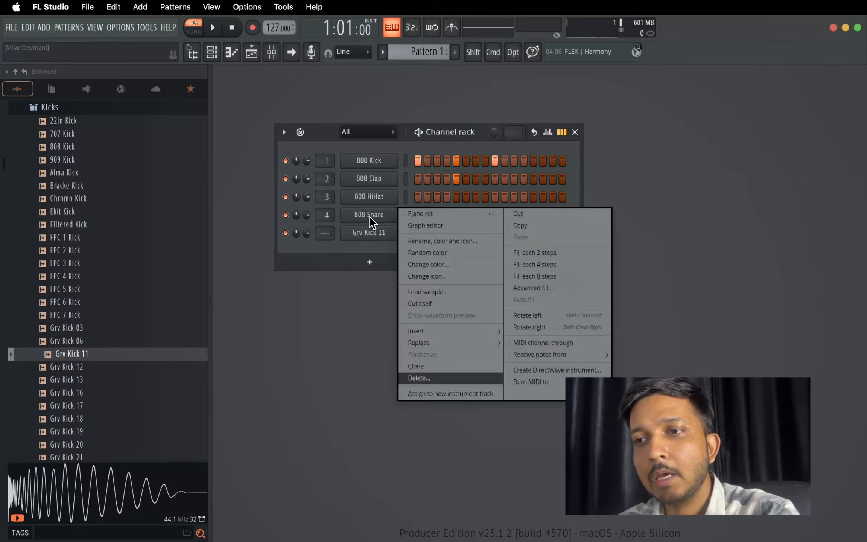
key(d)
key(Return)
right_click(364, 199)
key(d)
key(Return)
right_click(353, 175)
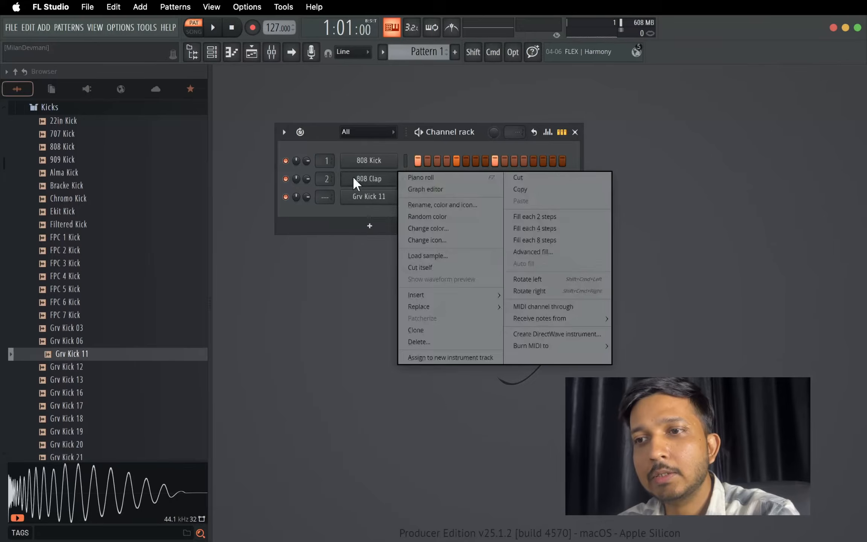
key(d)
key(Return)
right_click(363, 164)
key(d)
key(Return)
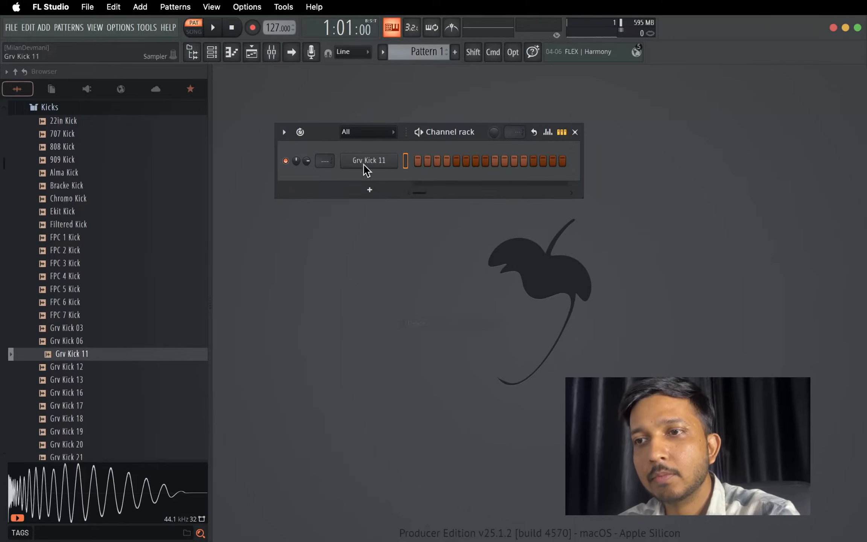
Step: Place Grv Kick 11 hits on steps 1, 5, 9 and 13 and play the pattern back
click(417, 161)
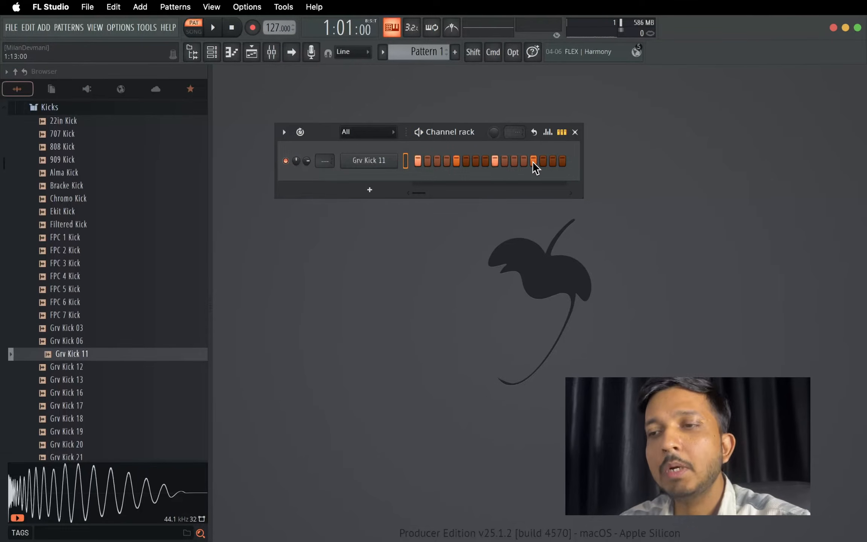
key(space)
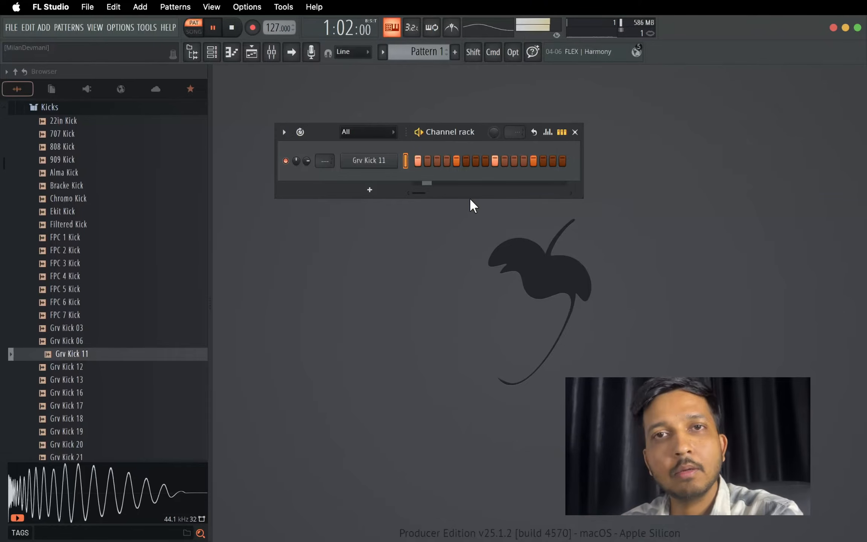
key(space)
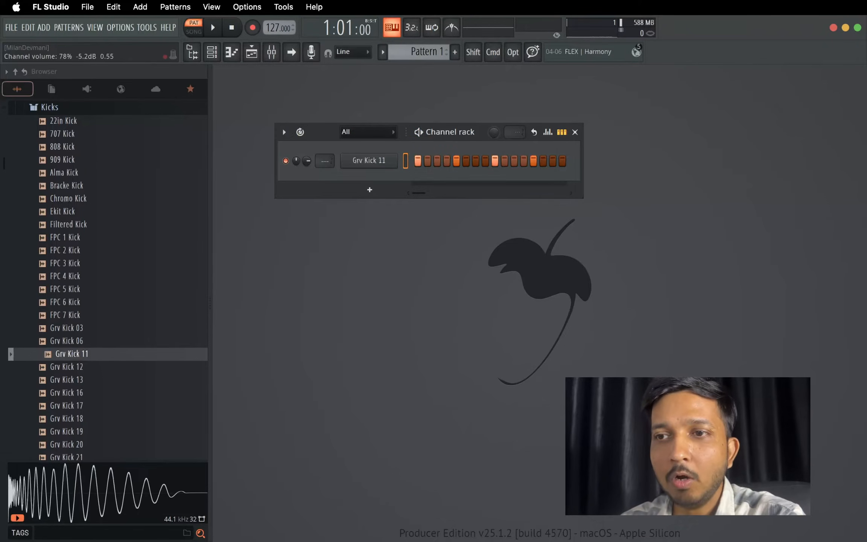
Step: Try the Grv Kick 11 channel's volume at about 21% and 47% with playback and reset it to its default
drag(306, 160, 306, 196)
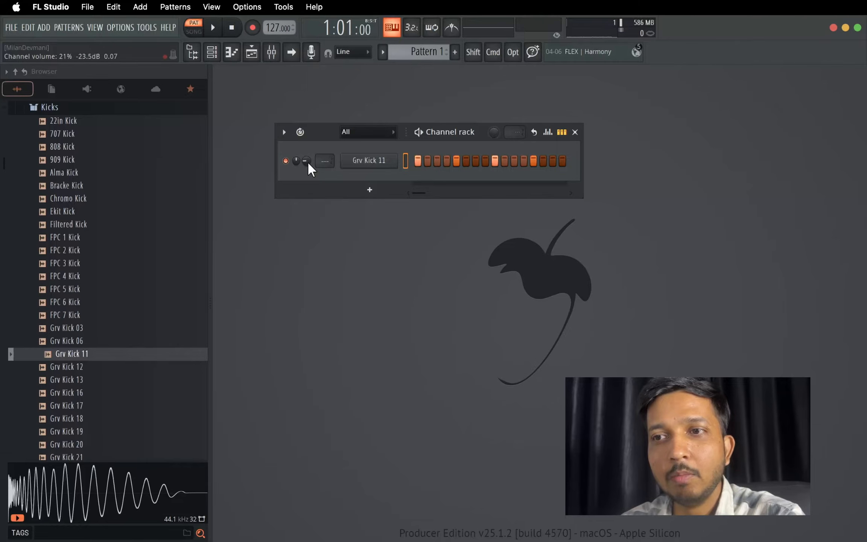
key(space)
mouse_move(306, 162)
mouse_down()
mouse_move(306, 139)
mouse_move(306, 152)
mouse_up()
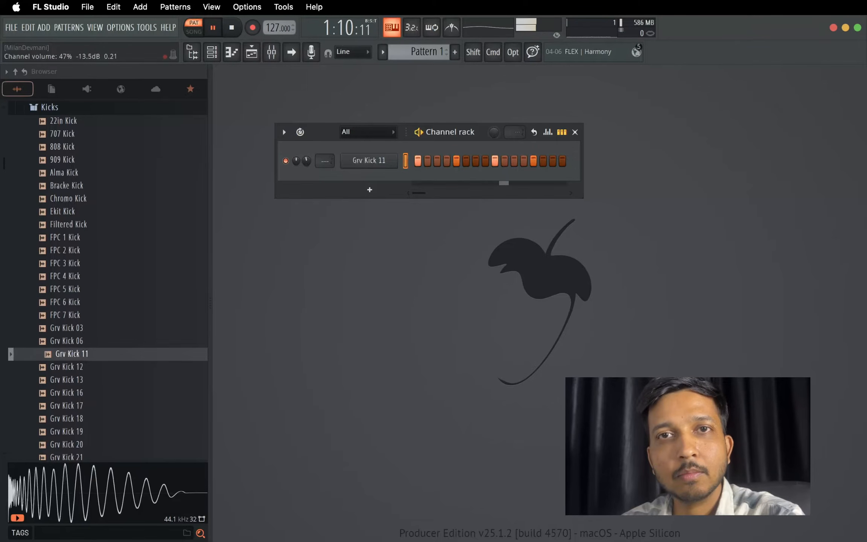
key(space)
right_click(308, 160)
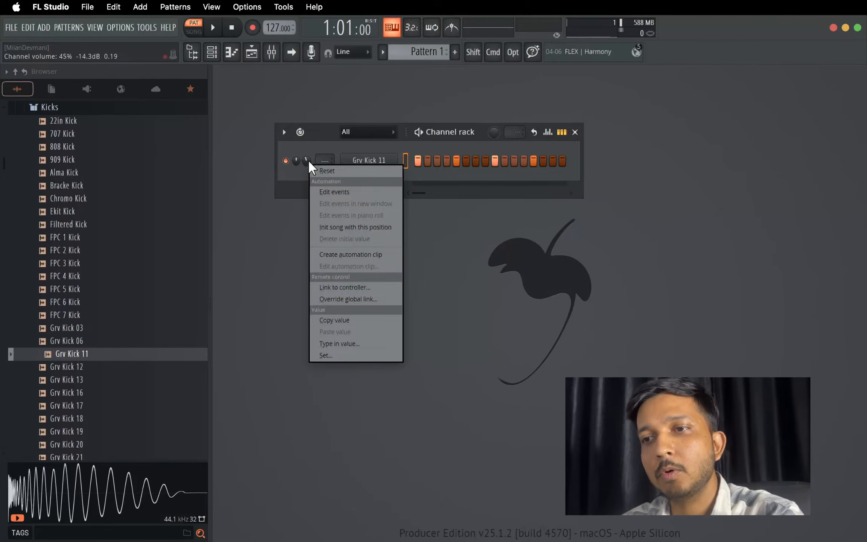
click(313, 170)
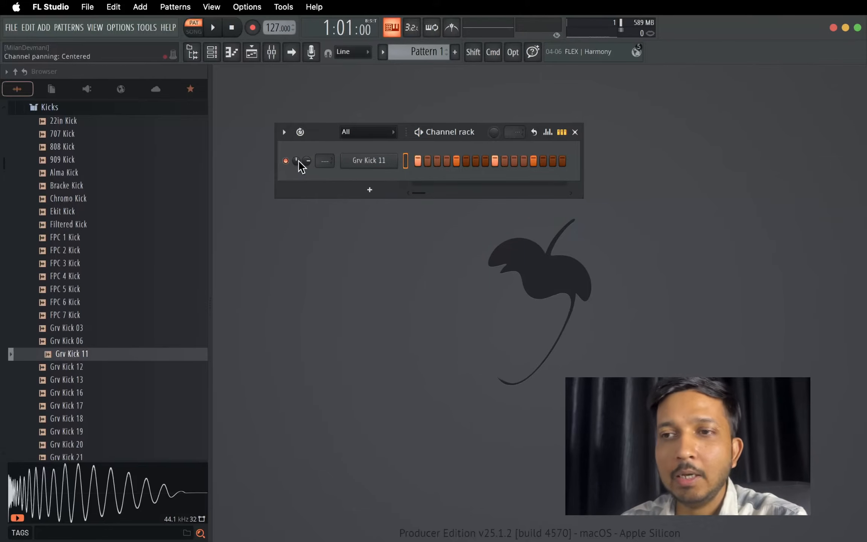
Step: Try panning the Grv Kick 11 channel about 73% left, reset the panning and play the pattern briefly
key(space)
mouse_move(297, 160)
mouse_down()
mouse_move(296, 179)
mouse_move(296, 143)
mouse_move(298, 167)
mouse_up()
key(space)
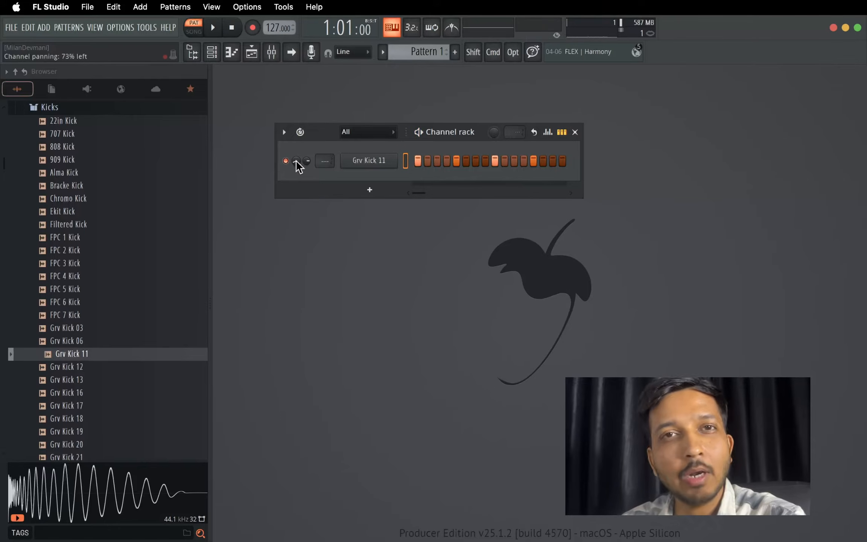
right_click(299, 166)
click(310, 167)
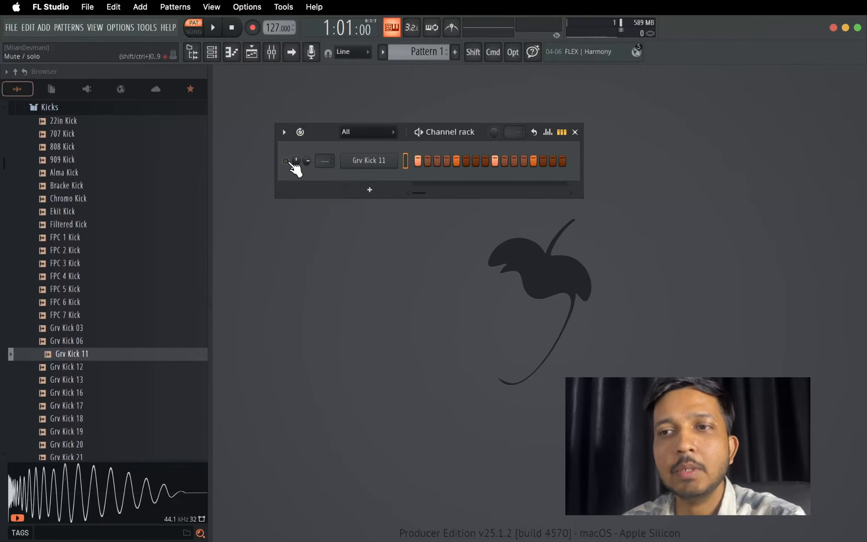
key(space)
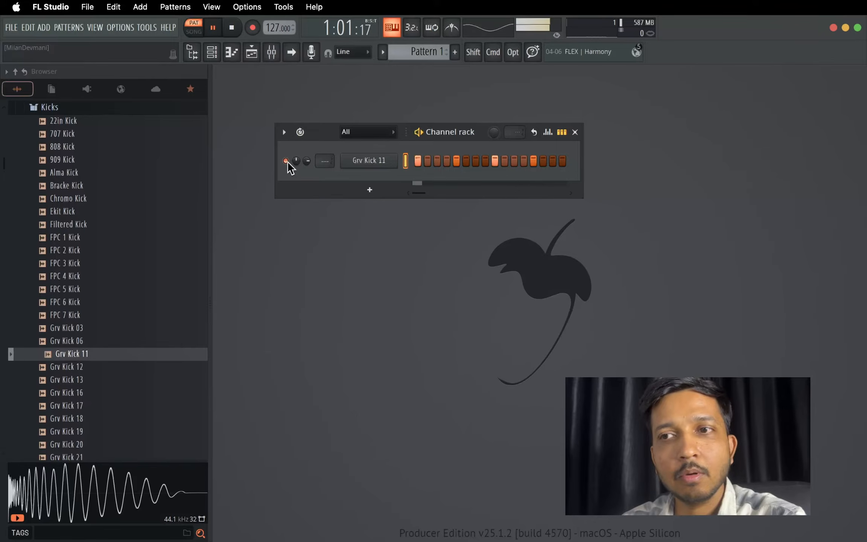
key(space)
Step: Collapse the Kicks folder in the browser and expand the Snares folder under Drums
scroll(156, 217, up, 3)
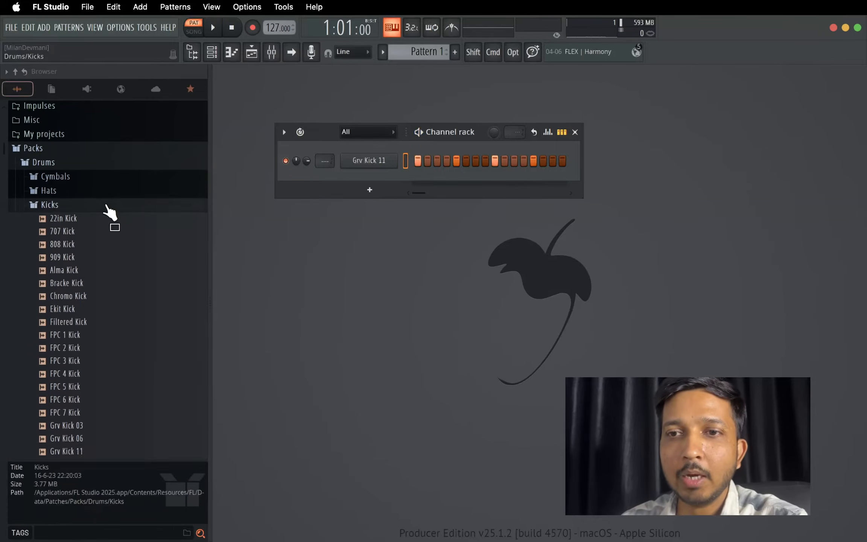
click(106, 206)
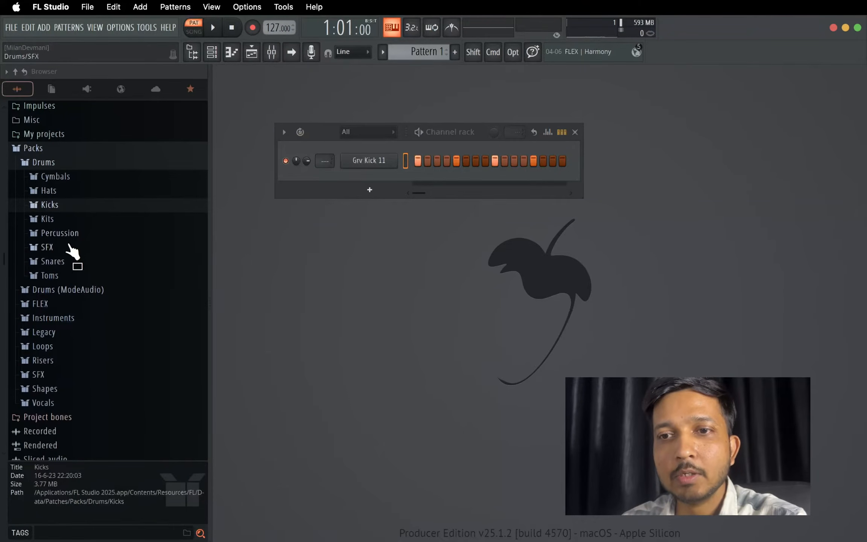
click(68, 261)
click(75, 263)
Step: Audition FPC Snare 1 and FPC Snare 4 and add FPC Snare 4 to the channel rack as a new channel
click(82, 366)
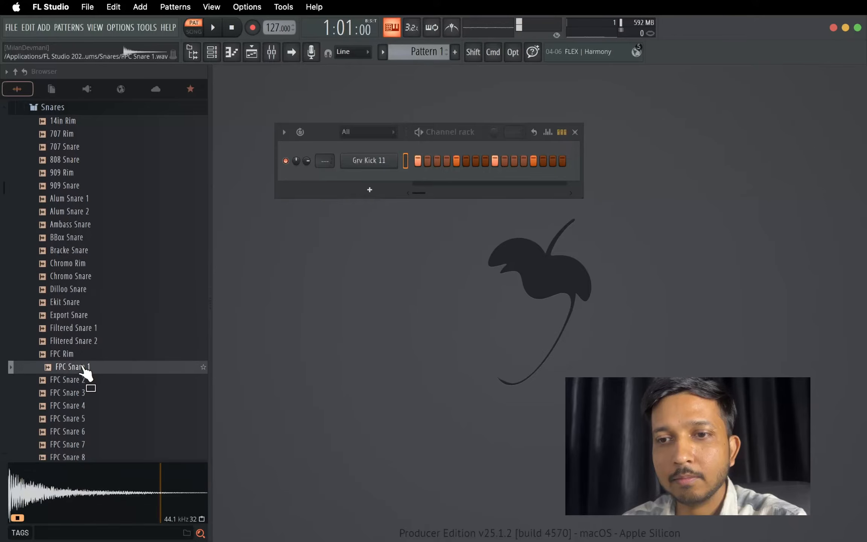
scroll(83, 369, down, 3)
click(84, 364)
drag(86, 365, 296, 180)
Step: Place FPC Snare 4 hits on steps 5 and 13 and adjust its channel volume to about 70% during playback
click(458, 181)
click(535, 182)
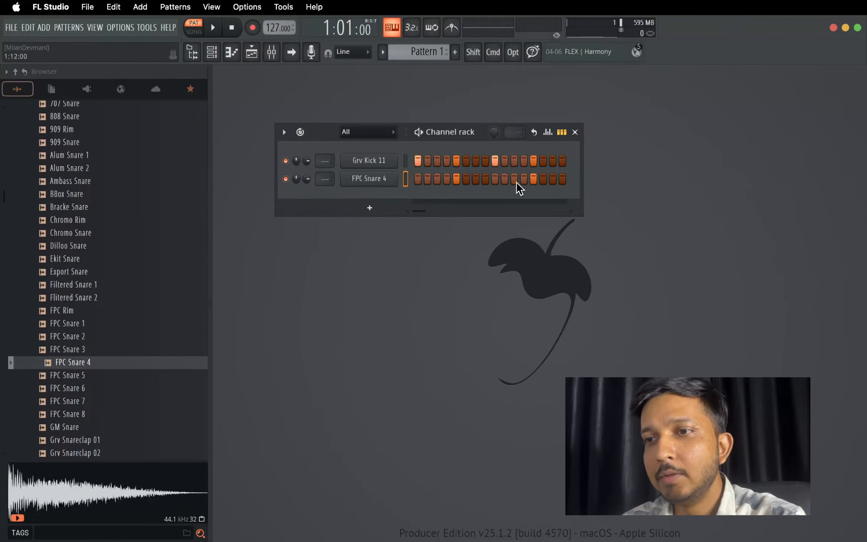
key(space)
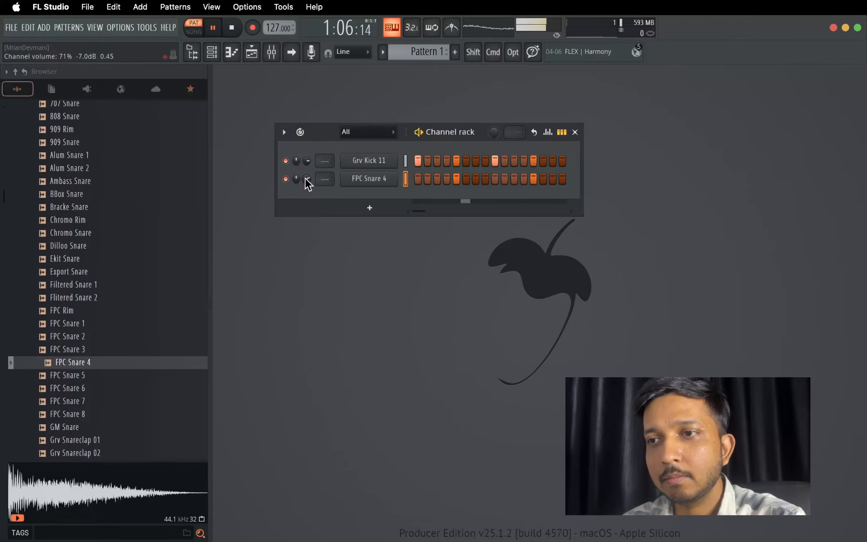
drag(305, 178, 305, 178)
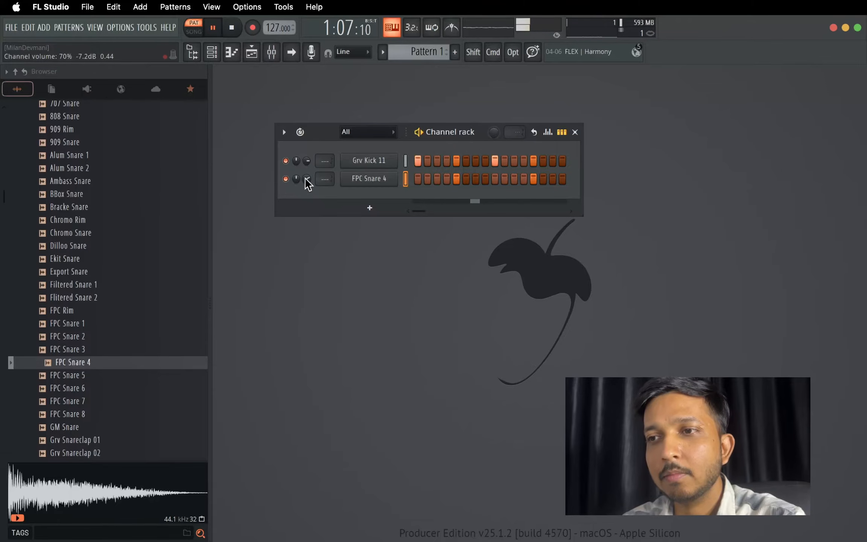
key(space)
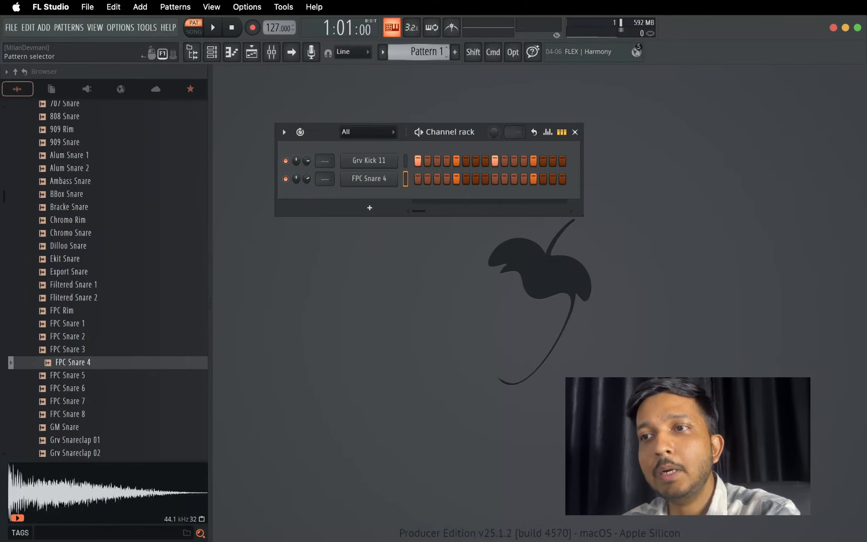
Step: Switch to Pattern 2 and add an FL Keys instrument channel to the channel rack
scroll(419, 52, up, 1)
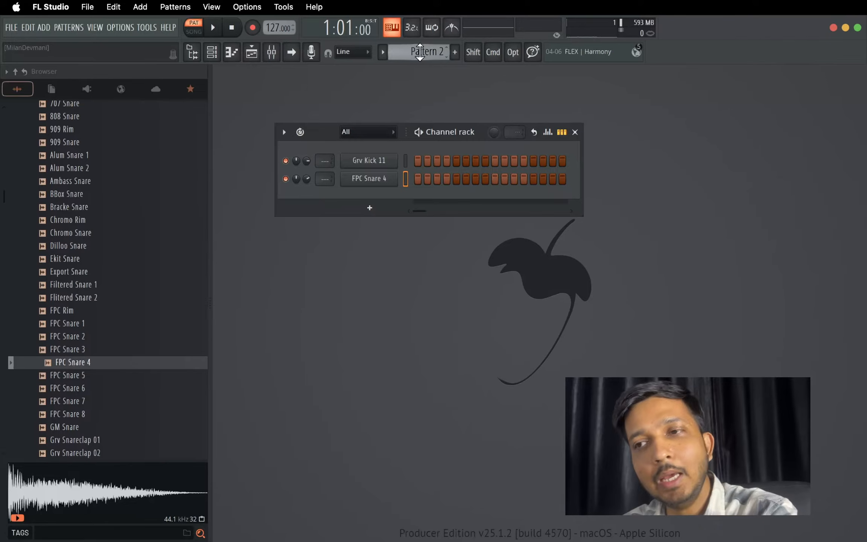
click(351, 207)
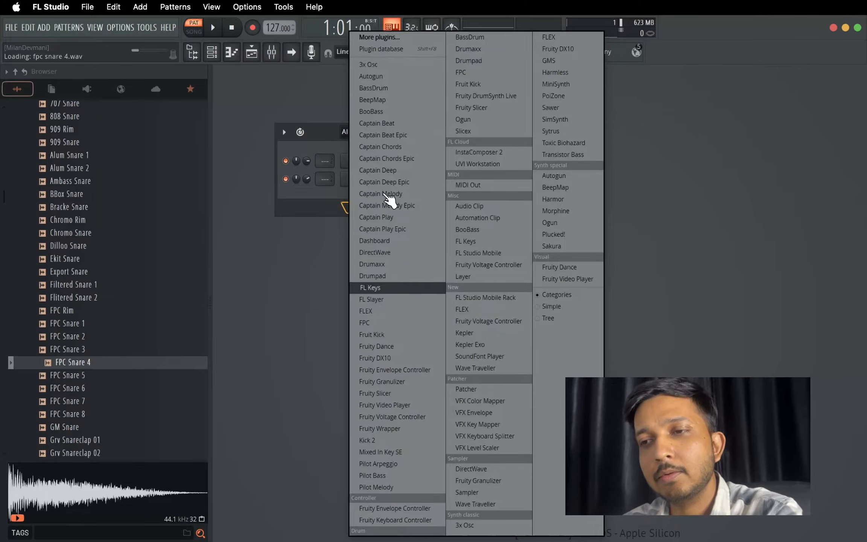
click(401, 328)
Step: Play several notes on the FL Keys keyboard, review its list of sounds keeping Piano (FL), and close the instrument window
click(441, 329)
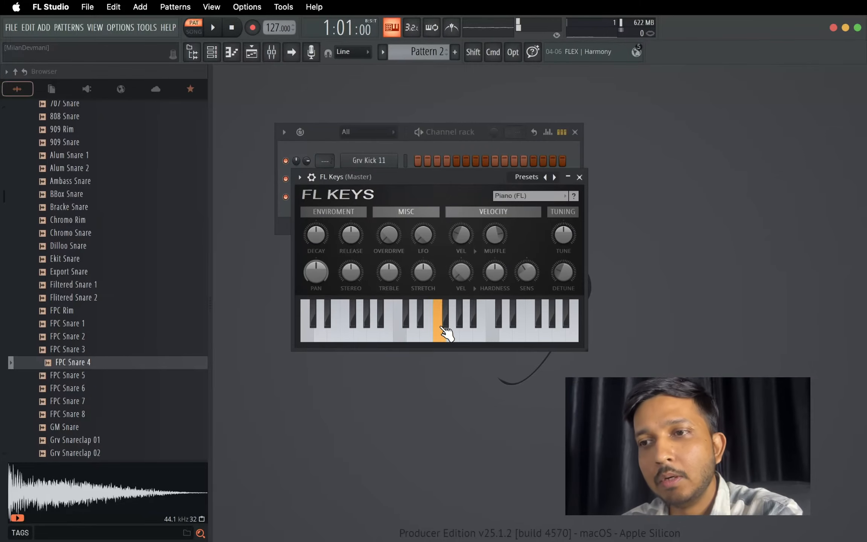
click(467, 328)
click(517, 197)
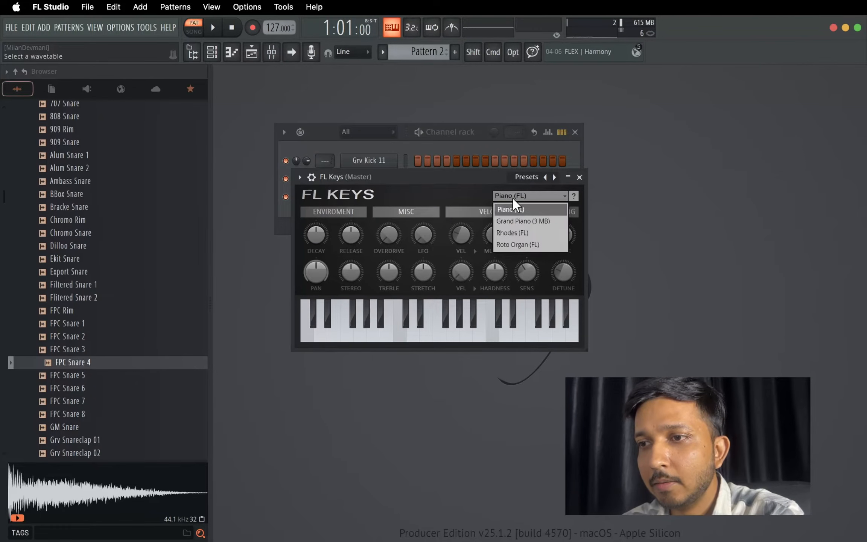
click(513, 200)
click(471, 330)
click(496, 330)
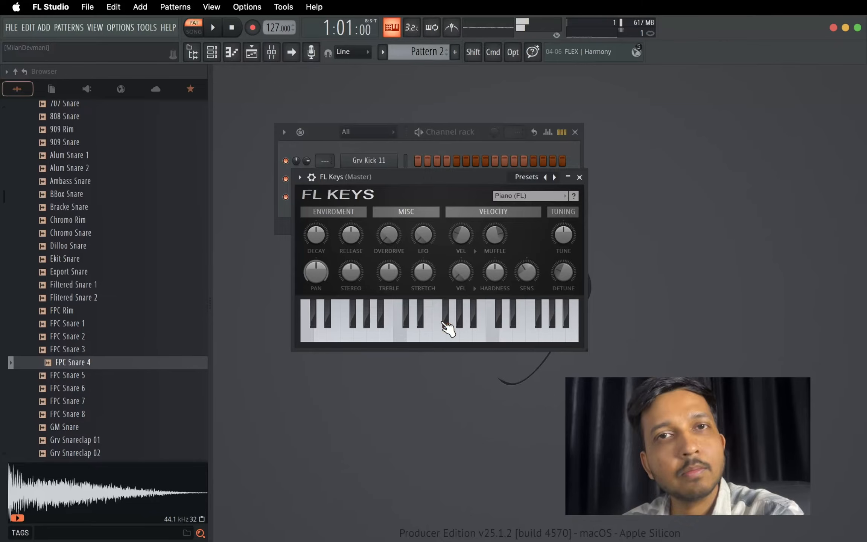
click(579, 178)
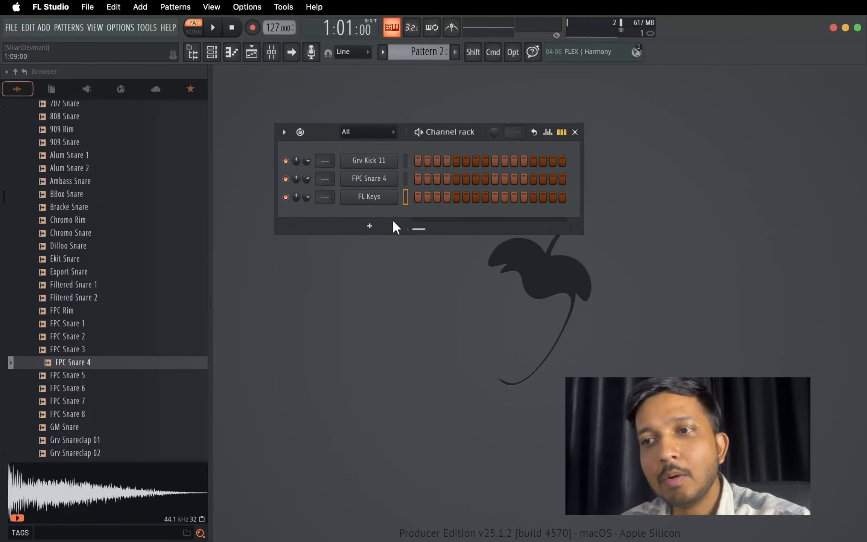
Step: Show the FL Keys channel's piano roll from the channel rack and hide it again
right_click(376, 197)
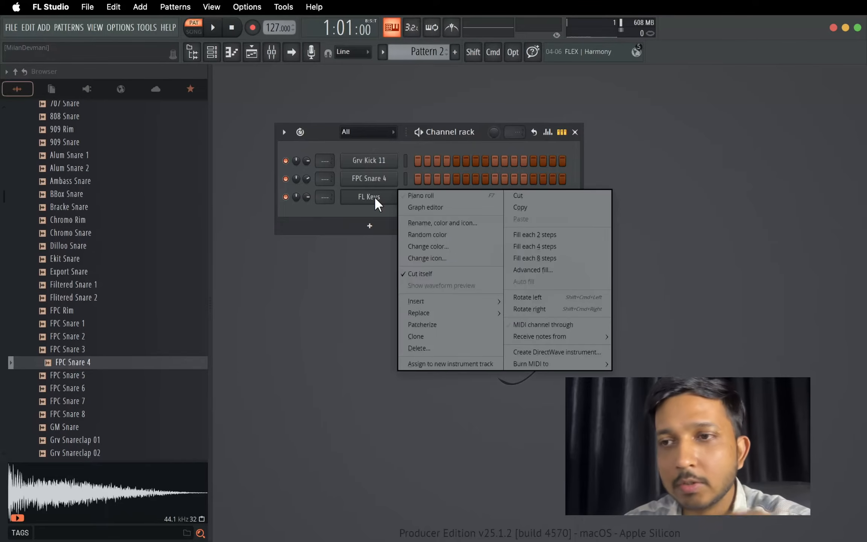
click(422, 195)
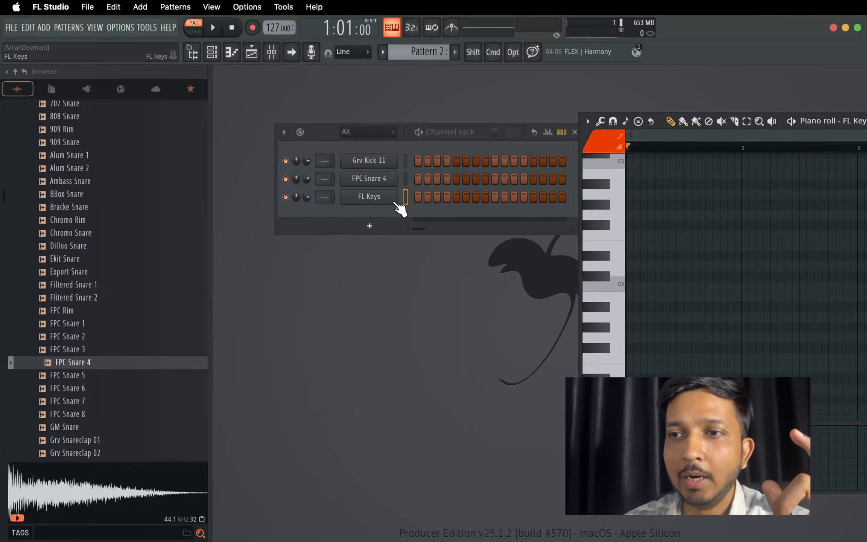
right_click(387, 198)
click(410, 199)
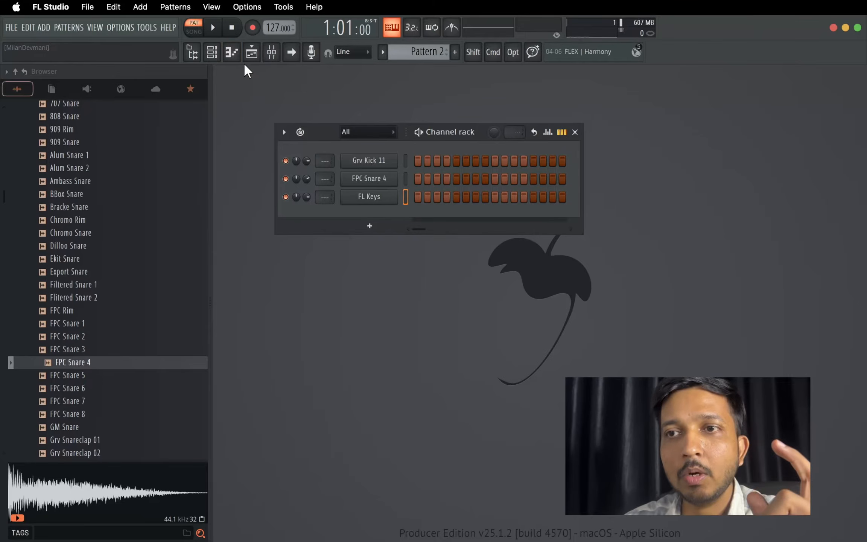
Step: Show the FL Keys piano roll and move its window fully into view next to the browser
click(230, 53)
click(229, 53)
click(230, 53)
click(230, 53)
click(230, 53)
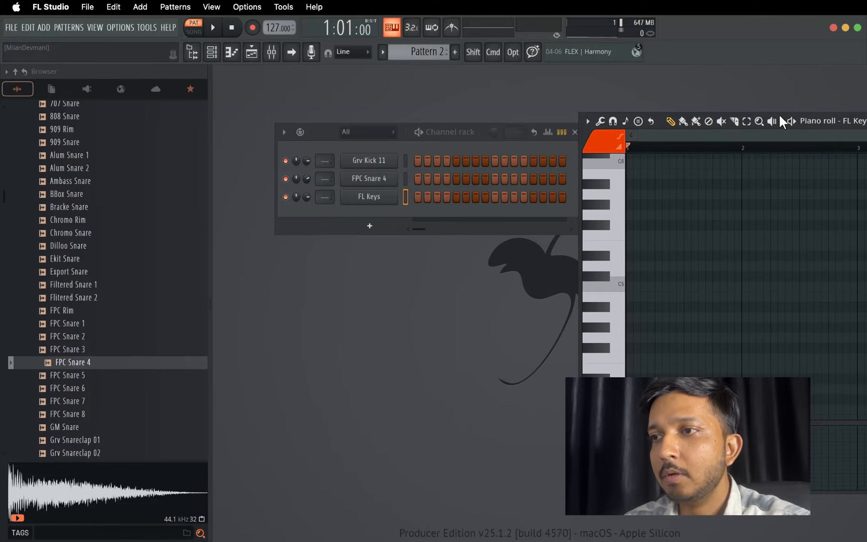
drag(779, 116, 460, 79)
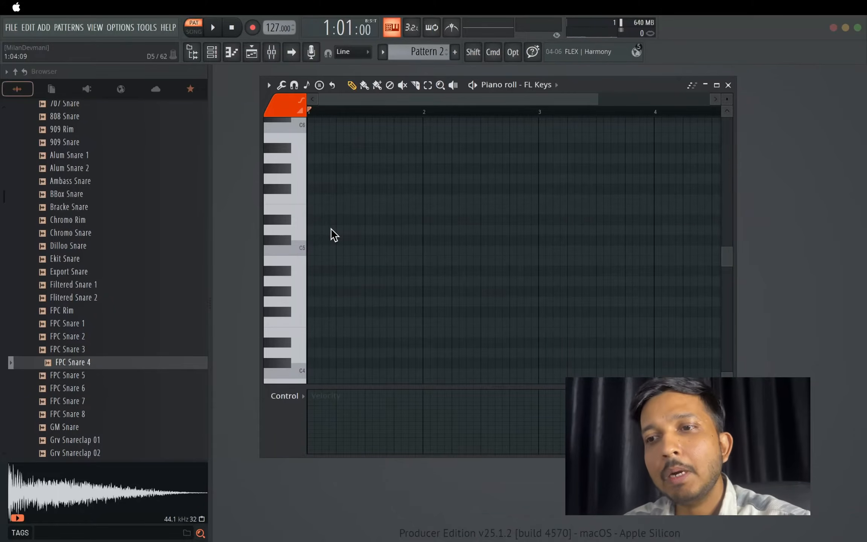
Step: Audition C5 and some higher keys on the piano roll's keyboard and zoom in on its timeline
click(292, 251)
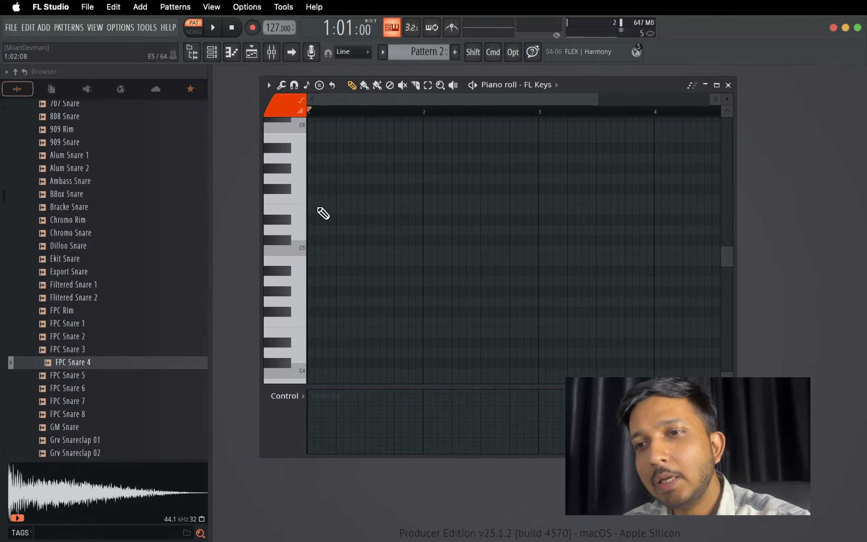
scroll(318, 211, up, 5)
click(303, 222)
click(302, 260)
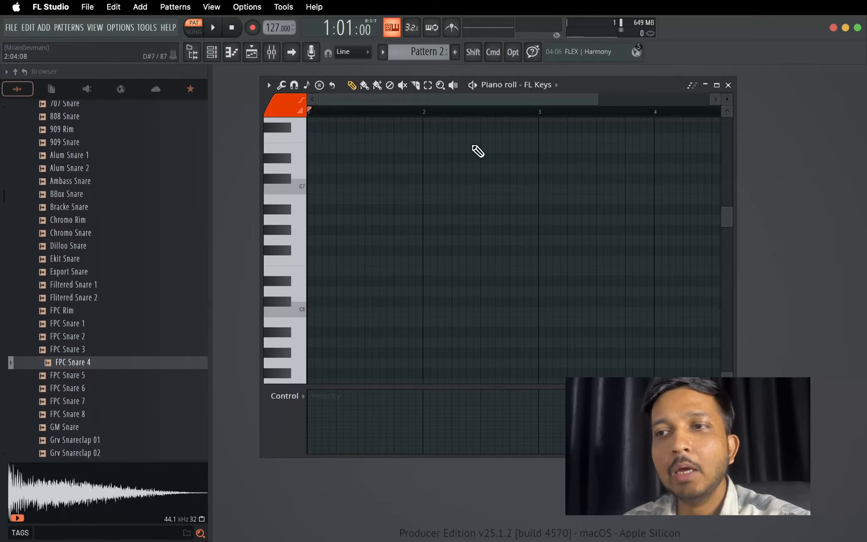
drag(594, 99, 471, 99)
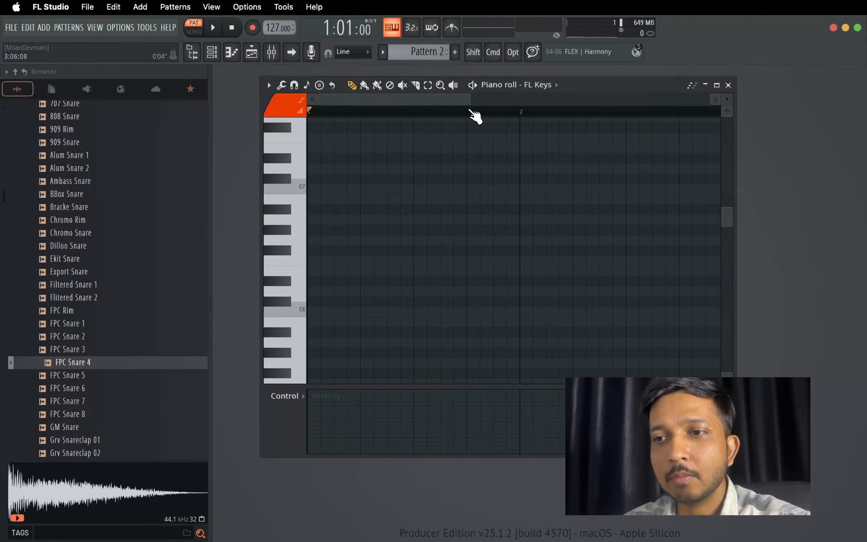
Step: Add four evenly spaced C6 notes at steps 3, 7, 11 and 15 of bar 1 and play them back
click(297, 310)
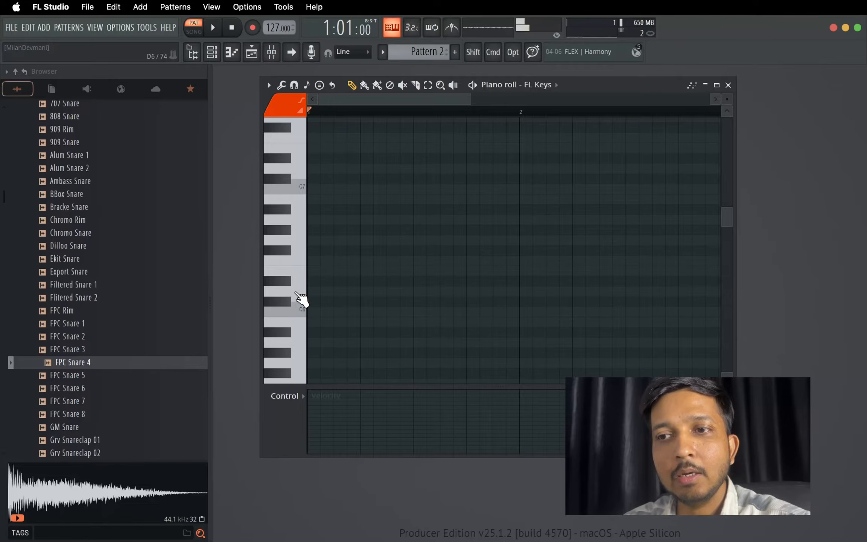
click(300, 271)
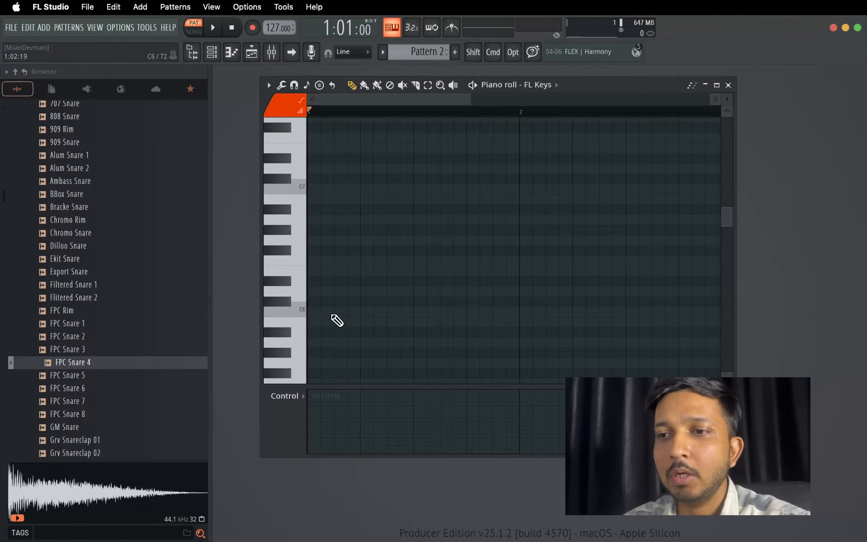
click(333, 314)
click(402, 312)
click(455, 311)
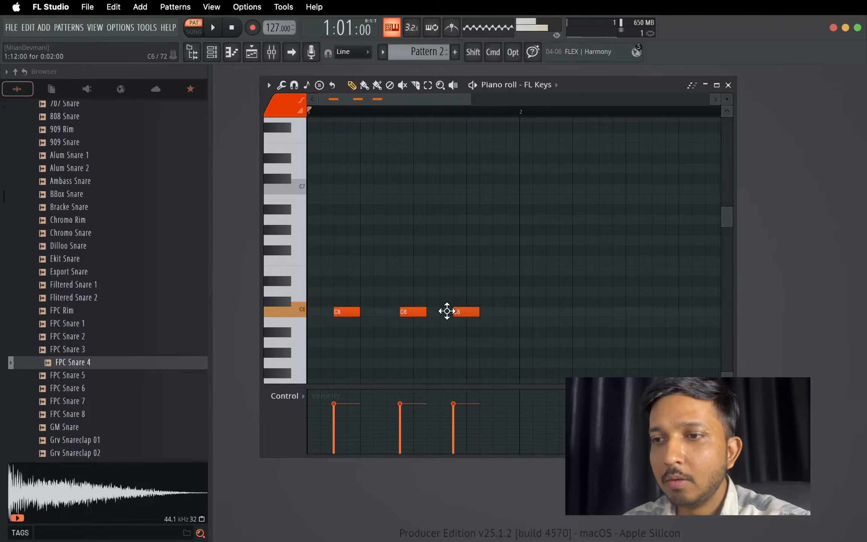
click(521, 311)
drag(521, 311, 397, 314)
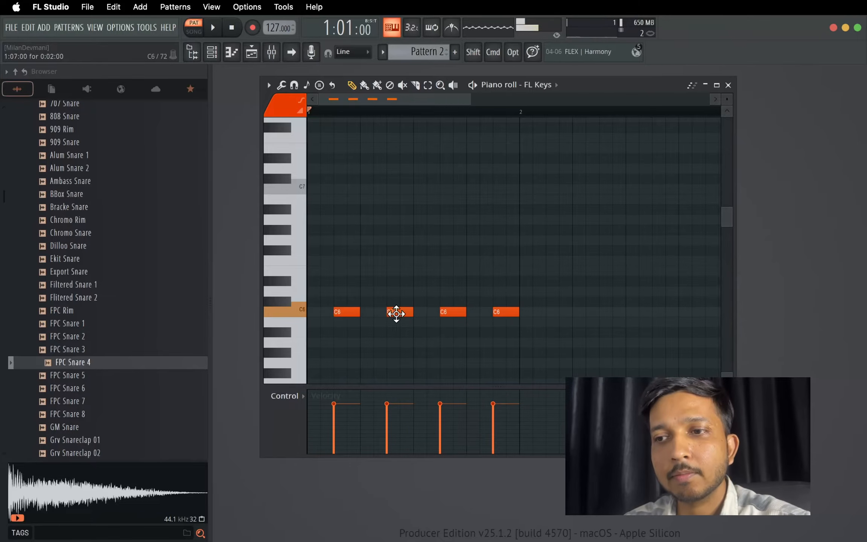
key(space)
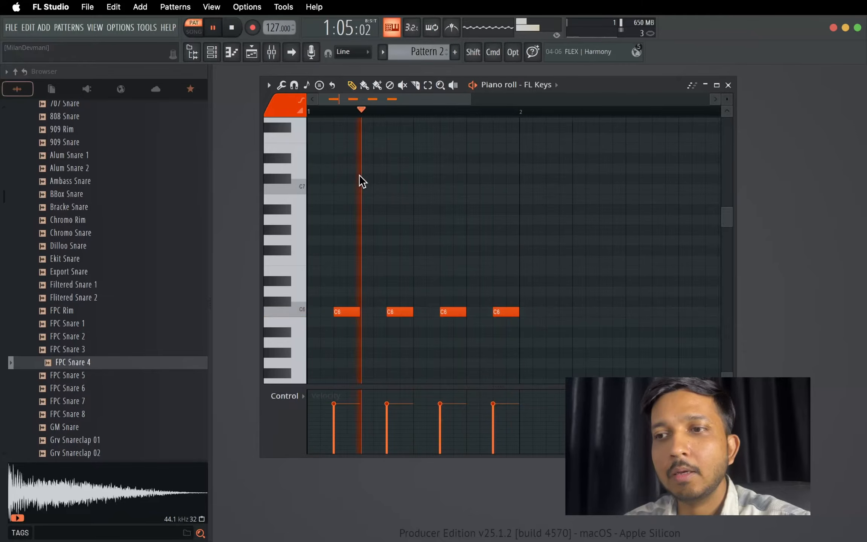
key(space)
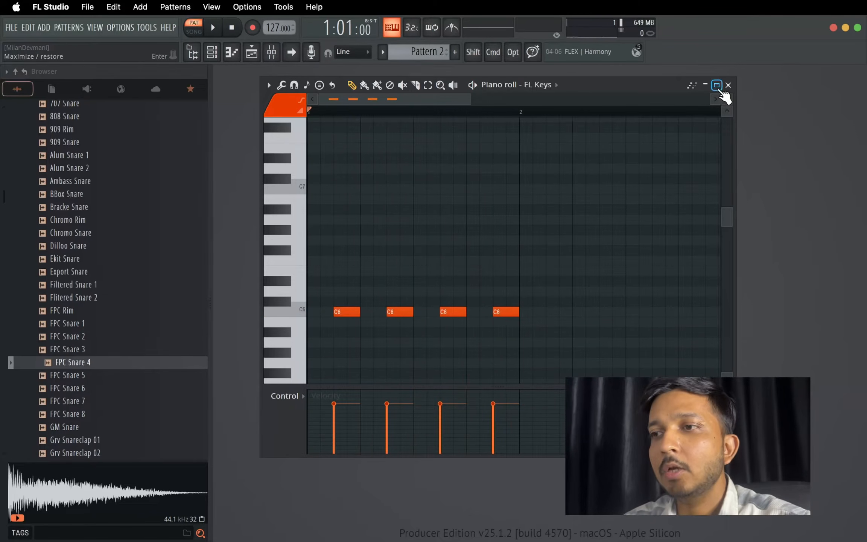
Step: Raise the second note to E6 and the fourth to G6, play the melody, and close the piano roll
drag(402, 311, 411, 266)
drag(509, 306, 509, 240)
key(space)
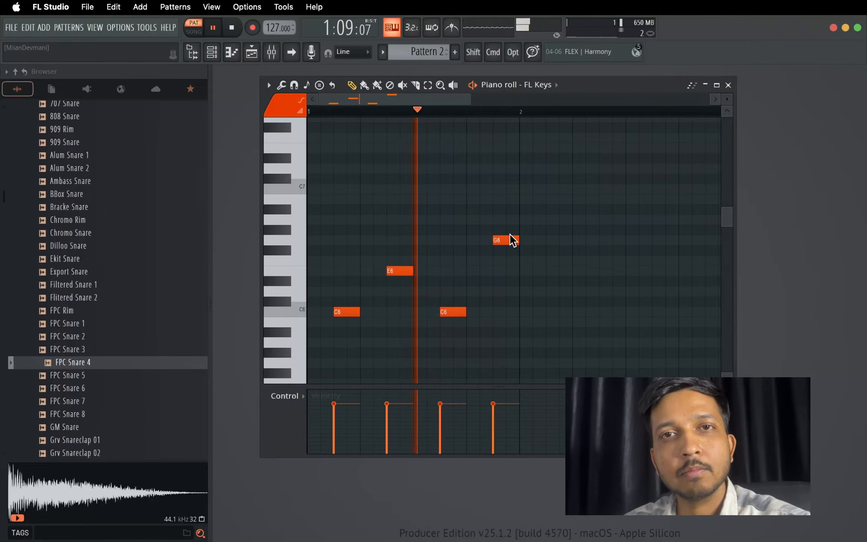
key(space)
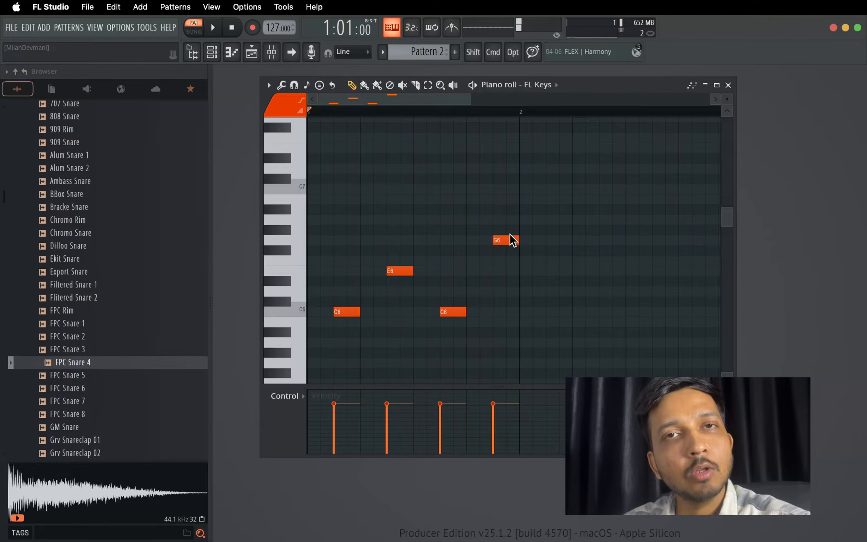
click(728, 85)
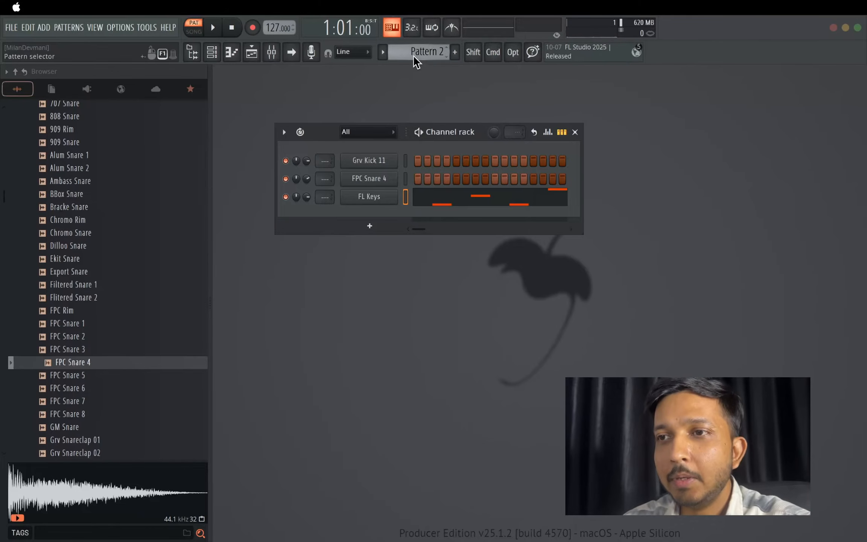
Step: Switch to the empty Pattern 3 and show the playlist
drag(413, 57, 413, 52)
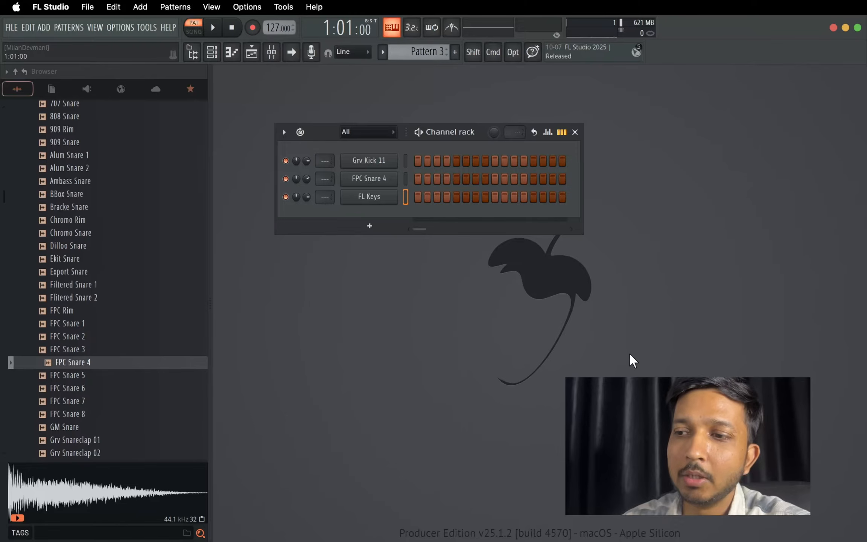
key(F7)
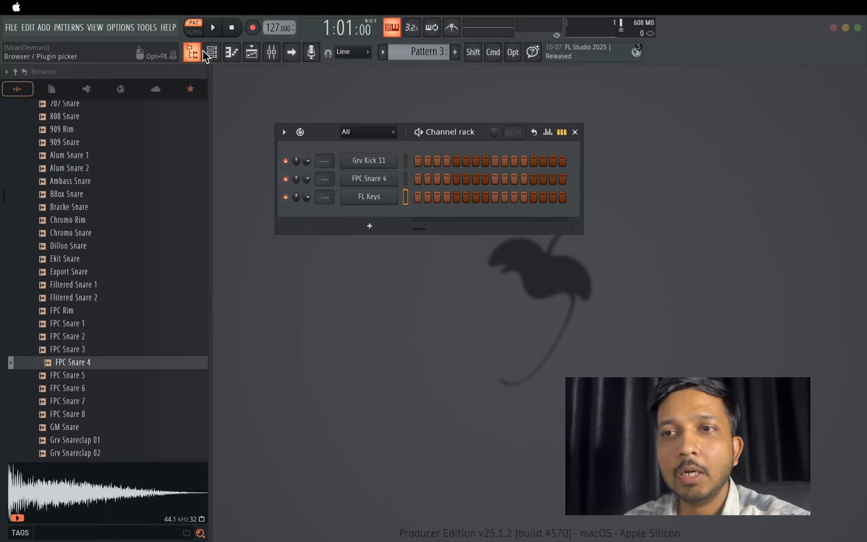
click(251, 52)
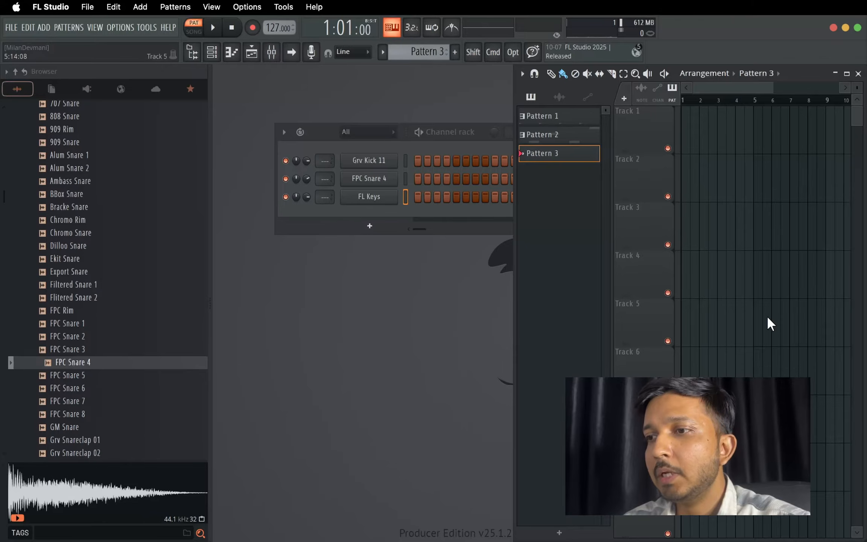
Step: Place Pattern 1 across bars 1 to 4 of Track 1 and Pattern 2 on bars 3 and 4 of Track 2
click(586, 117)
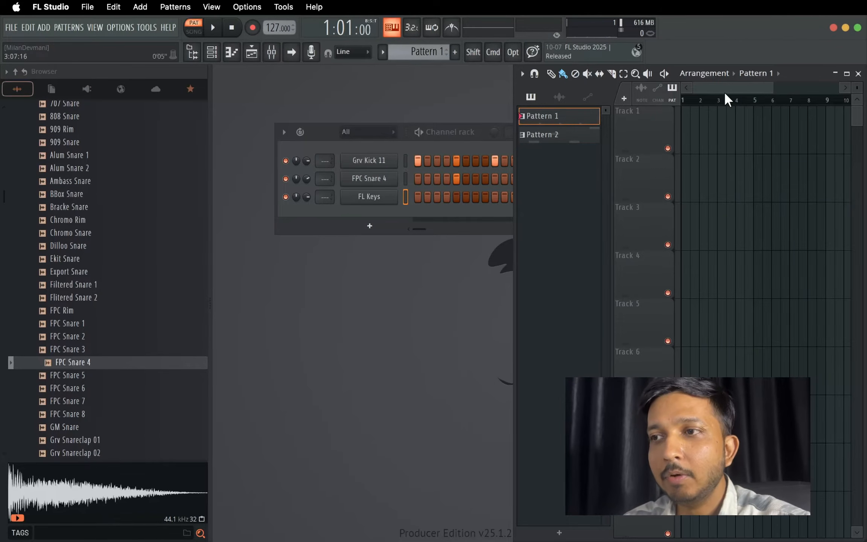
drag(690, 133, 743, 137)
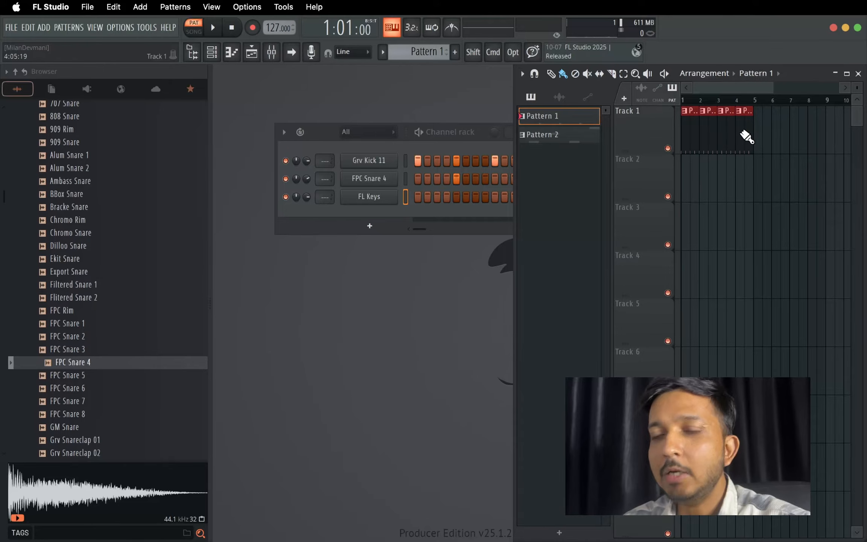
drag(798, 79, 677, 76)
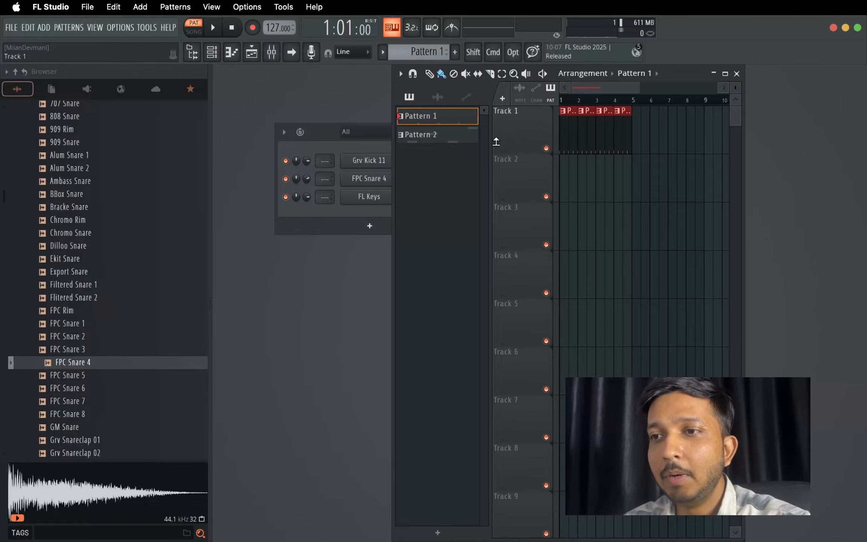
click(453, 139)
click(598, 177)
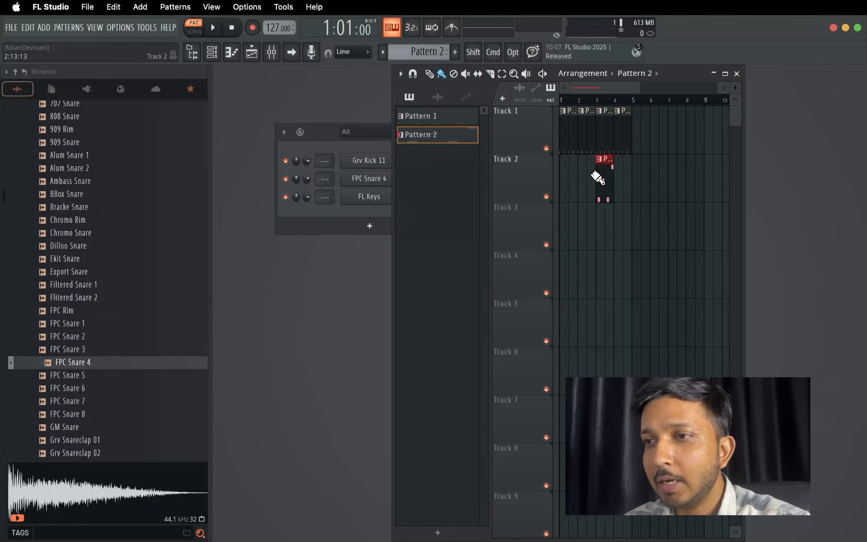
click(618, 176)
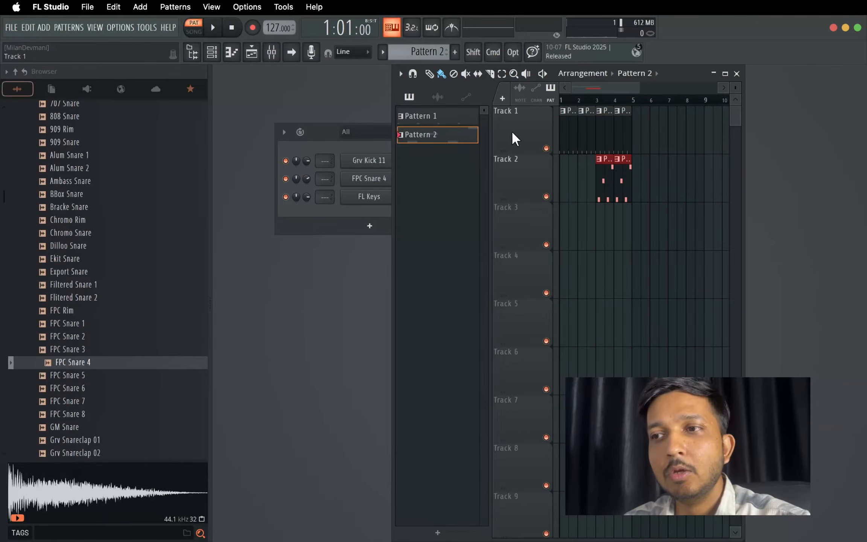
Step: Switch playback from pattern to song mode, play the arrangement, and set the playback position to bar 3
key(space)
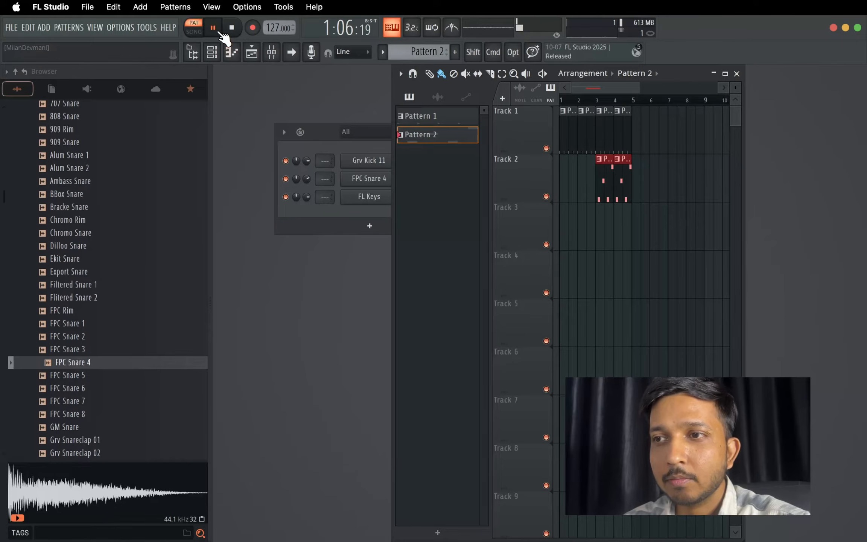
click(231, 29)
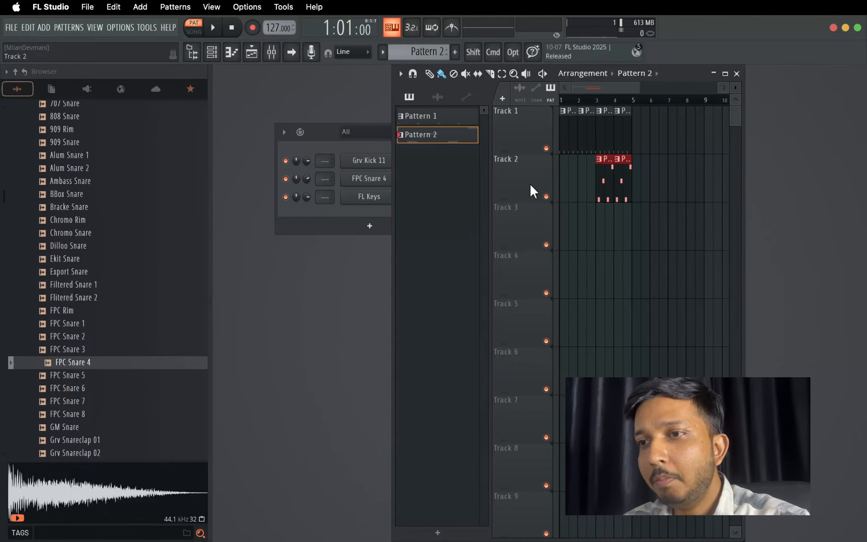
click(196, 29)
key(space)
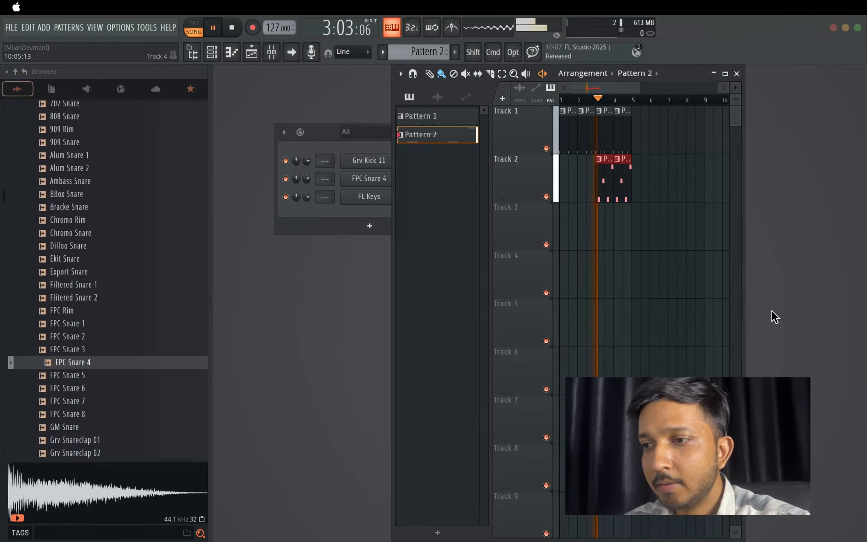
click(530, 265)
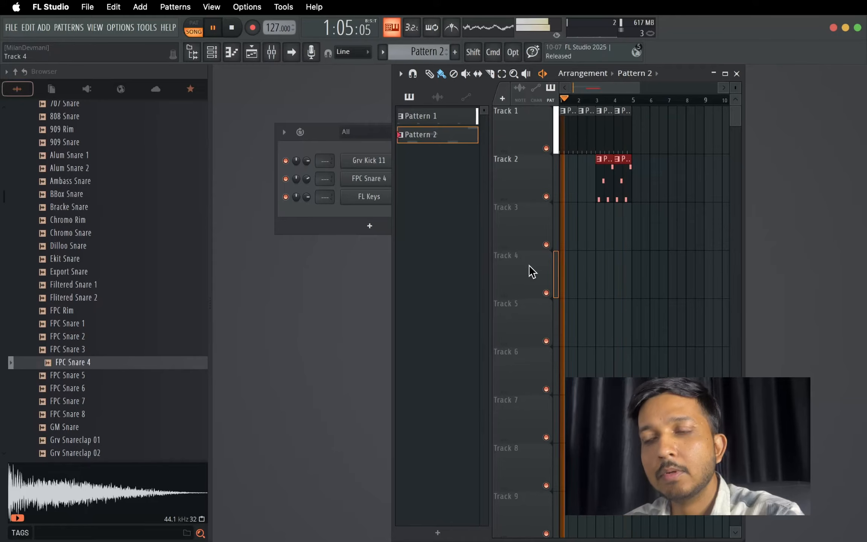
key(space)
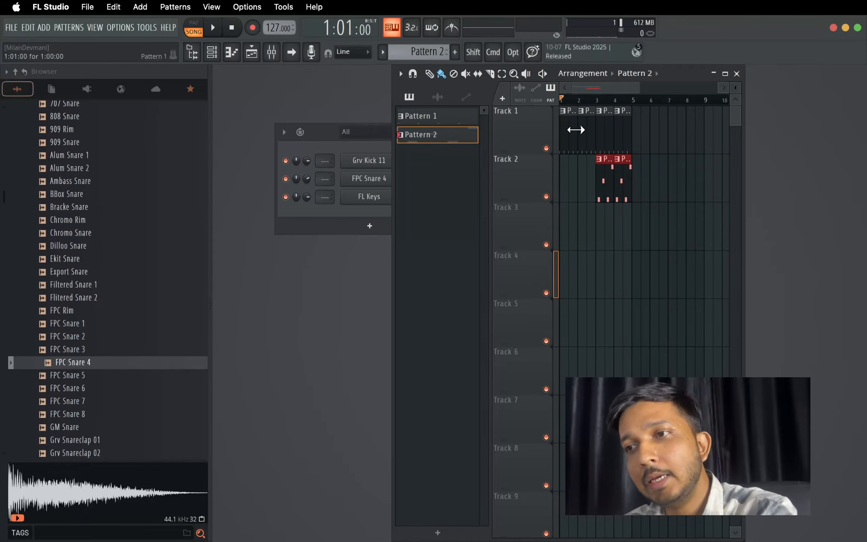
click(595, 102)
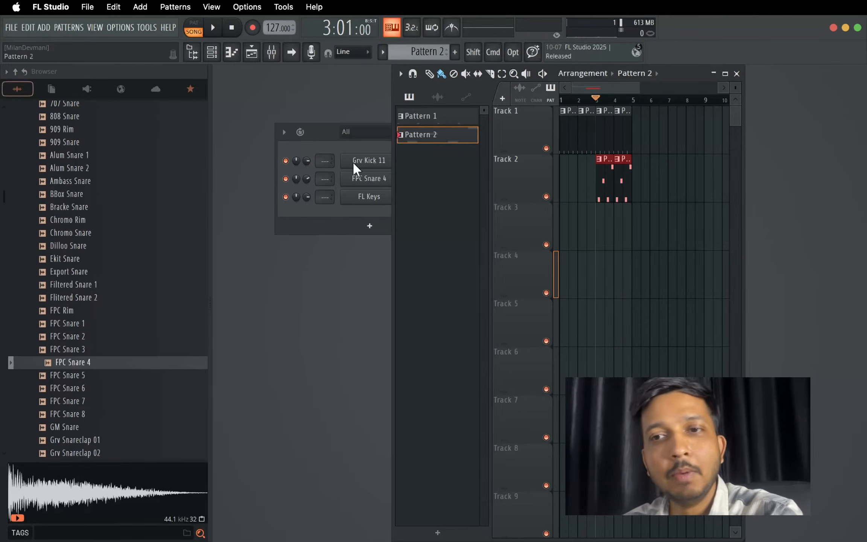
Step: Browse the SFX drum samples and audition several, including Alma Radio 2 SFX, Alb Zap SFX, Gill SFX 2 and Alma Screech SFX
scroll(126, 204, up, 10)
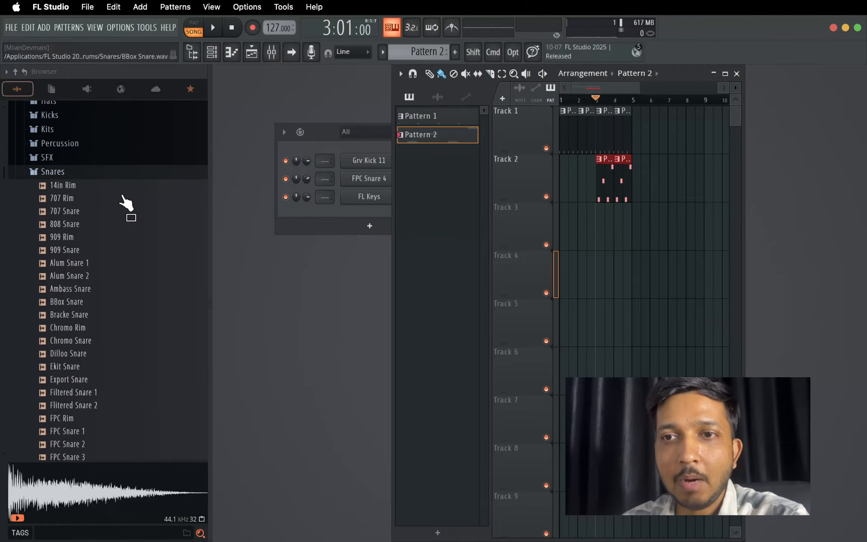
click(108, 195)
click(47, 179)
click(86, 198)
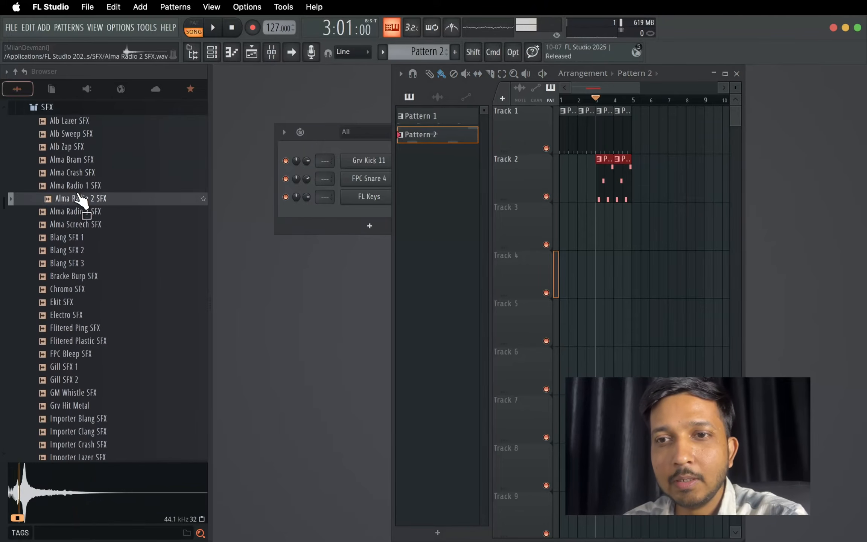
click(81, 211)
click(78, 145)
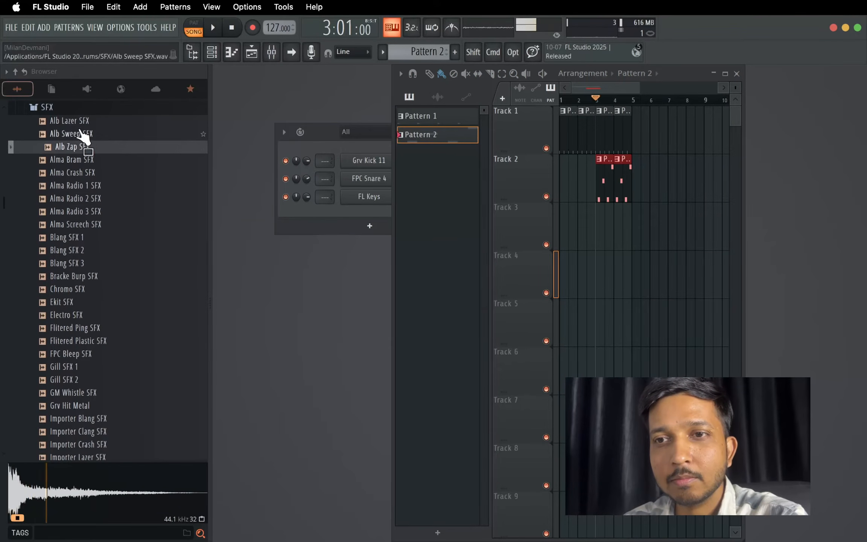
click(79, 134)
click(83, 292)
scroll(83, 291, down, 3)
scroll(83, 294, down, 3)
click(82, 274)
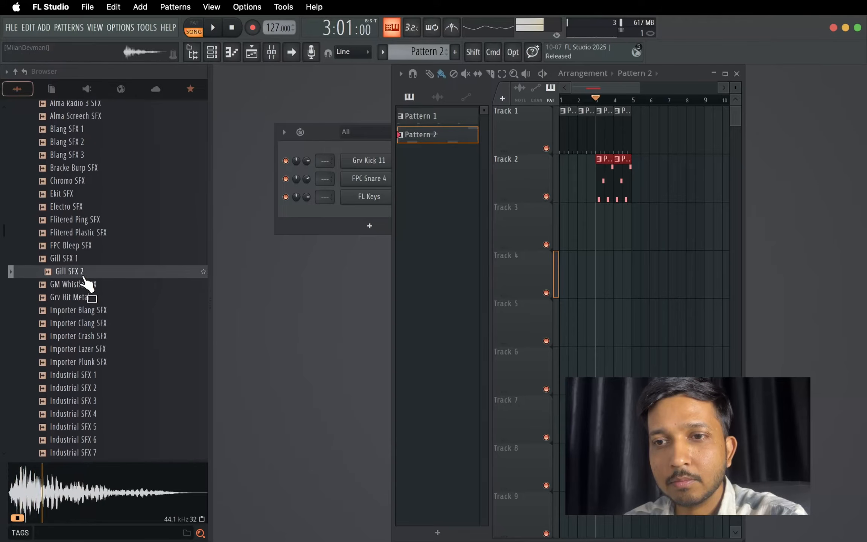
click(82, 287)
scroll(83, 222, up, 2)
scroll(83, 222, up, 2)
click(84, 185)
scroll(85, 169, up, 5)
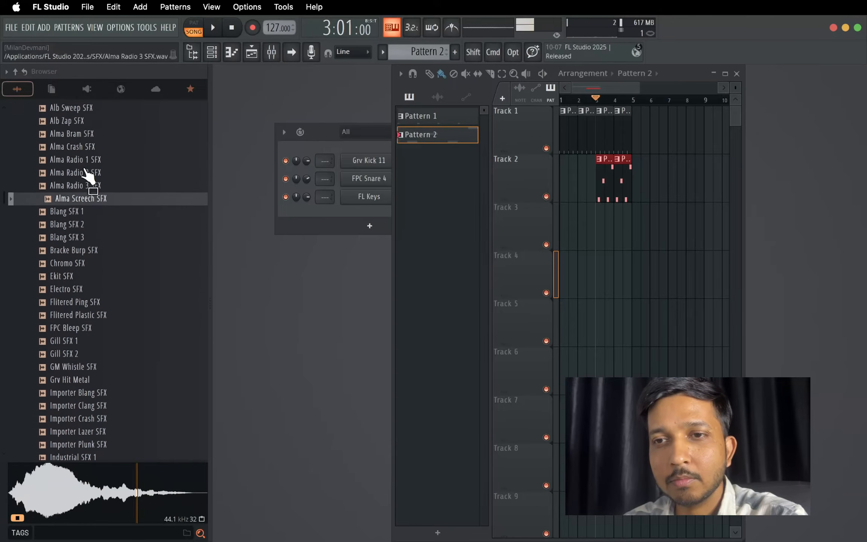
click(81, 170)
Step: Audition samples in the Cymbals folder and add 909 Crash as an audio clip at the start of Track 3
scroll(74, 158, up, 3)
click(70, 142)
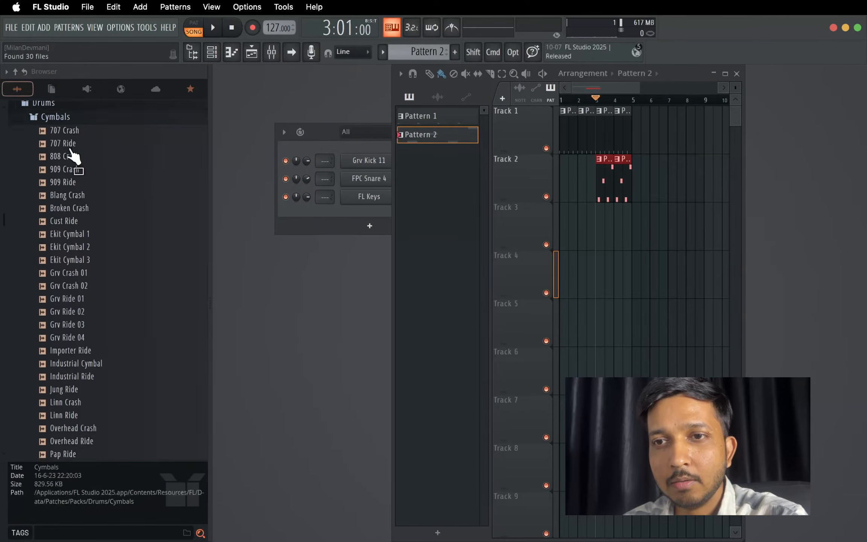
click(84, 146)
click(83, 160)
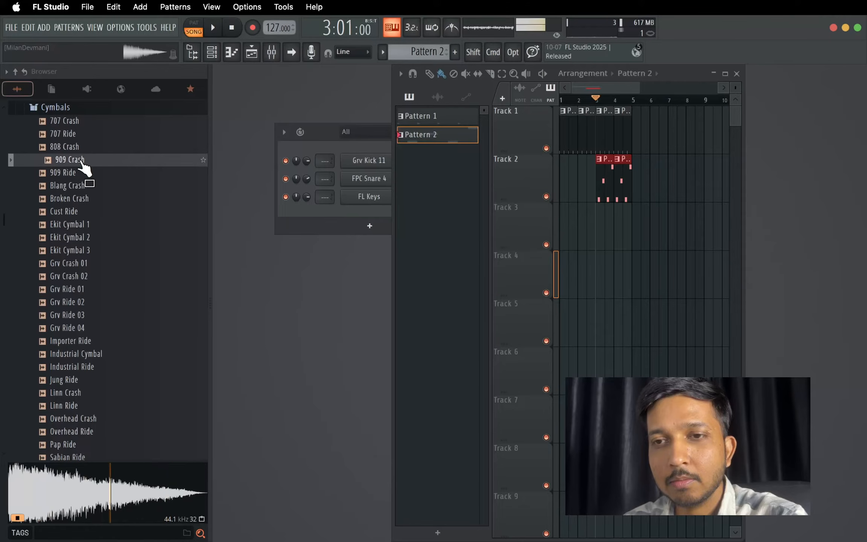
drag(83, 162, 563, 218)
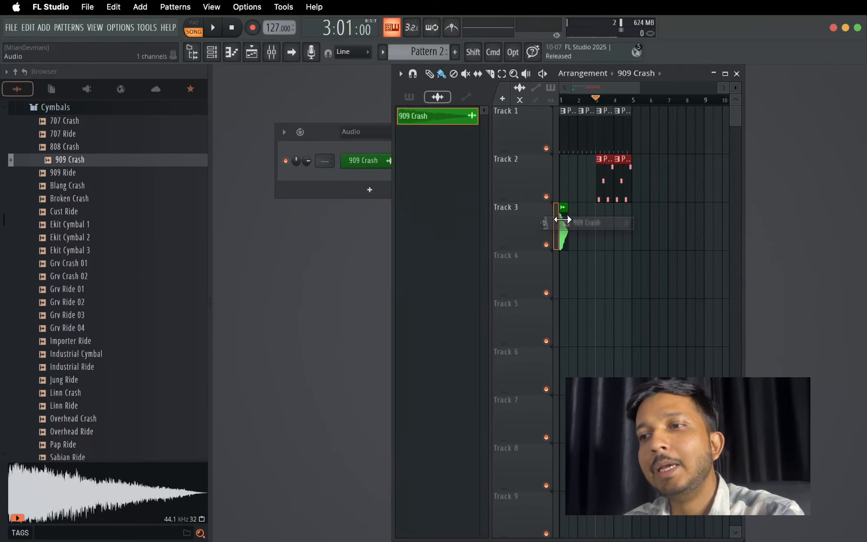
Step: Show the 909 Crash clip's sample settings and move that window closer to the browser
double_click(565, 225)
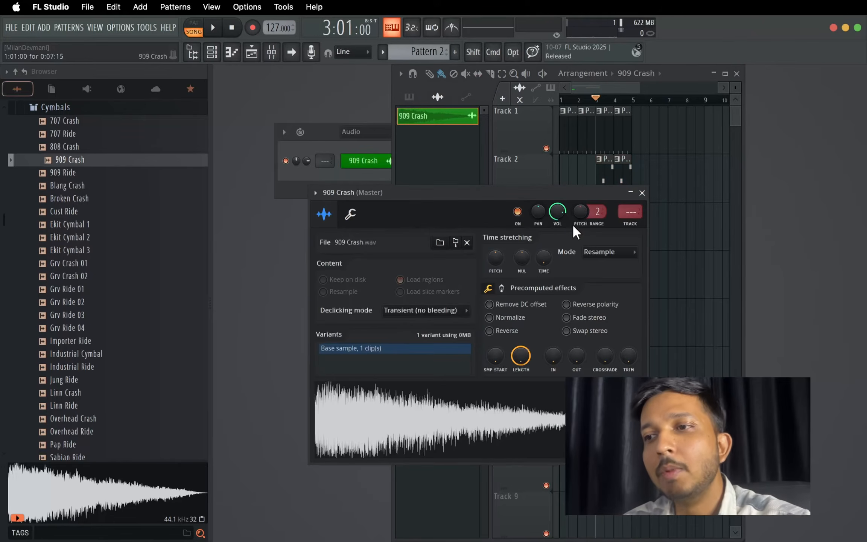
click(653, 193)
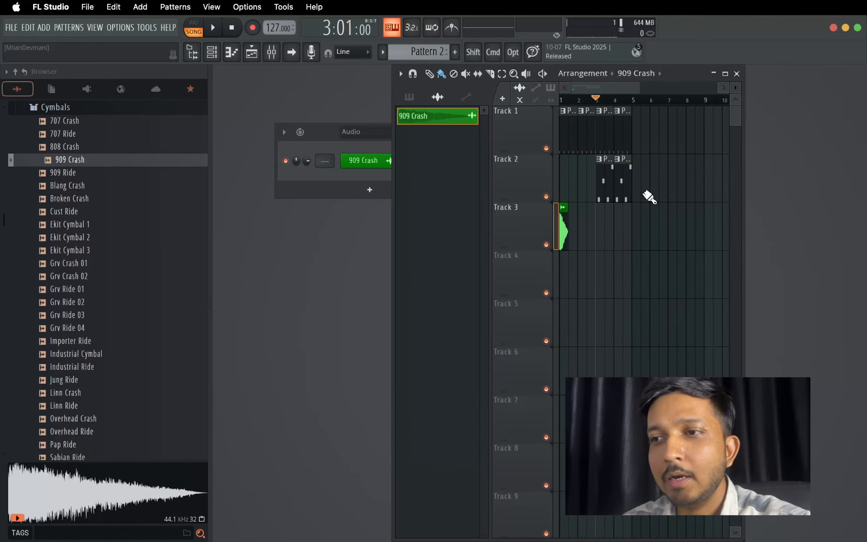
double_click(563, 229)
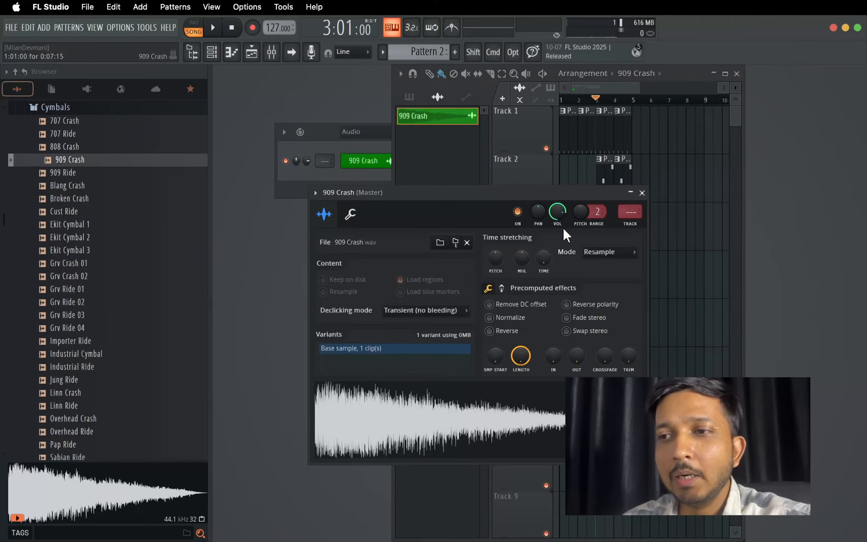
drag(567, 193, 500, 206)
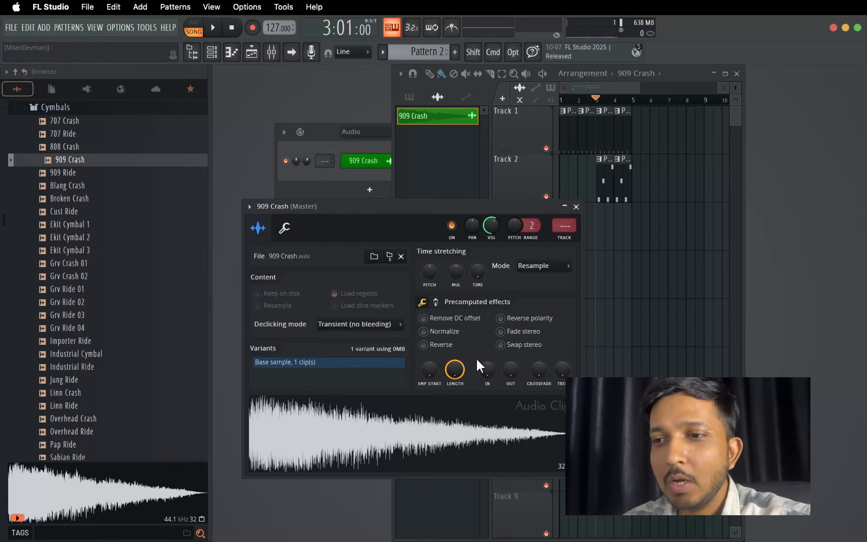
Step: Play the arrangement from bar 1, lower the 909 Crash clip's channel volume to 38%, and move its settings window clear of Track 3
drag(487, 369, 513, 371)
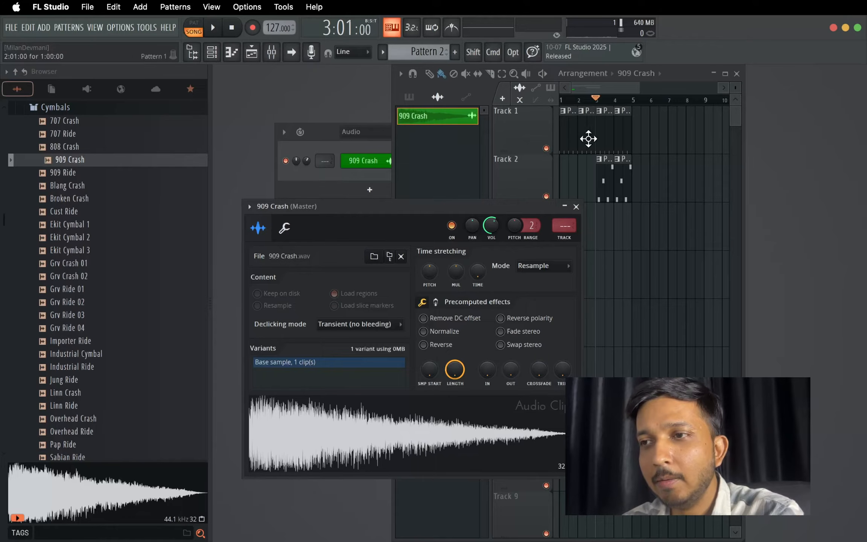
drag(594, 100, 563, 102)
click(342, 207)
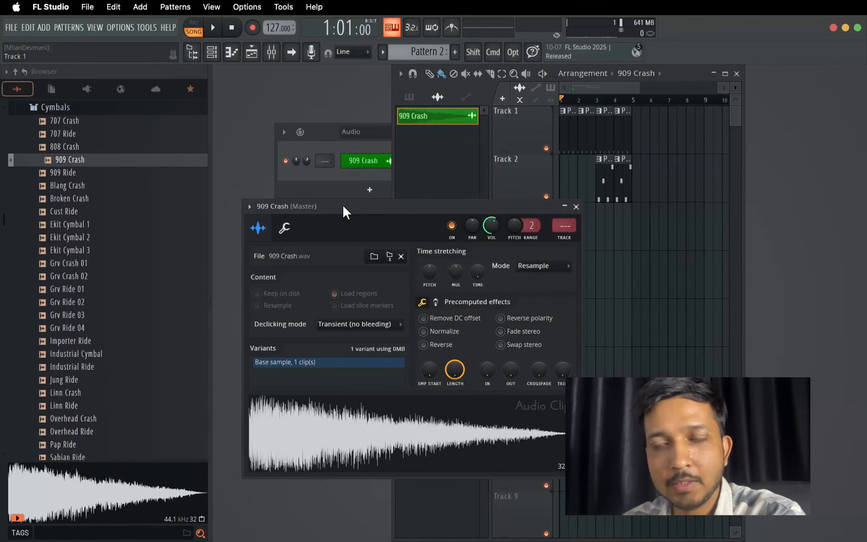
key(space)
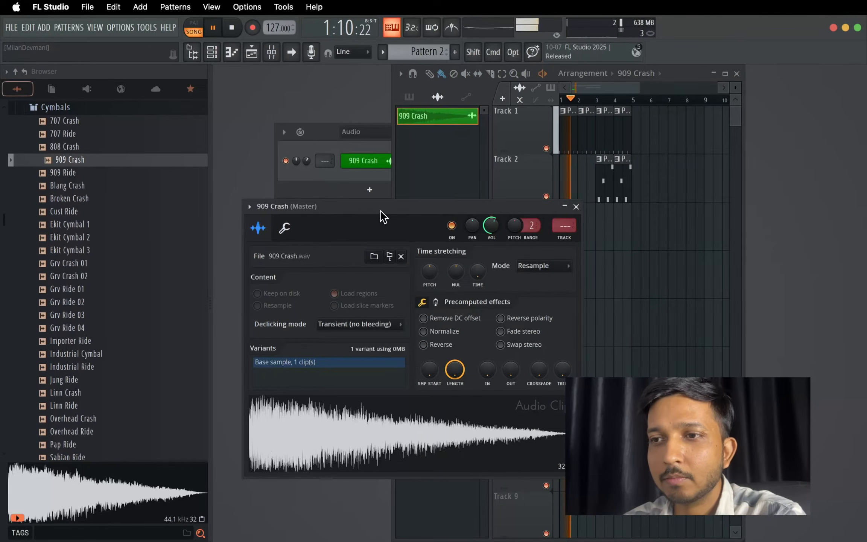
drag(342, 207, 262, 233)
key(space)
key(space)
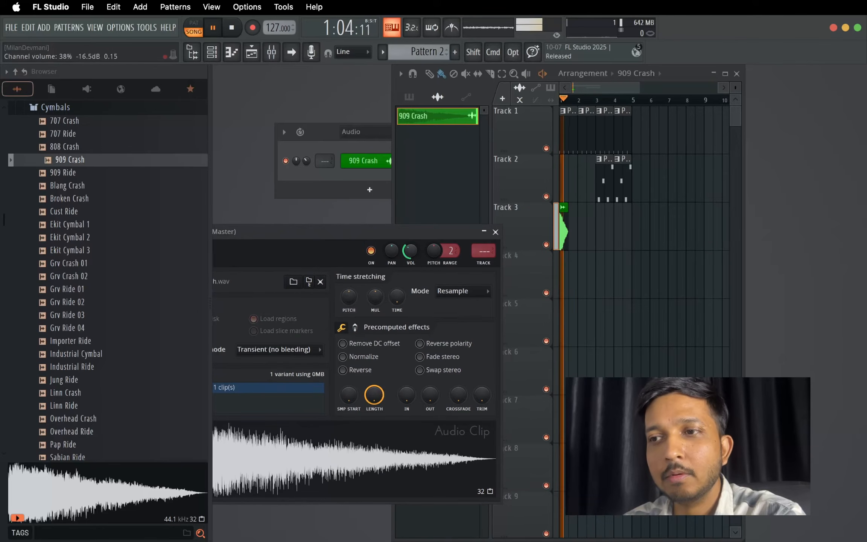
key(space)
drag(401, 232, 459, 120)
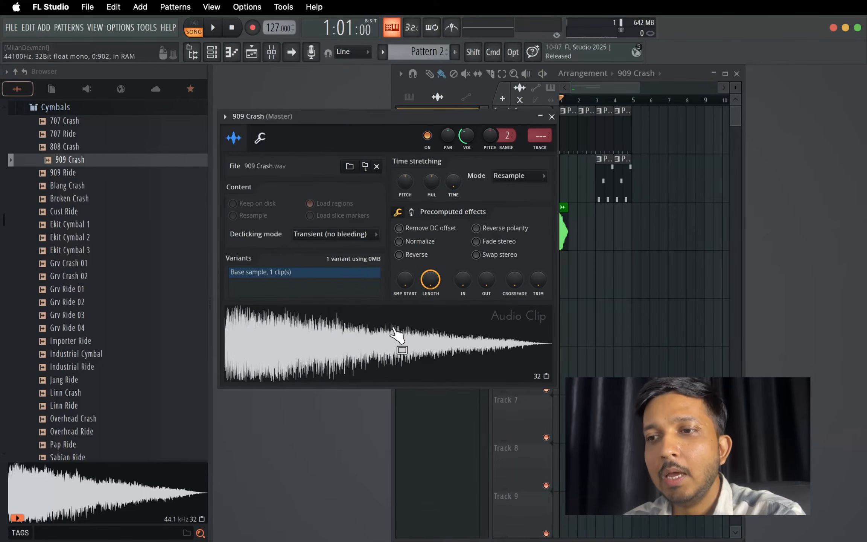
Step: Set the 909 Crash clip's quick fade out to 40% and play the arrangement briefly
mouse_move(484, 279)
mouse_down()
mouse_move(484, 265)
mouse_move(481, 280)
mouse_up()
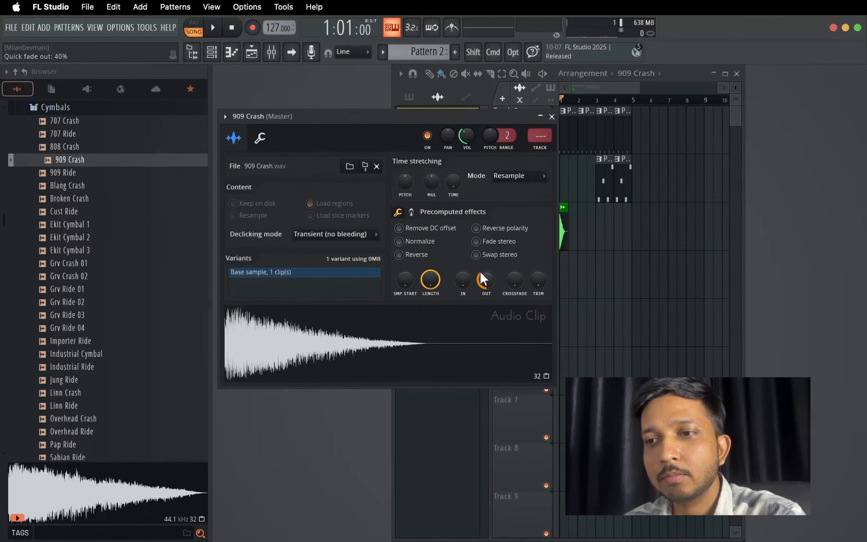
key(space)
key(space)
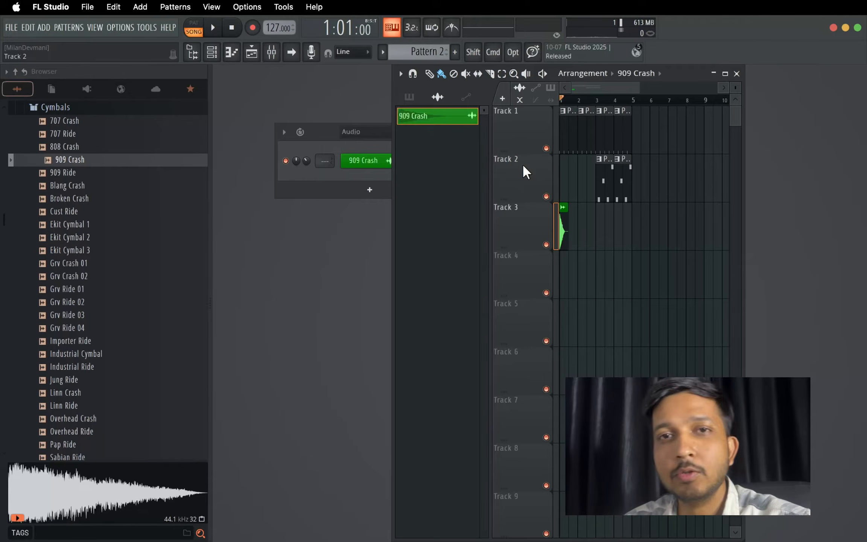
Step: Select Track 2, shift the playlist window slightly, and play the opening of the arrangement twice to check the crash
click(512, 166)
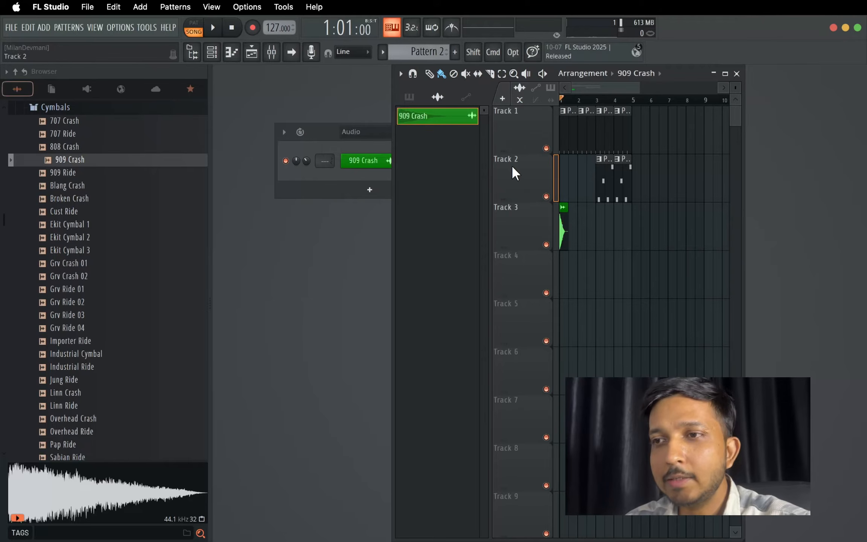
drag(674, 70, 660, 70)
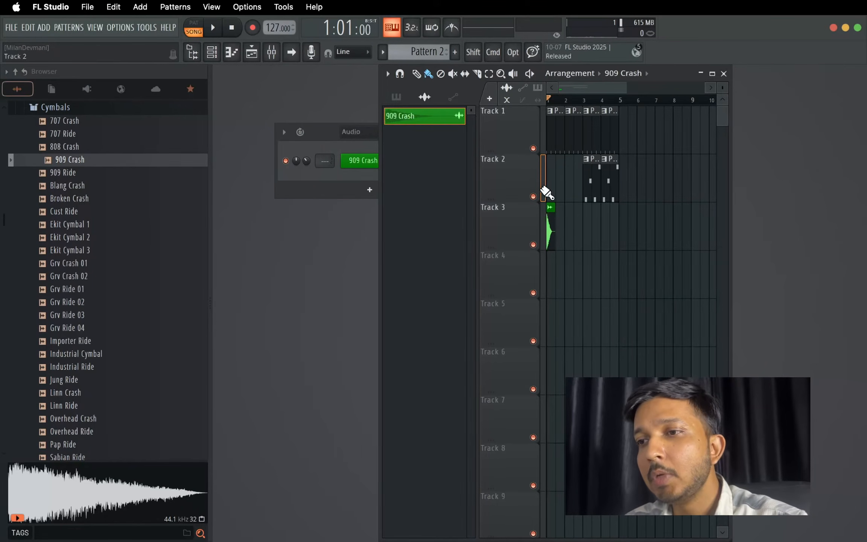
key(space)
key(space)
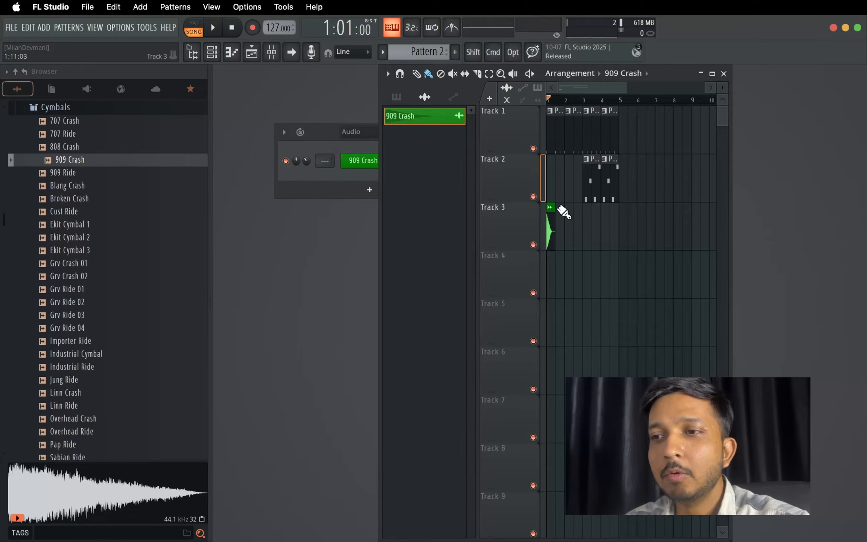
key(space)
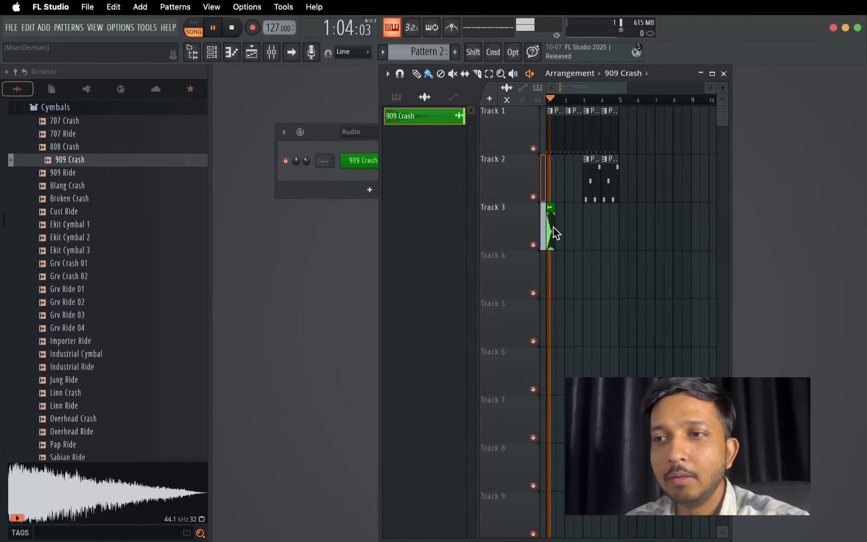
key(space)
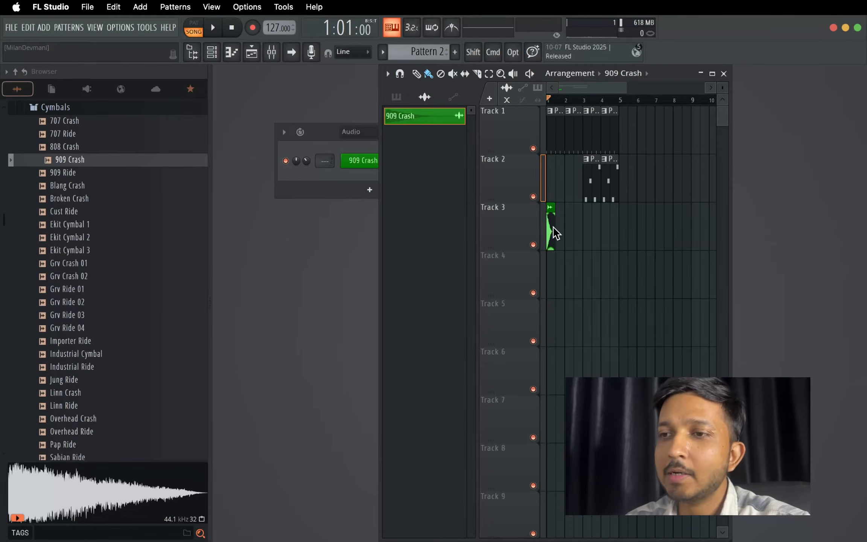
Step: Reopen the 909 Crash clip's sample settings, lower its channel volume to 35%, and play it back
double_click(548, 227)
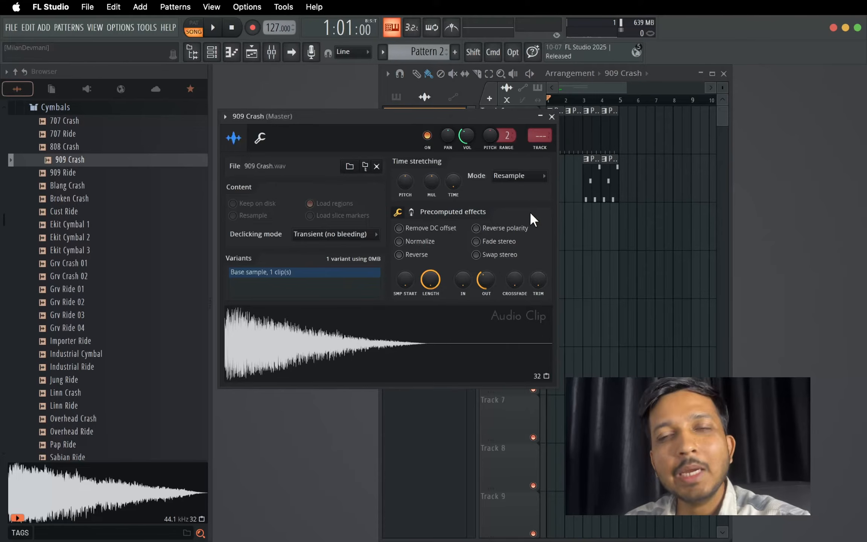
drag(467, 136, 467, 154)
key(space)
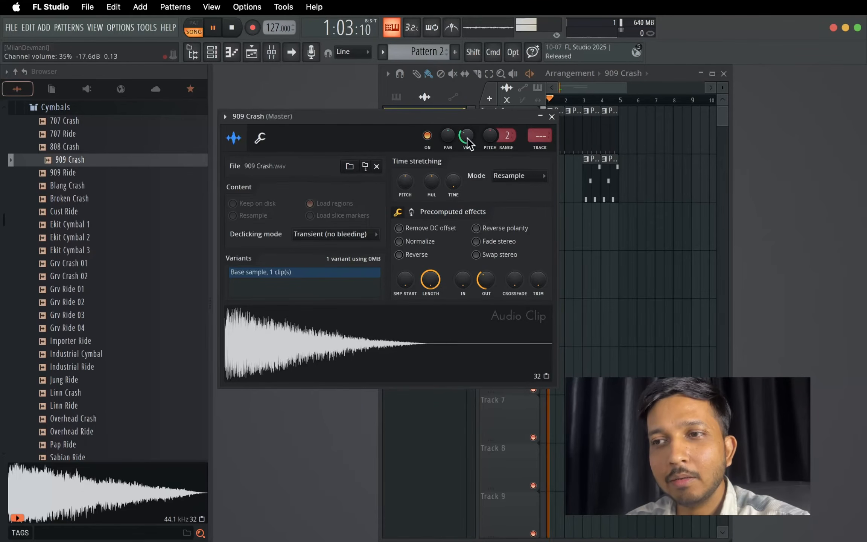
key(space)
Step: Show the mixer and set the 909 Crash clip's target mixer track to 3
click(279, 53)
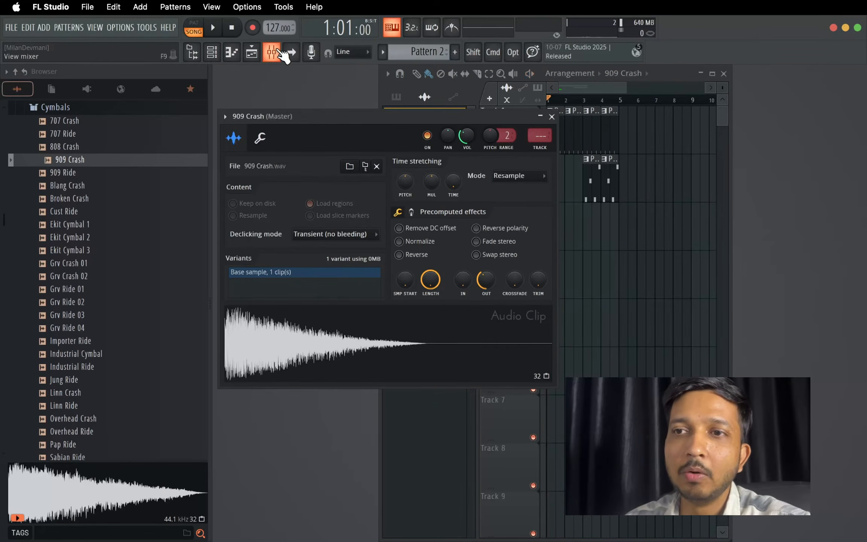
click(276, 50)
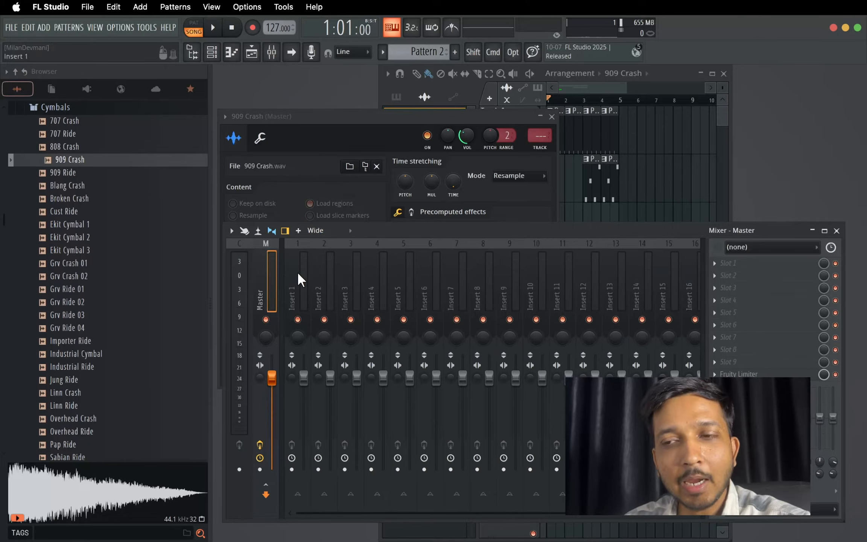
mouse_move(298, 272)
mouse_down()
mouse_move(359, 272)
mouse_move(301, 272)
mouse_up()
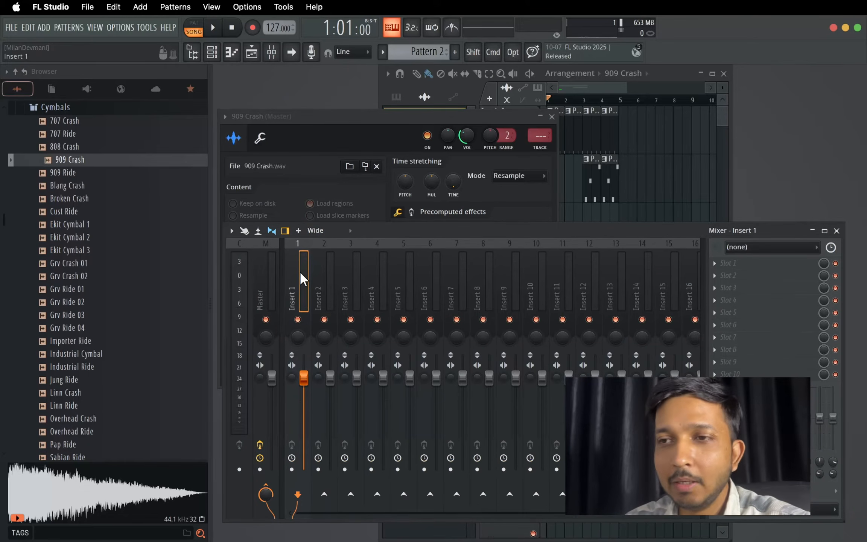
click(382, 122)
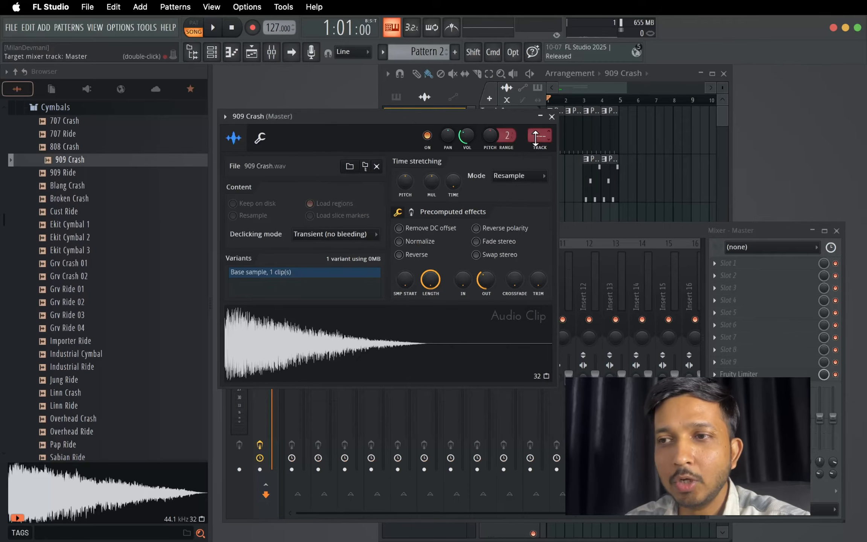
drag(535, 138, 535, 130)
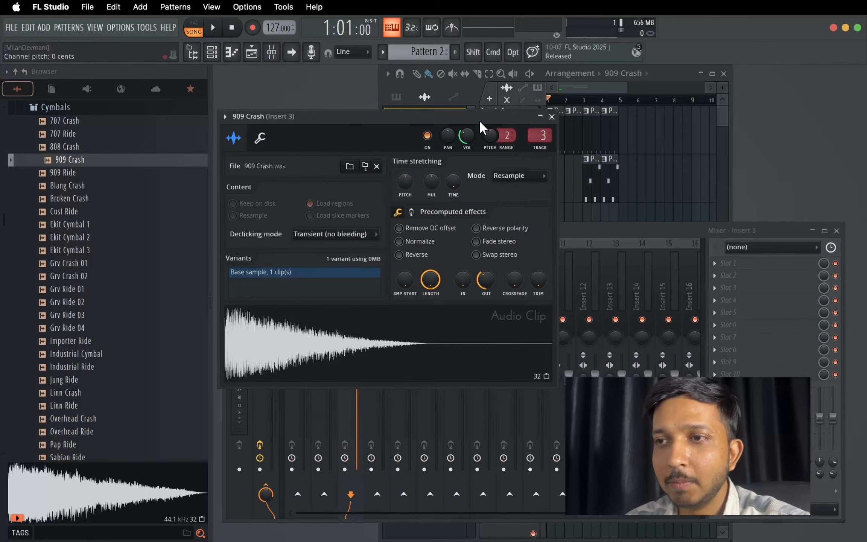
Step: Arrange the 909 Crash settings window and the mixer window so both are in view
drag(480, 122, 704, 104)
drag(764, 119, 761, 112)
click(430, 229)
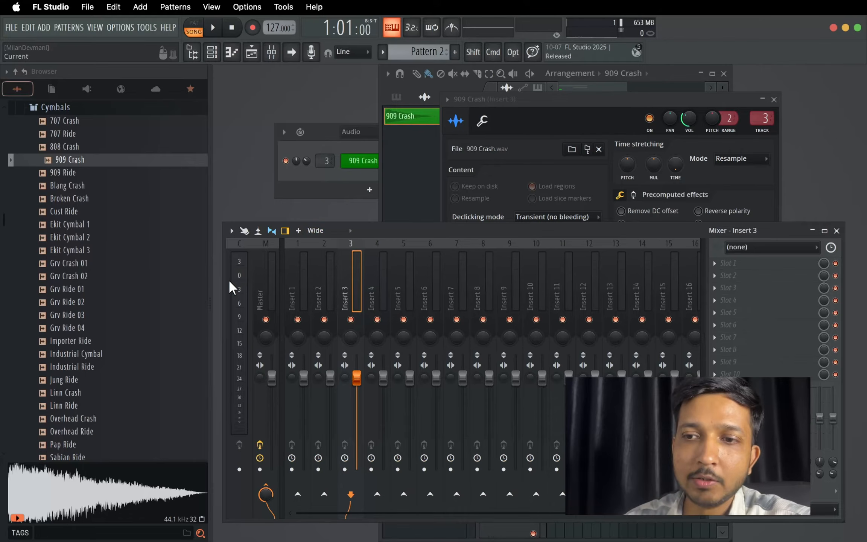
drag(396, 235, 398, 176)
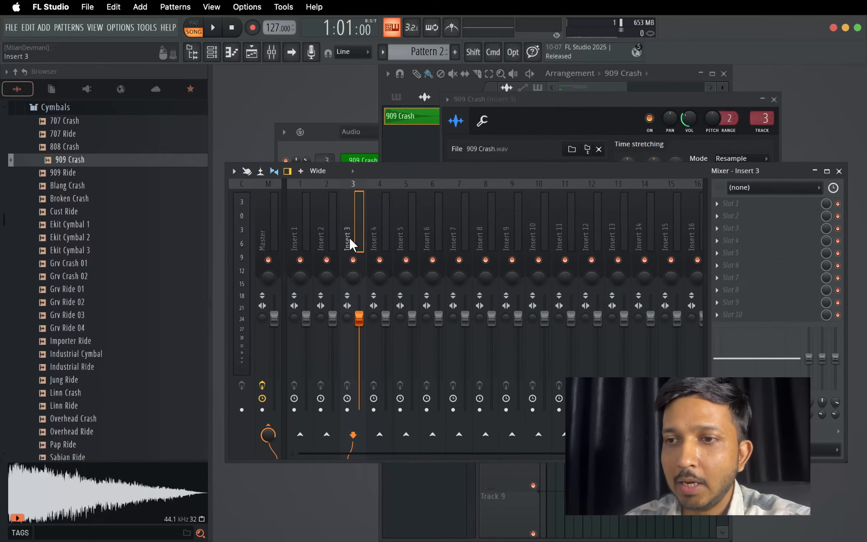
Step: Apply Route to free mixer track to the 909 Crash clip
click(548, 129)
click(448, 100)
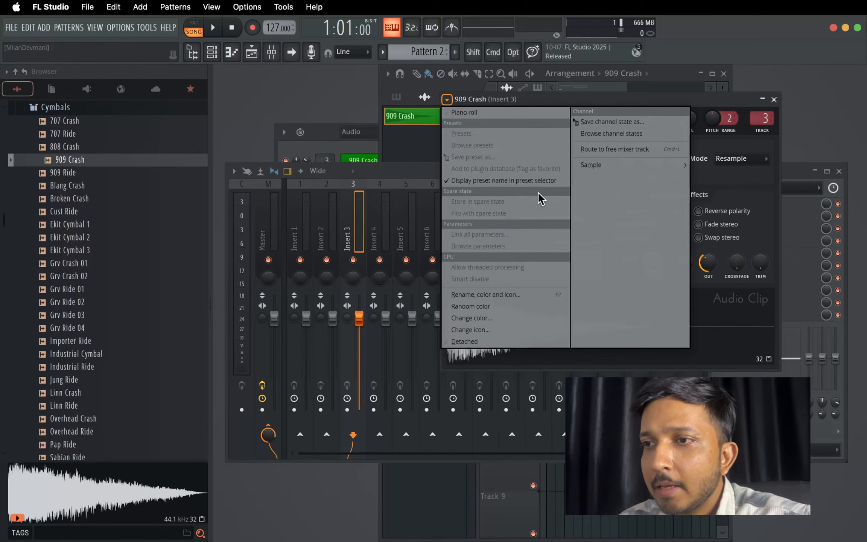
click(608, 150)
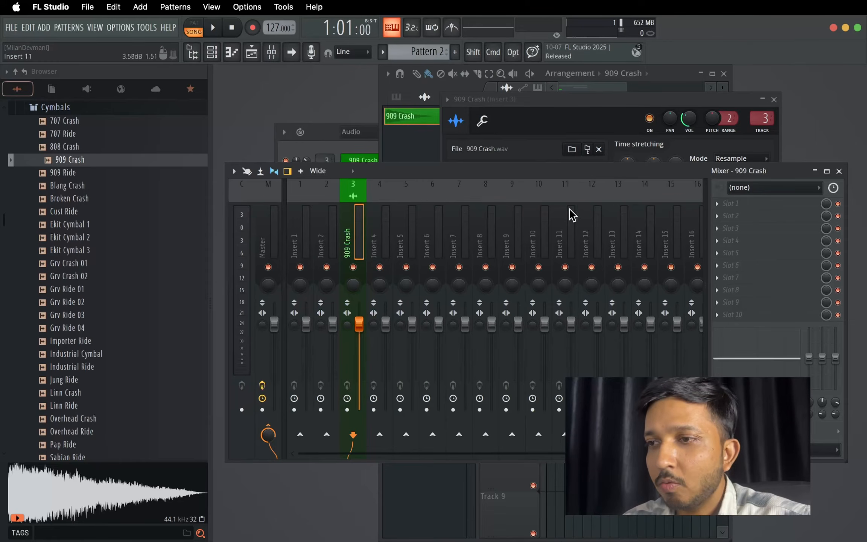
Step: Load Fruity Delay 2 into slot 2 of the 909 Crash mixer track, and play the arrangement to hear it
click(715, 216)
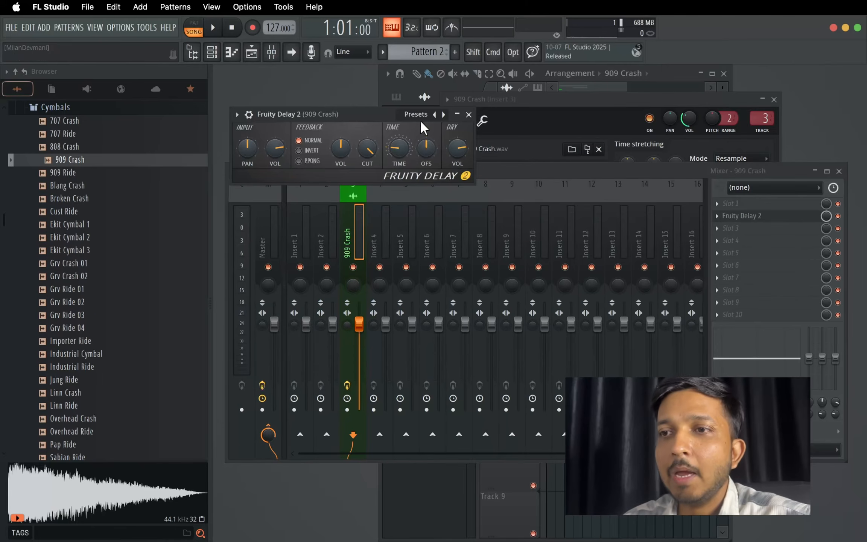
drag(373, 113, 455, 183)
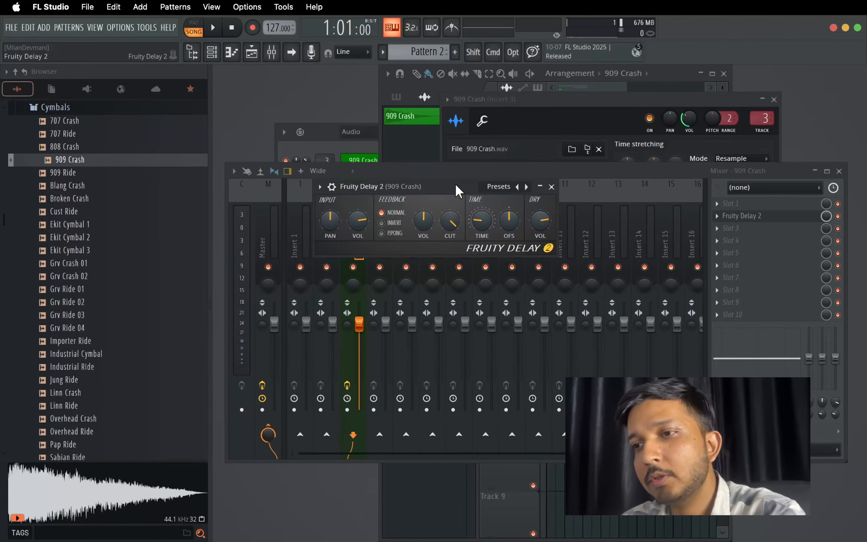
key(space)
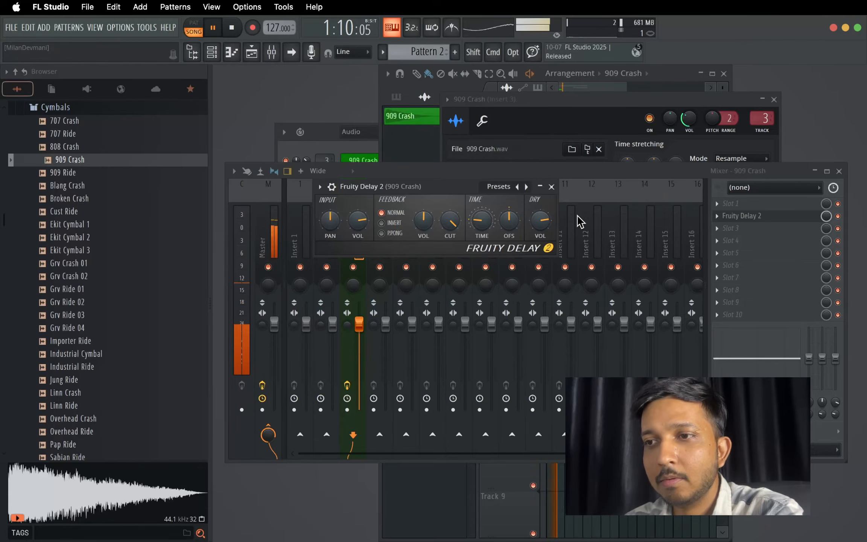
key(space)
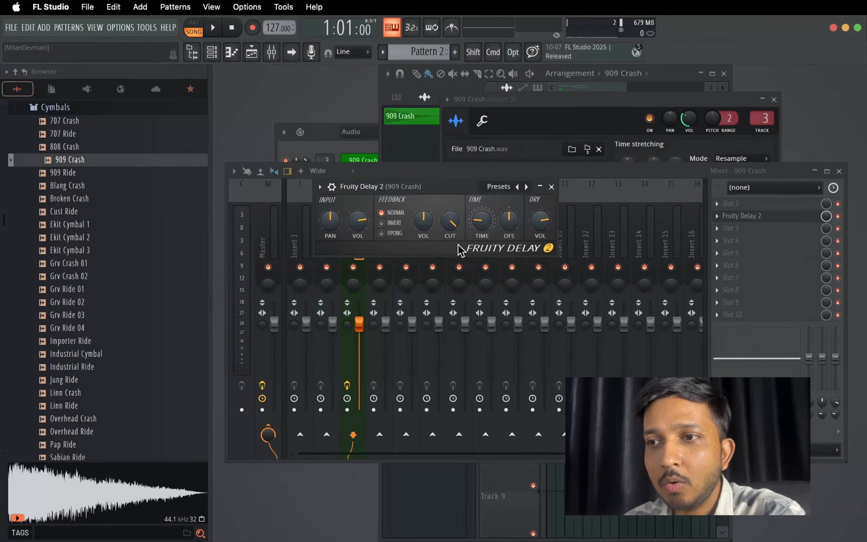
Step: Set Fruity Delay 2's delay time to the 4 steps preset
right_click(483, 222)
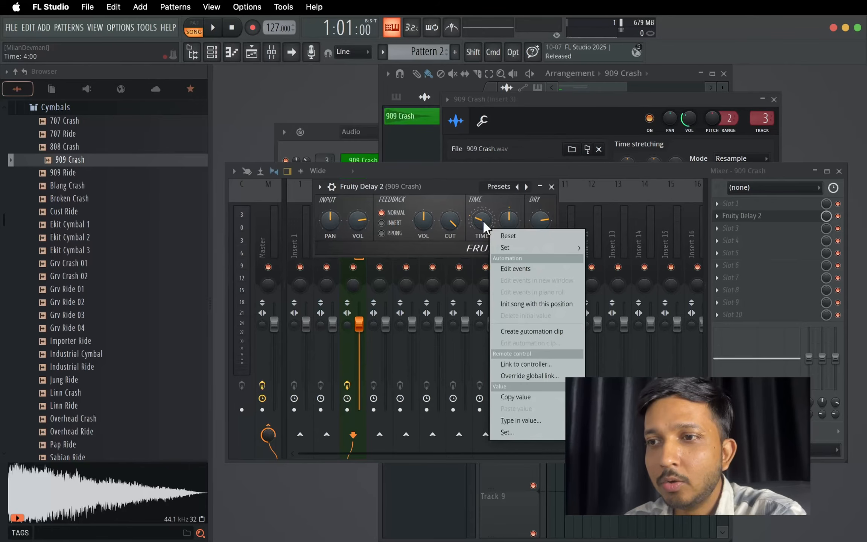
mouse_move(500, 248)
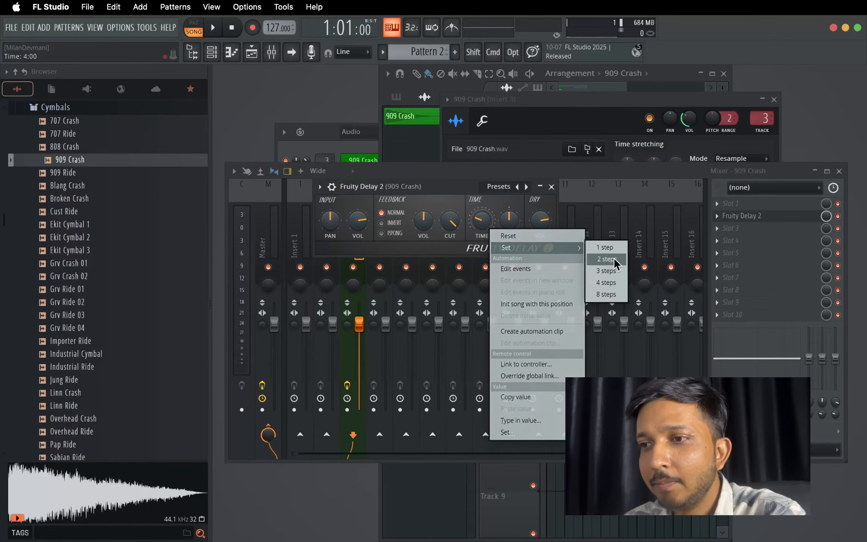
click(606, 282)
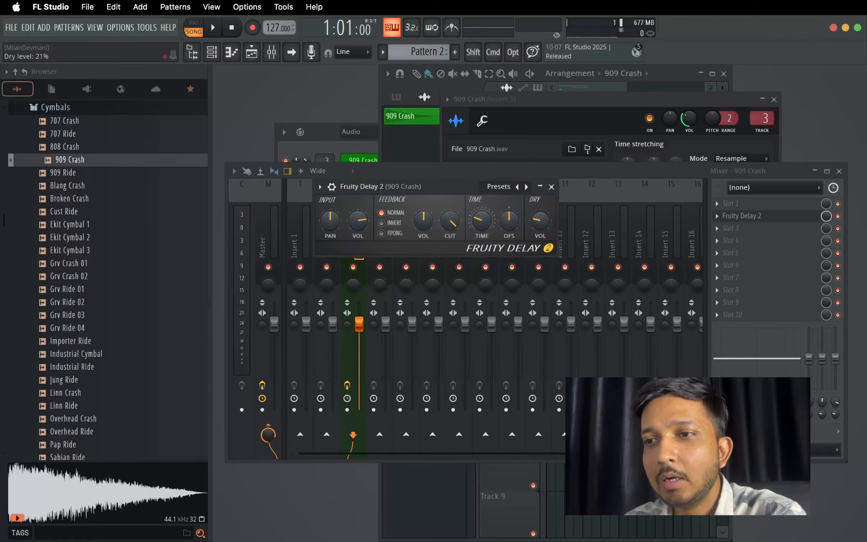
Step: Audition Fruity Delay 2 with its dry level at 21%, raise that level to 78%, and replay the arrangement
key(space)
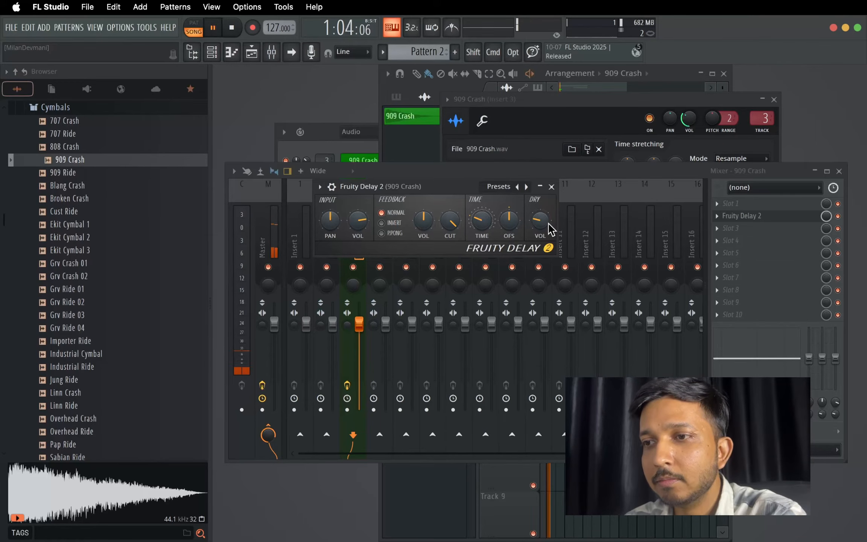
key(space)
drag(548, 223, 545, 210)
key(space)
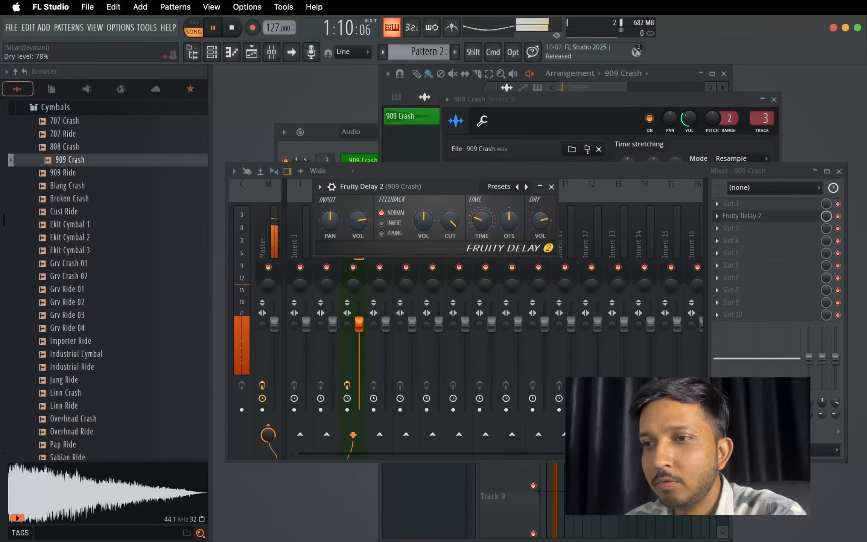
Step: Set Fruity Delay 2's cutoff to 71% and feedback mode to PPONG, lower its input volume, and replay from the start
drag(453, 224, 453, 234)
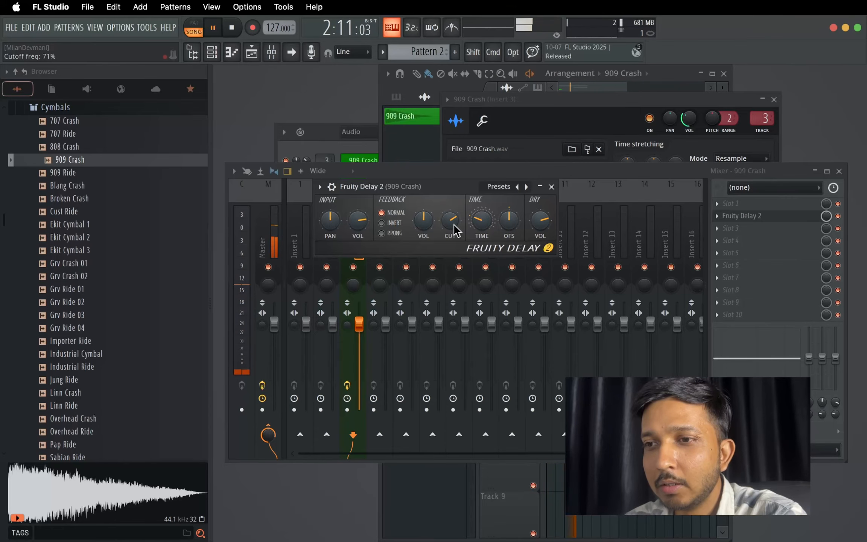
click(398, 234)
drag(357, 223, 357, 235)
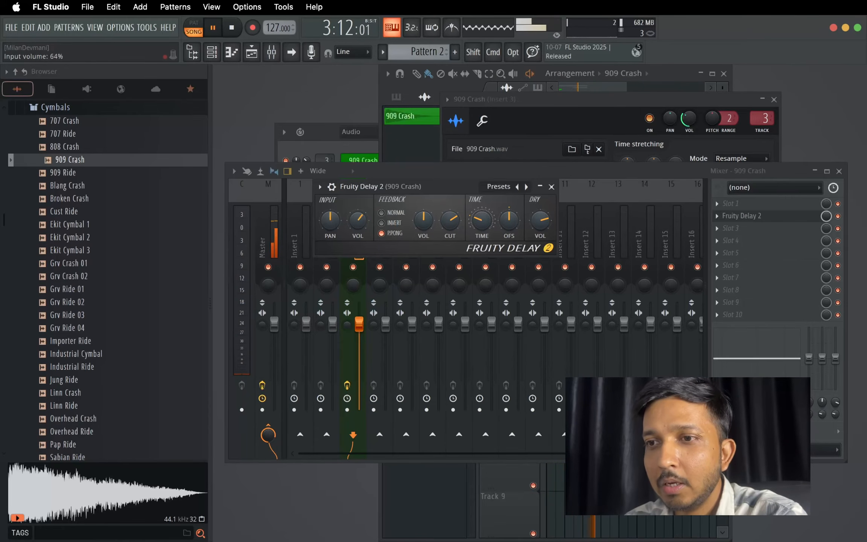
key(space)
key(space)
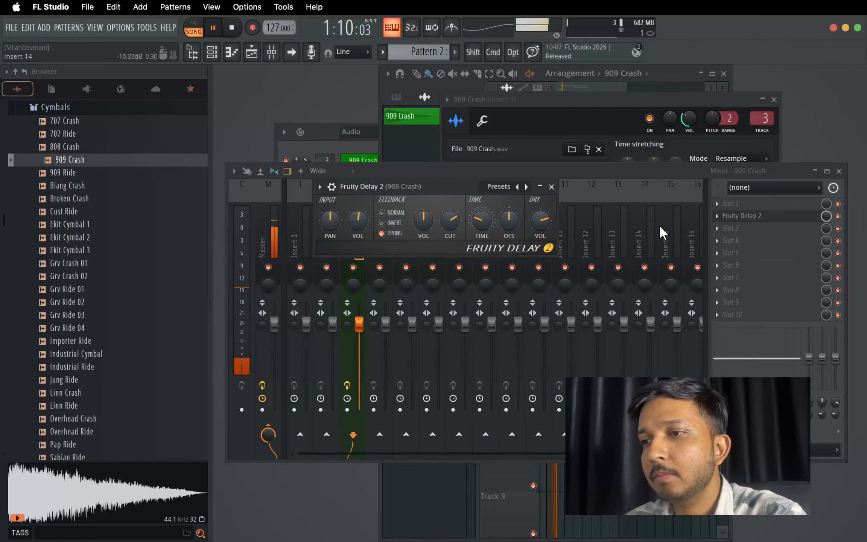
Step: Raise Fruity Delay 2's feedback and dry levels, replaying the arrangement from the start between adjustments
key(space)
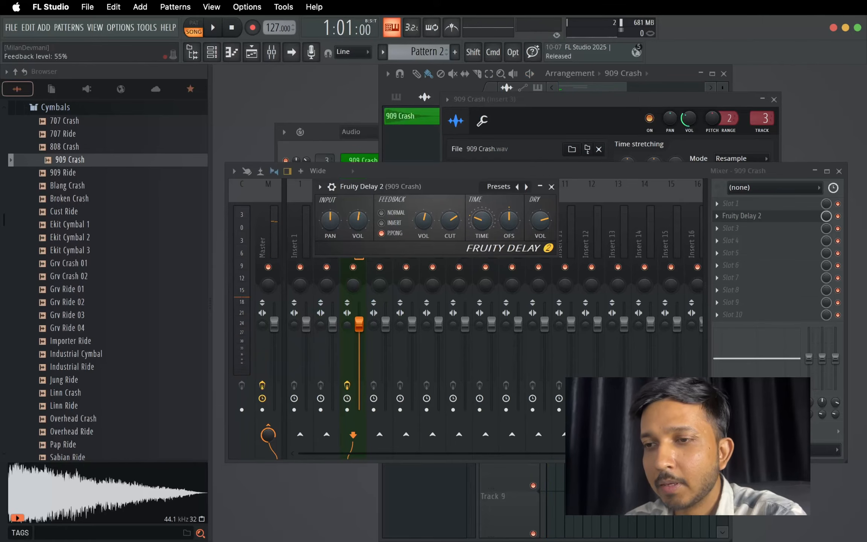
key(space)
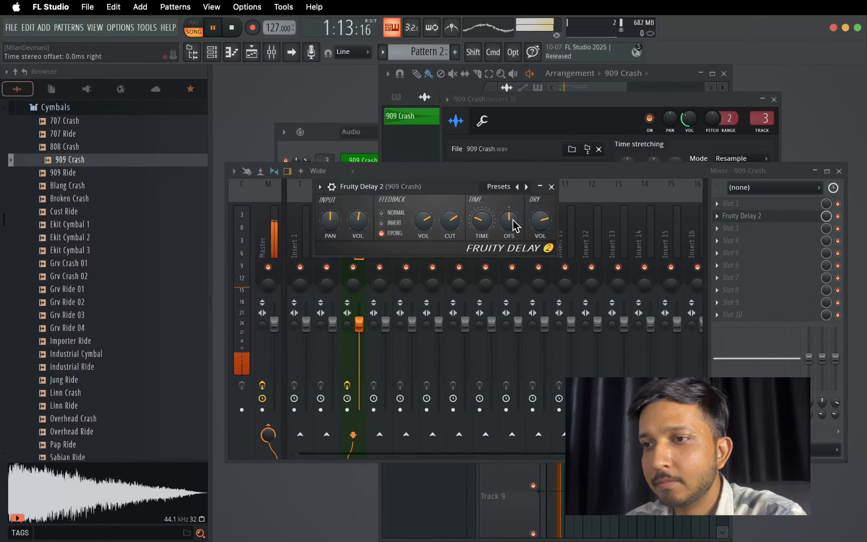
key(space)
key(space)
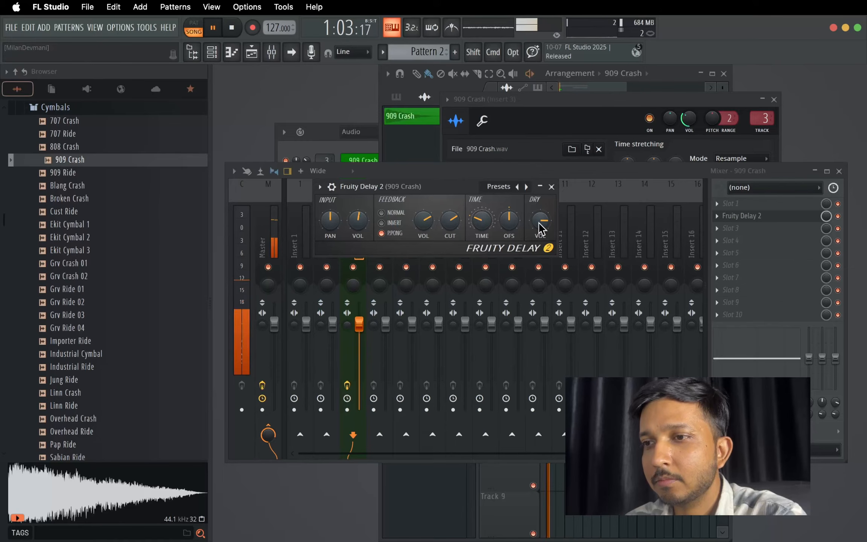
key(space)
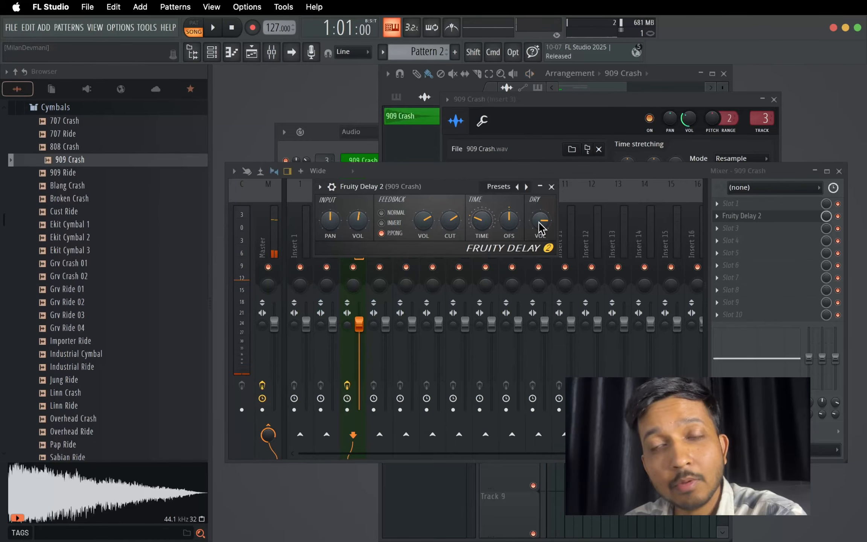
key(space)
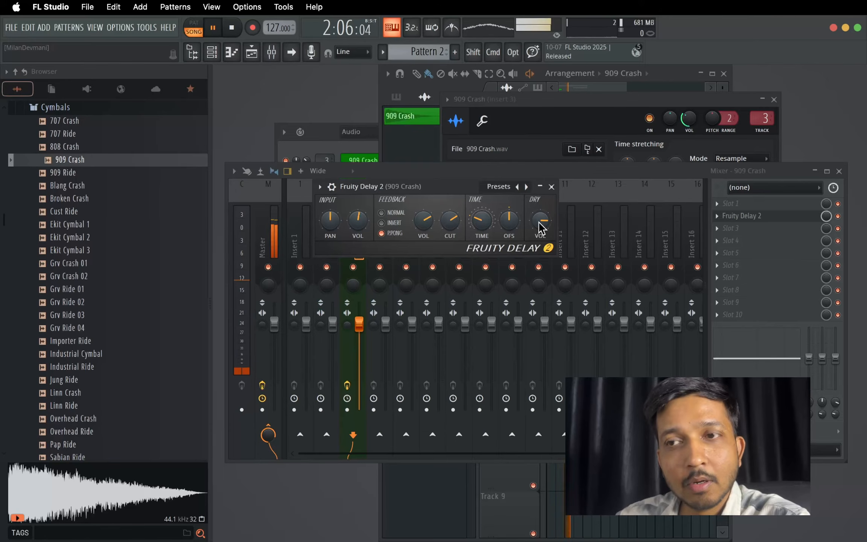
key(space)
Step: Compare the arrangement with Fruity Delay 2 bypassed on the 909 Crash mixer track and with it enabled again
click(838, 217)
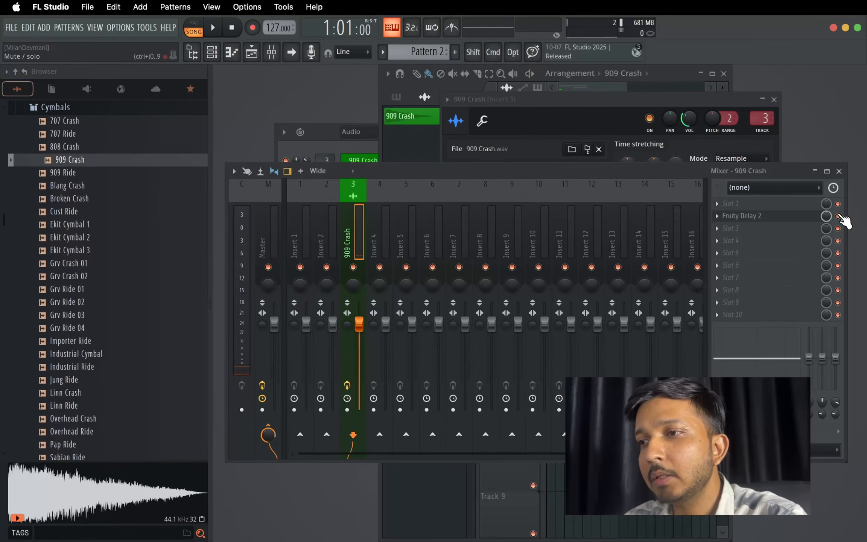
key(space)
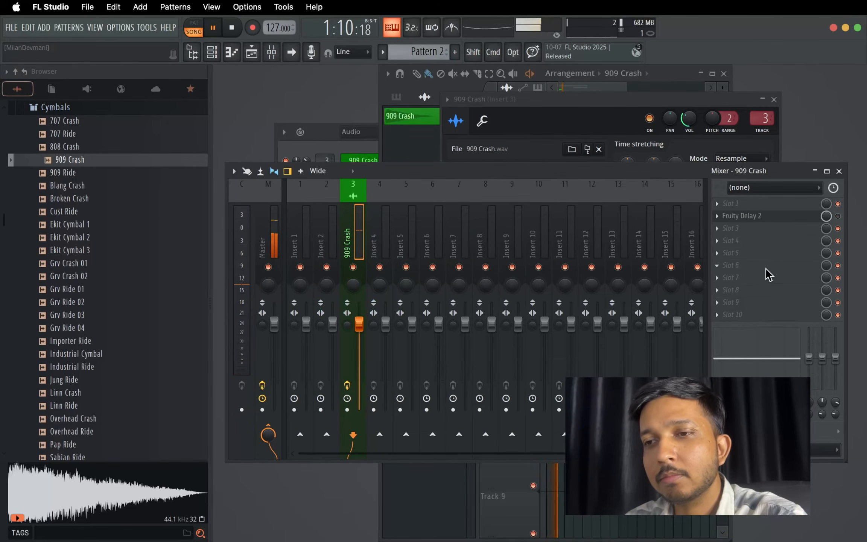
key(space)
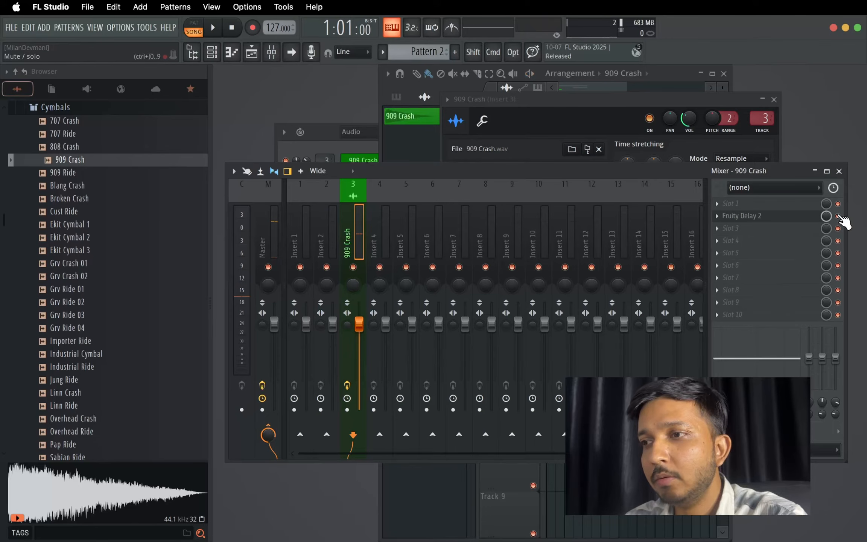
key(space)
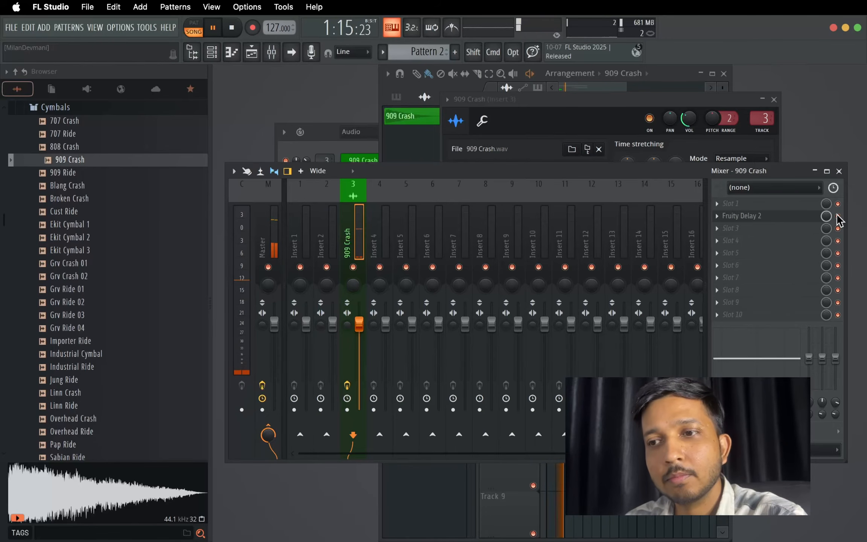
key(space)
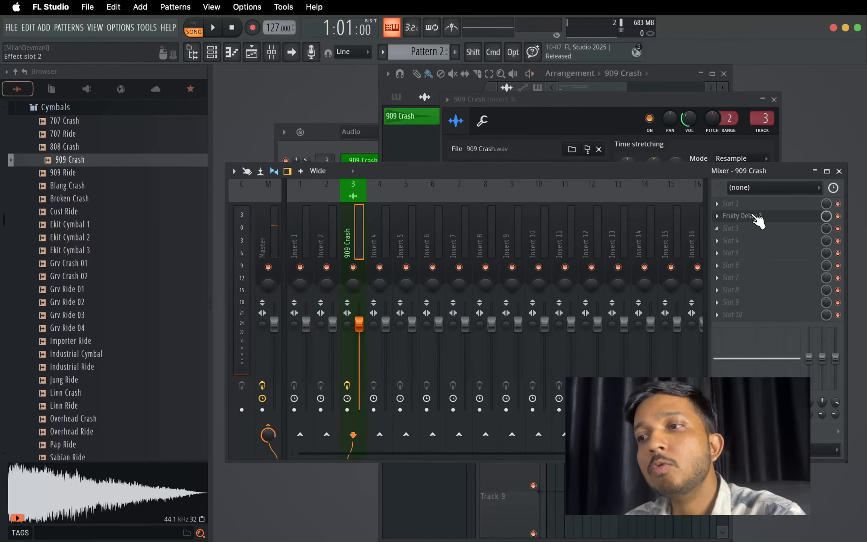
Step: Set Fruity Delay 2 to NORMAL feedback with a higher feedback level and a 92% cutoff, and audition the arrangement
click(757, 218)
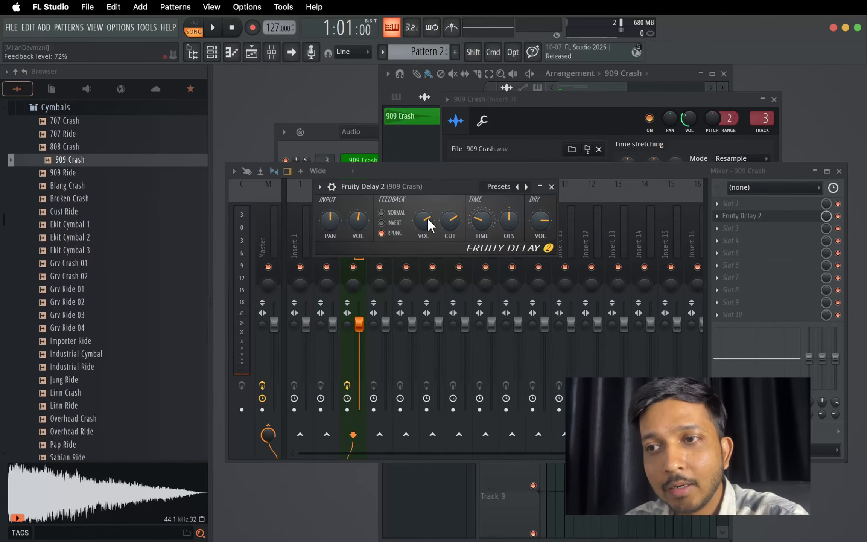
drag(428, 217, 430, 225)
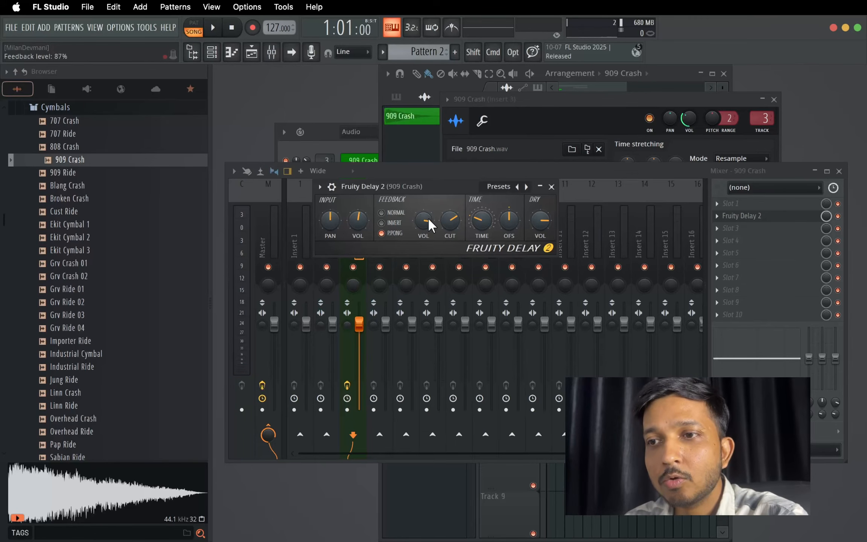
click(389, 211)
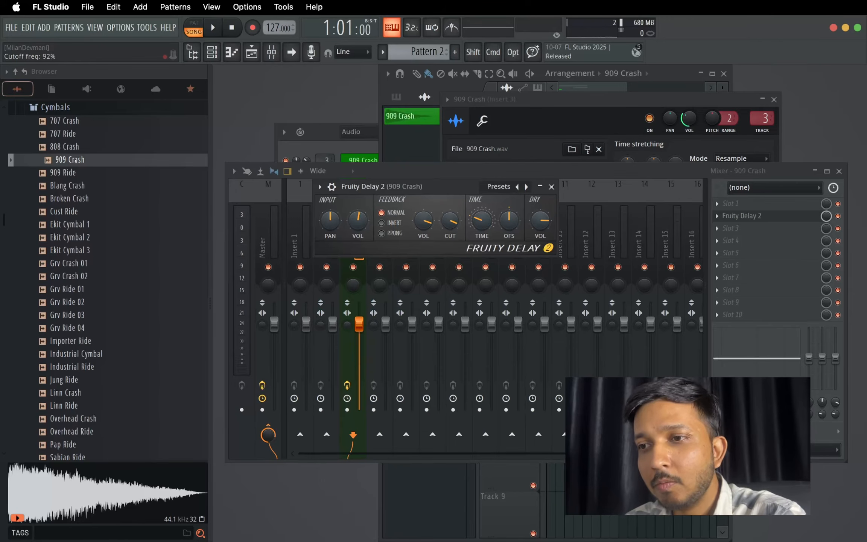
key(space)
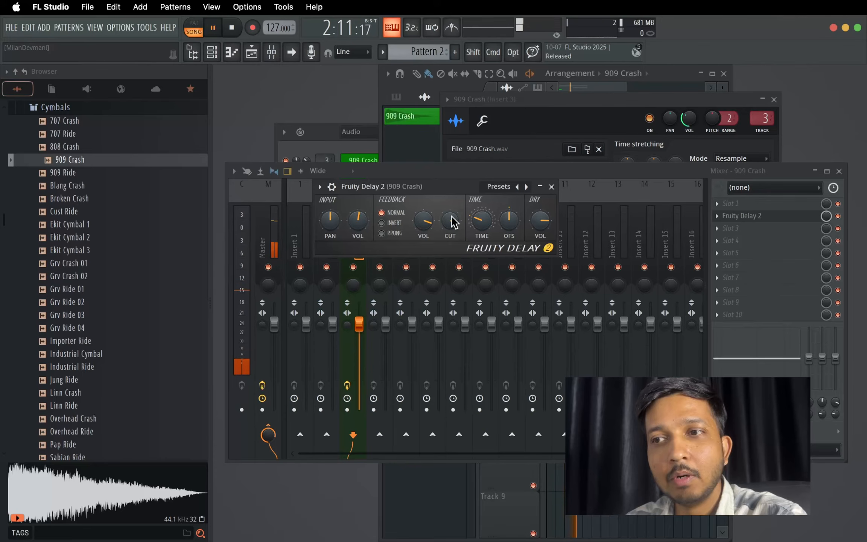
key(space)
Step: Lower Fruity Delay 2's cutoff, set its feedback level to 70%, and replay the arrangement
drag(452, 216, 452, 220)
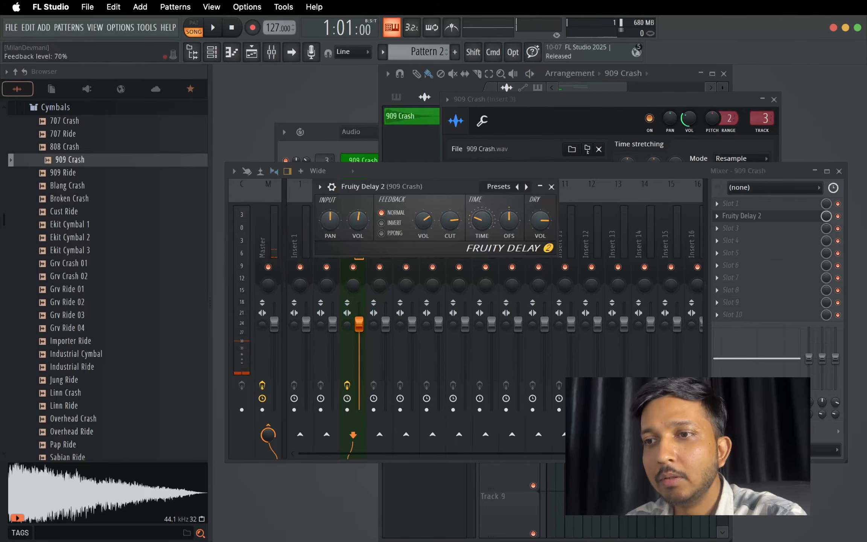
key(space)
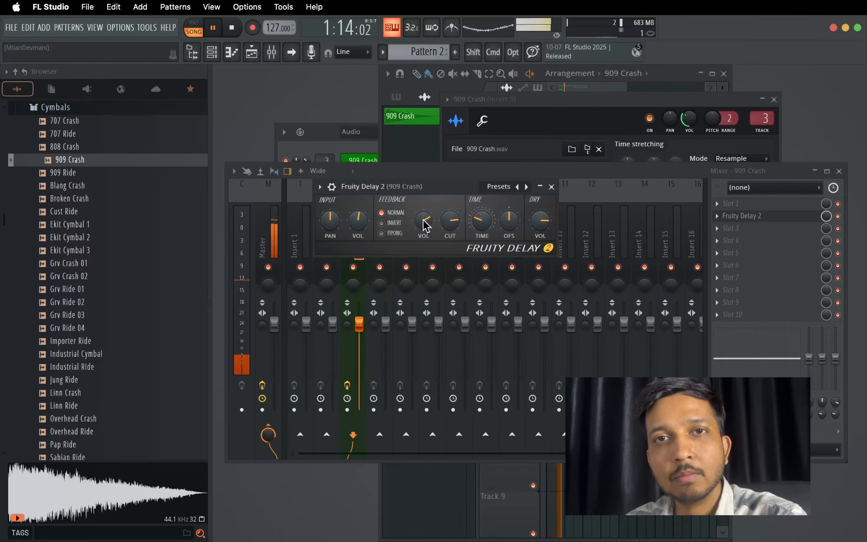
key(space)
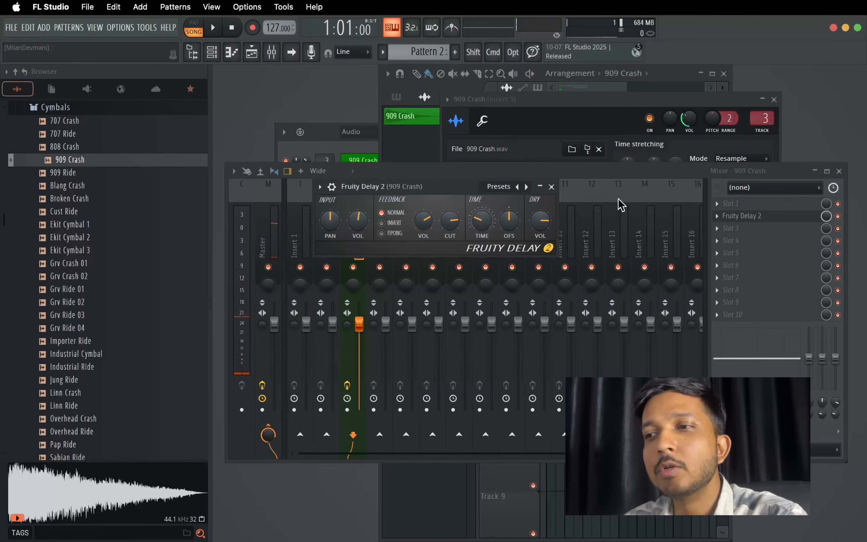
Step: Browse the effect plugins available for slot 4 of the 909 Crash mixer track without loading any
click(719, 241)
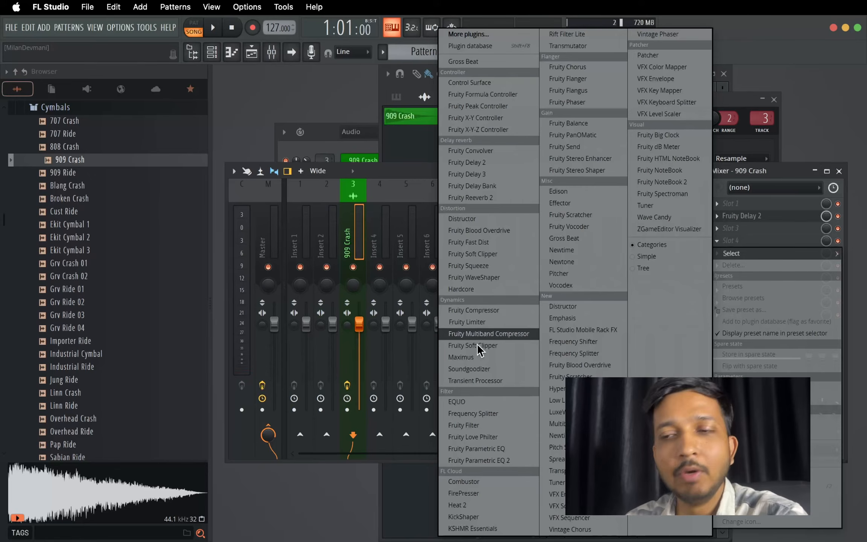
click(415, 494)
click(415, 494)
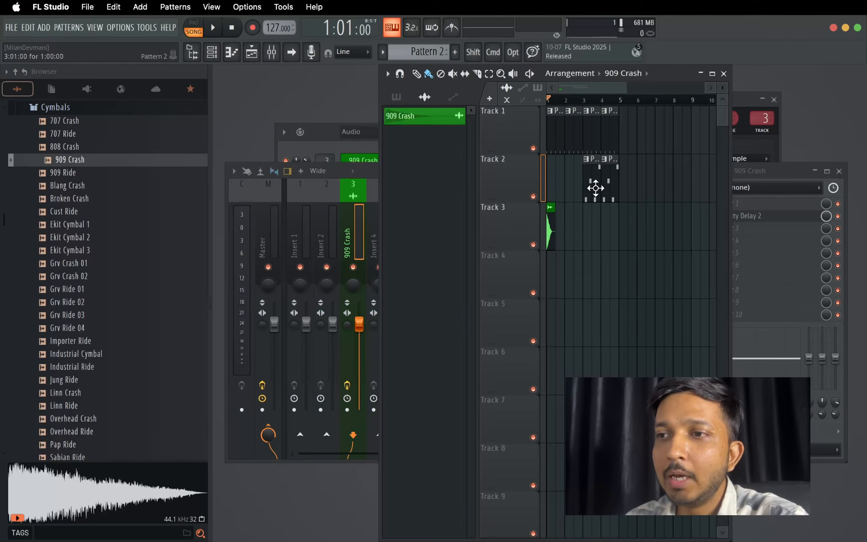
Step: Check the notes of the first Pattern 2 clip, and select bars 3 and 4 in the playlist for looped playback
double_click(595, 188)
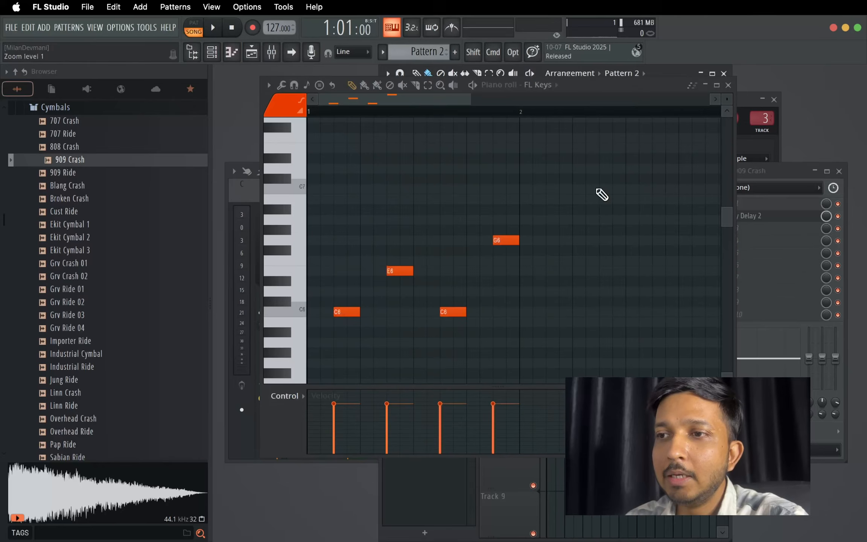
click(728, 85)
click(602, 100)
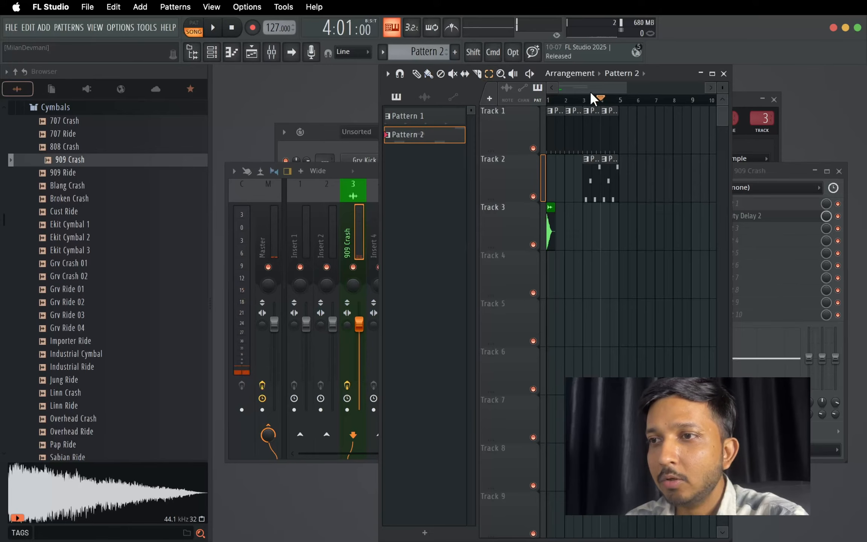
drag(584, 98, 619, 98)
key(space)
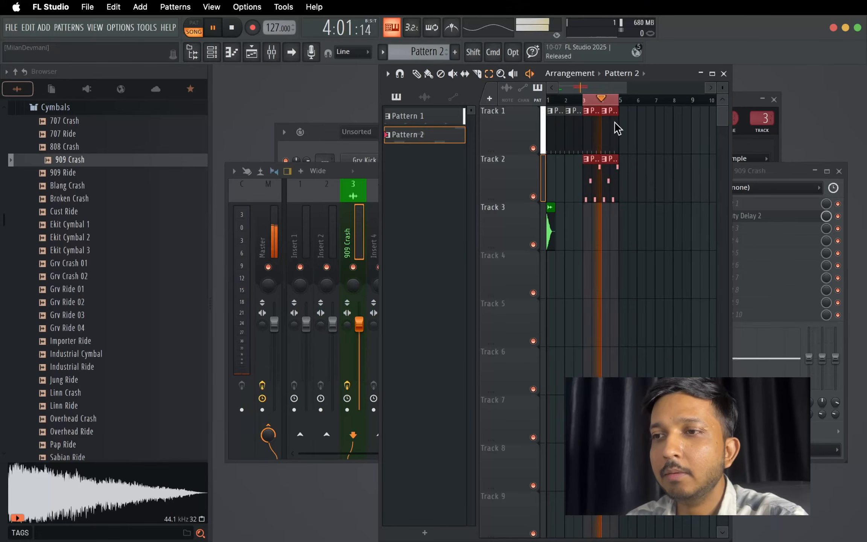
key(space)
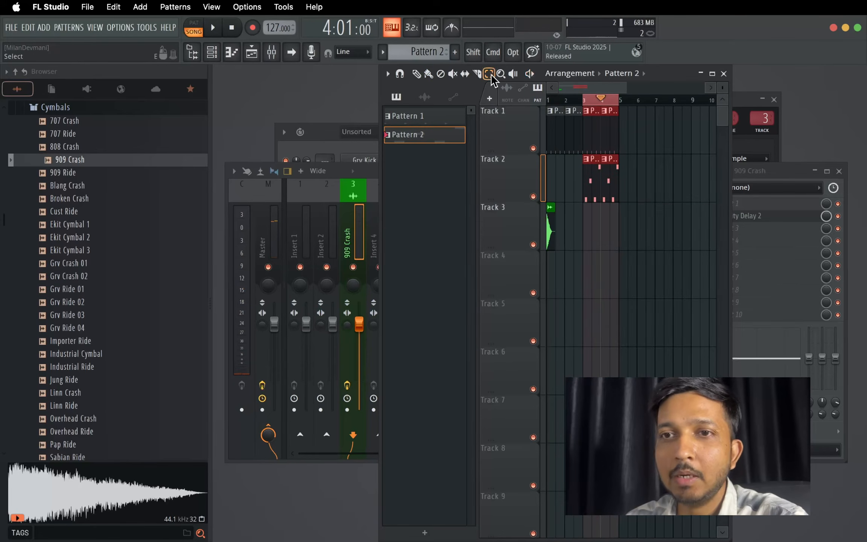
Step: Replay the selected bars 3 and 4, and switch the playlist to the Draw tool
click(490, 73)
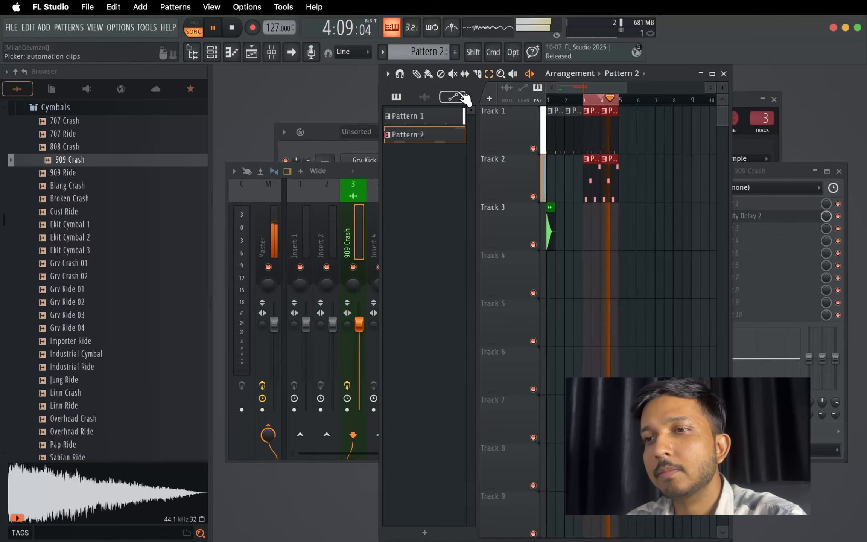
key(space)
click(417, 74)
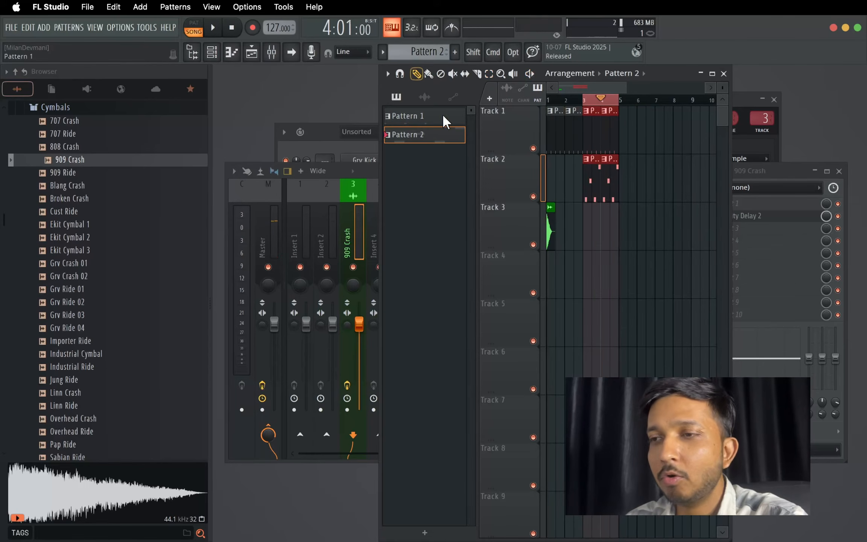
key(space)
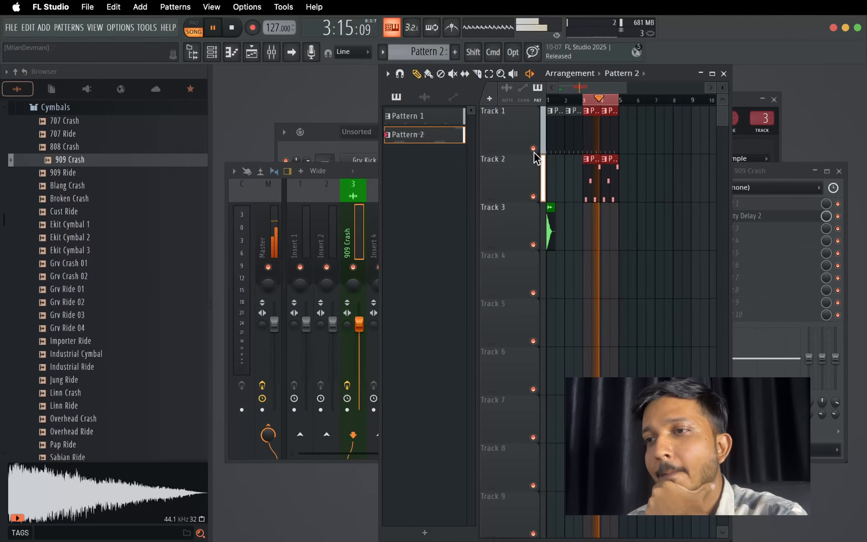
key(space)
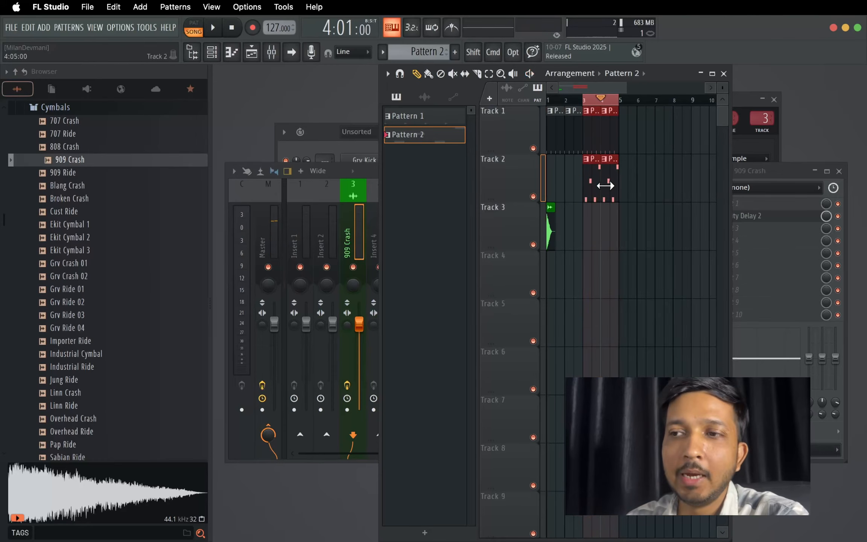
Step: Examine the FL Keys notes of the second Pattern 2 clip on Track 2 in the piano roll
double_click(605, 186)
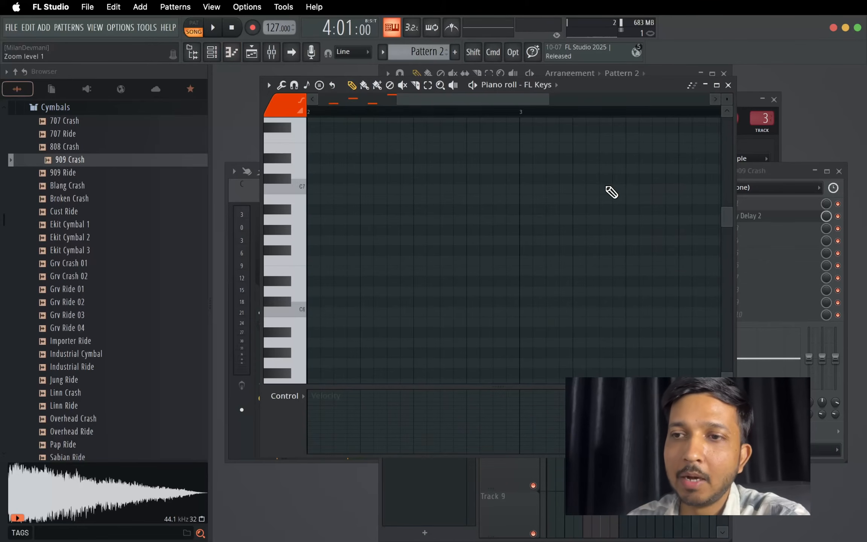
scroll(517, 181, up, 3)
scroll(517, 181, up, 1)
scroll(517, 181, left, 2)
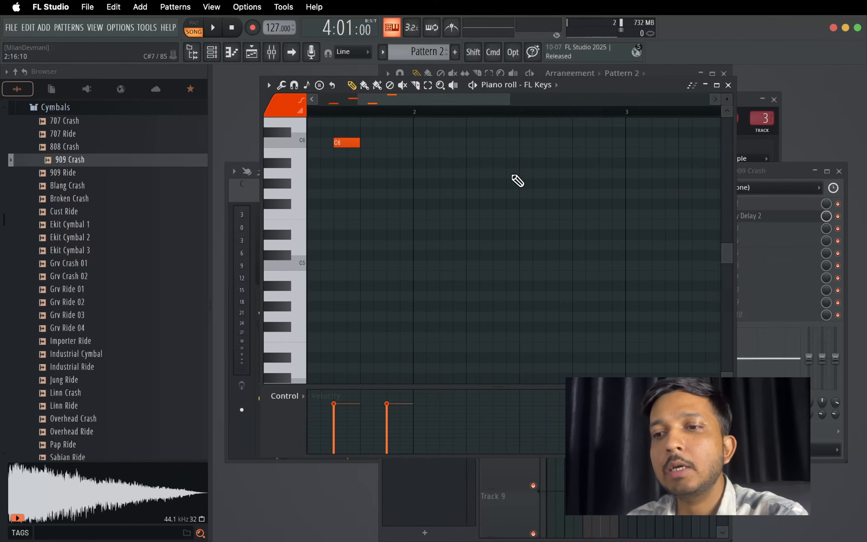
click(729, 86)
Step: Close the playlist, mixer, 909 Crash channel settings, Fruity Delay 2 and channel rack windows
click(723, 73)
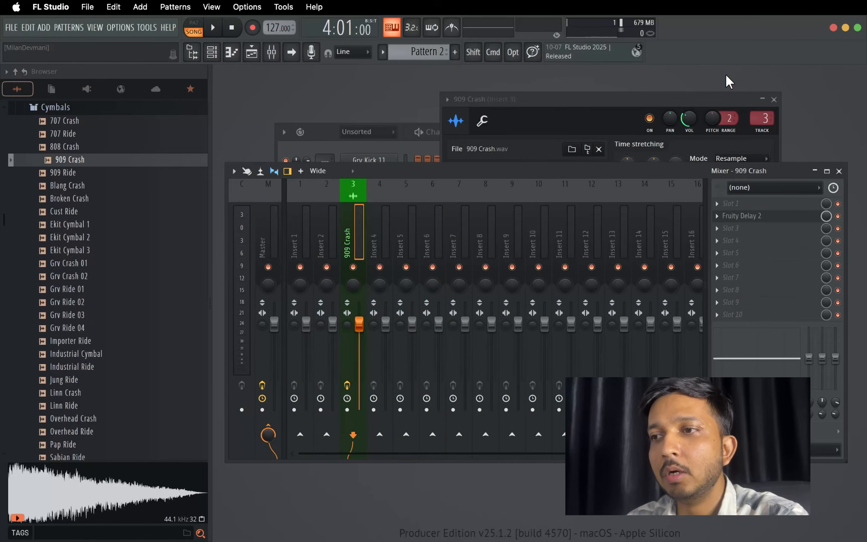
click(839, 171)
click(773, 99)
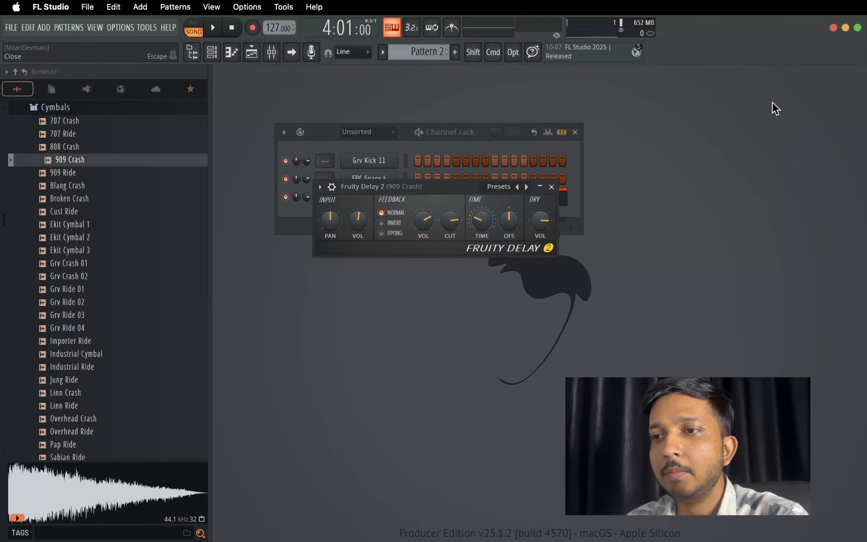
key(Escape)
click(575, 132)
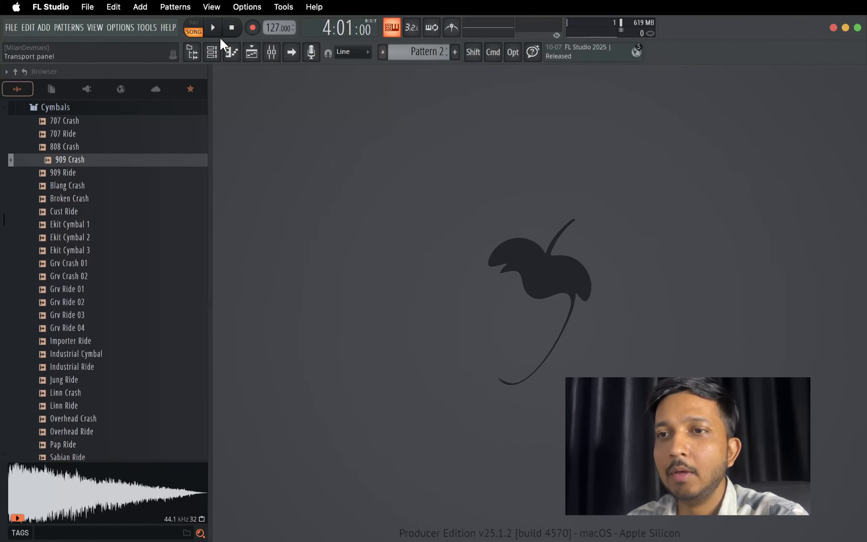
Step: Reopen the channel rack and replace the FL Keys instrument with FLEX
click(212, 52)
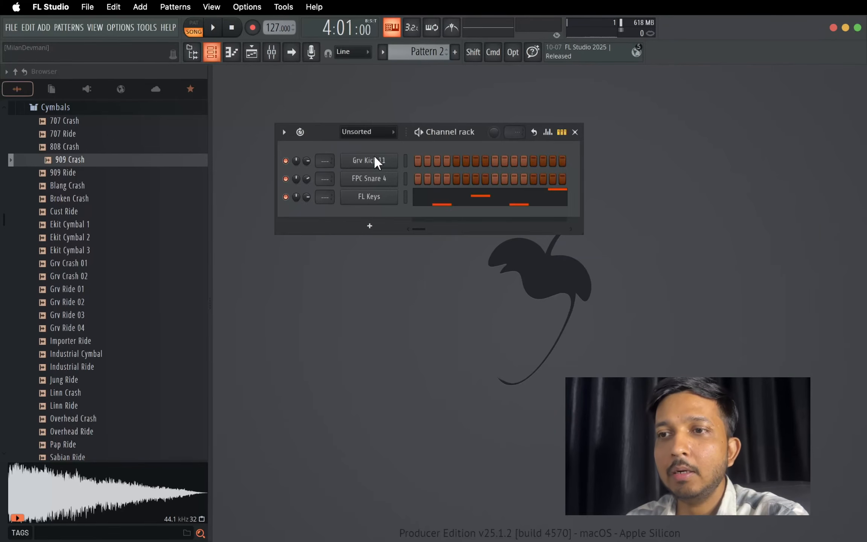
right_click(395, 197)
mouse_move(455, 312)
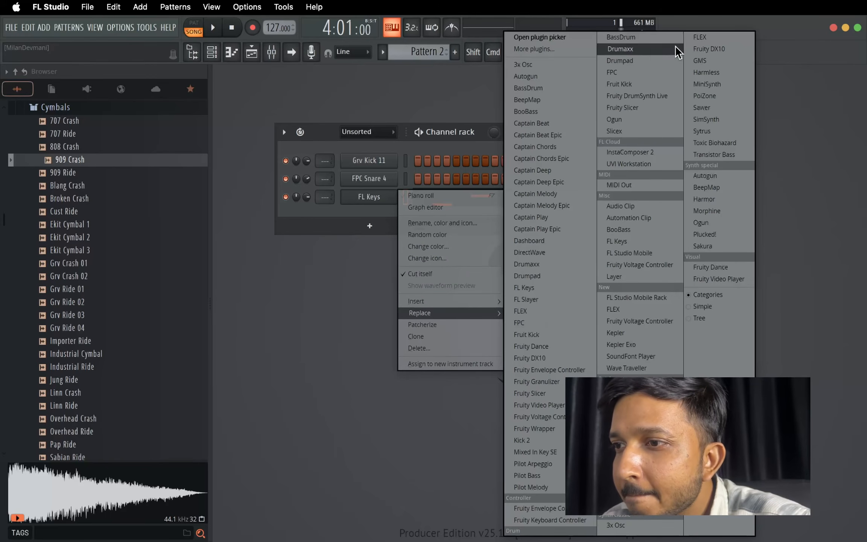
click(635, 311)
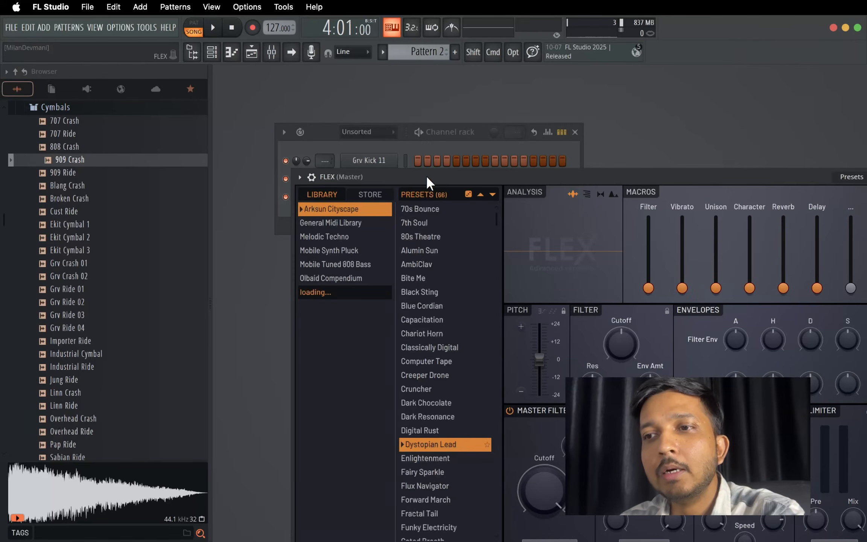
Step: Reposition the FLEX window, show the preset tags, and filter the Arksun Cityscape presets to the Bass type
drag(426, 174, 355, 92)
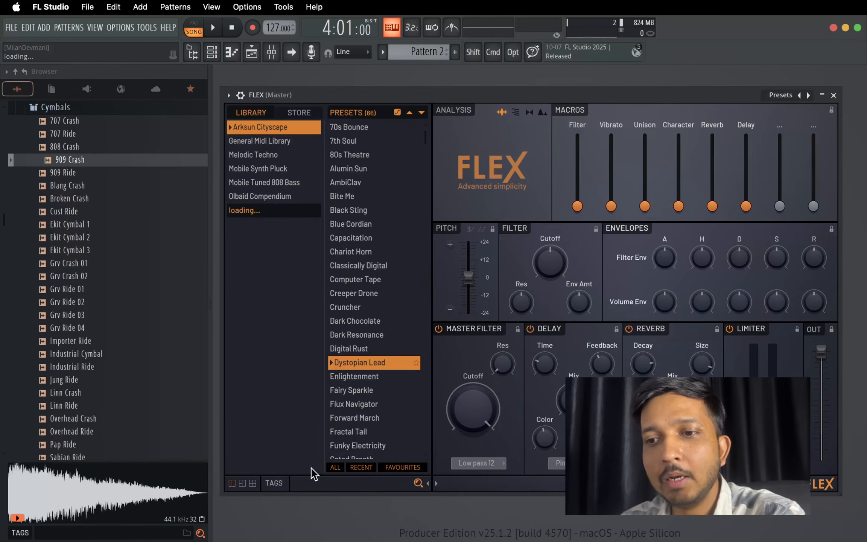
click(274, 483)
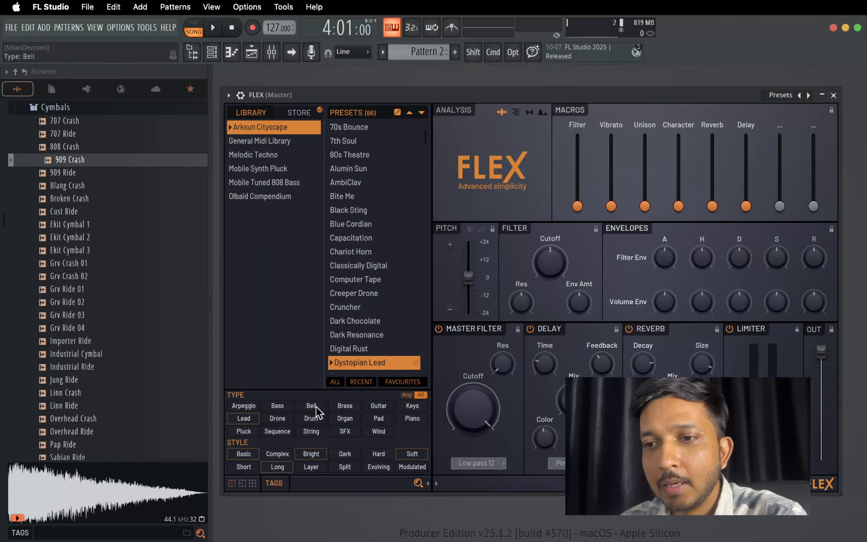
click(286, 406)
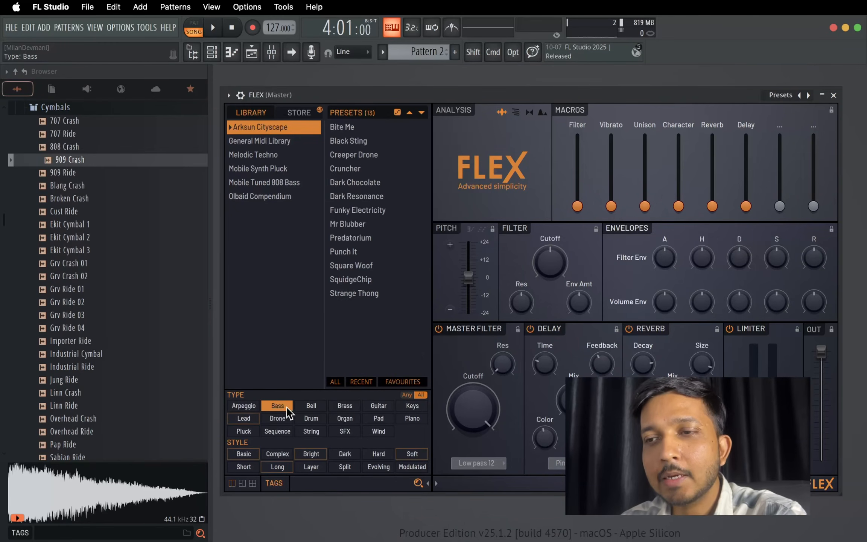
Step: Audition the Creeper Drone, Dark Chocolate and Funky Electricity bass presets, load Dark Chocolate, and close FLEX
click(358, 150)
click(360, 168)
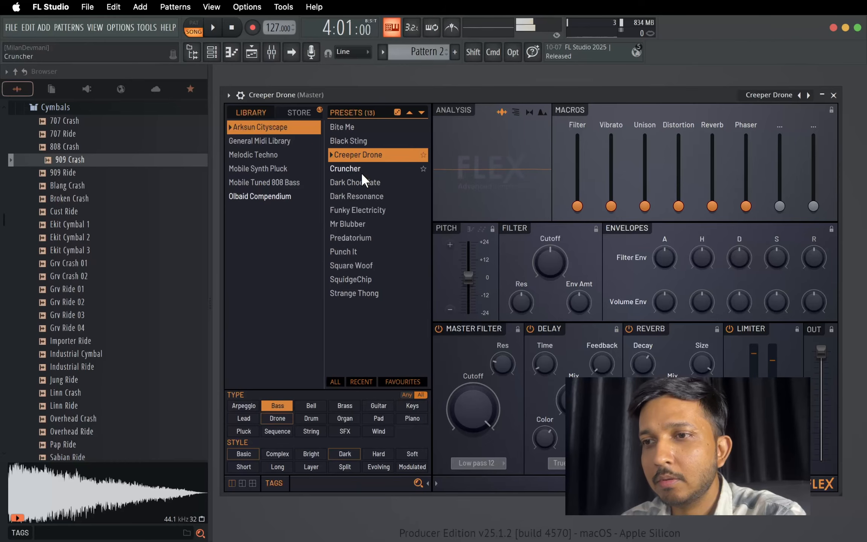
click(363, 180)
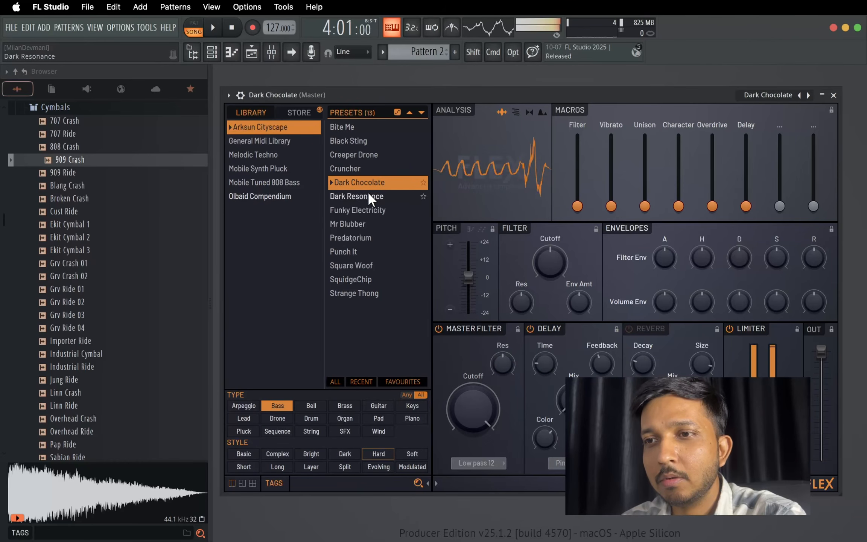
click(368, 194)
click(370, 208)
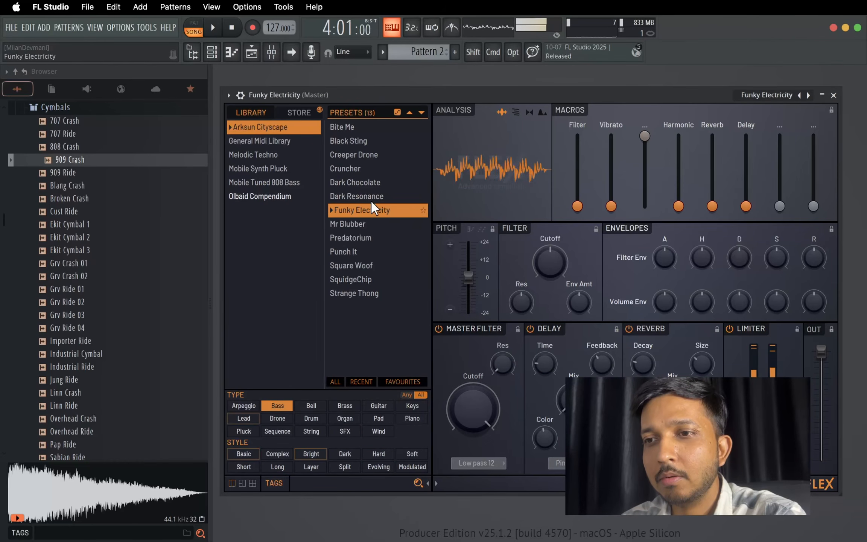
click(373, 182)
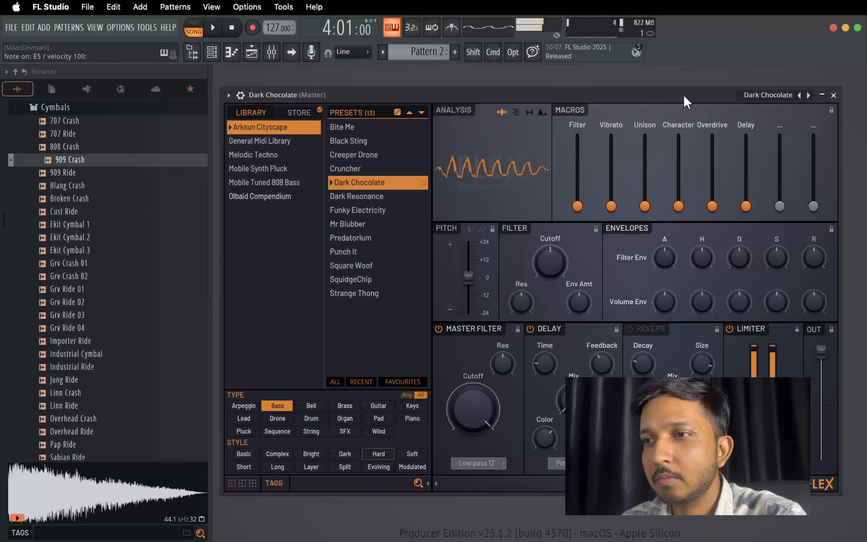
click(832, 95)
Step: Play briefly in song mode, and switch to pattern mode to listen to Pattern 2 with Dark Chocolate
key(space)
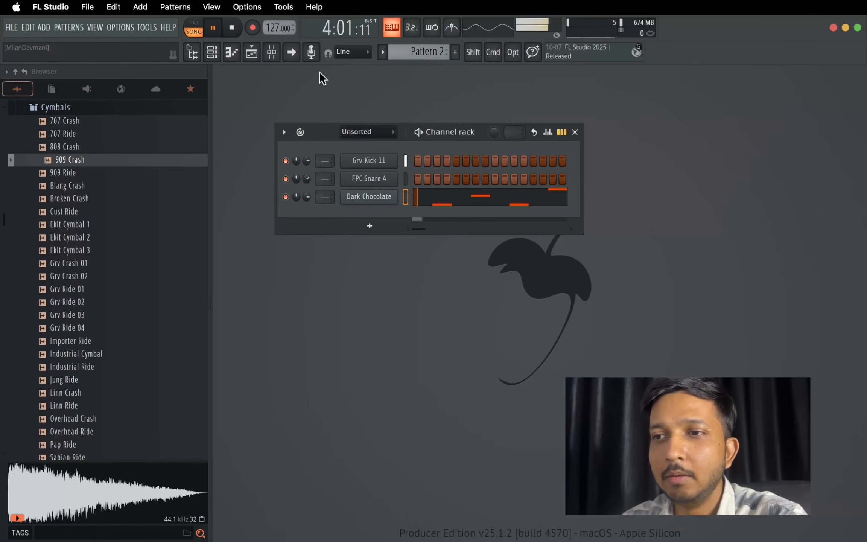
key(space)
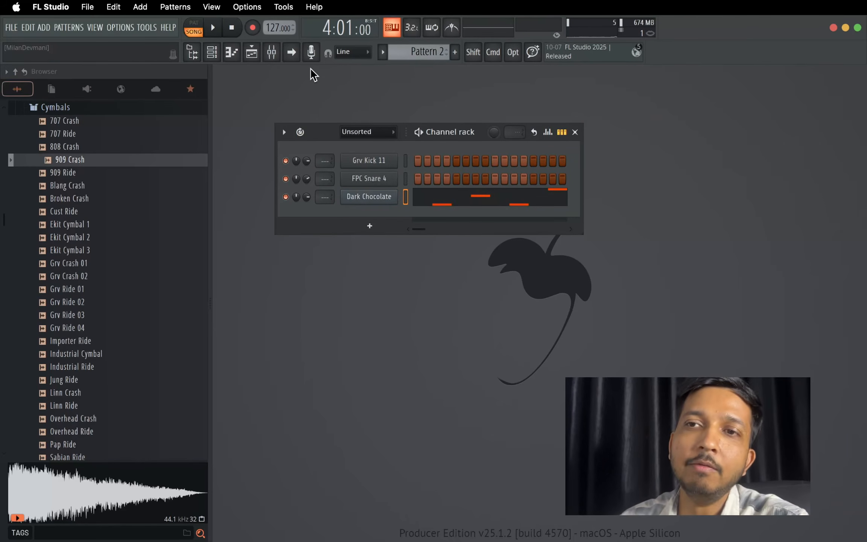
click(196, 23)
key(space)
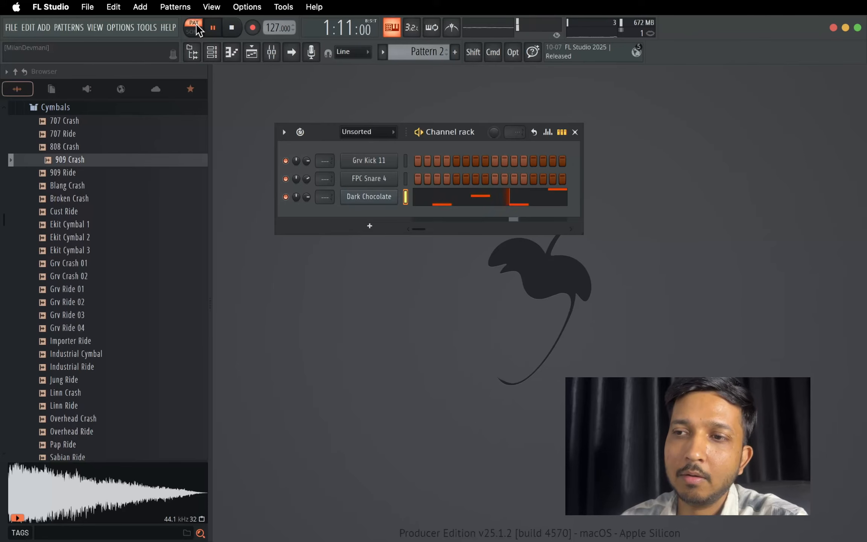
key(space)
Step: Open the Dark Chocolate piano roll and transpose all notes down one octave to C5, E5, C5 and G5
click(449, 200)
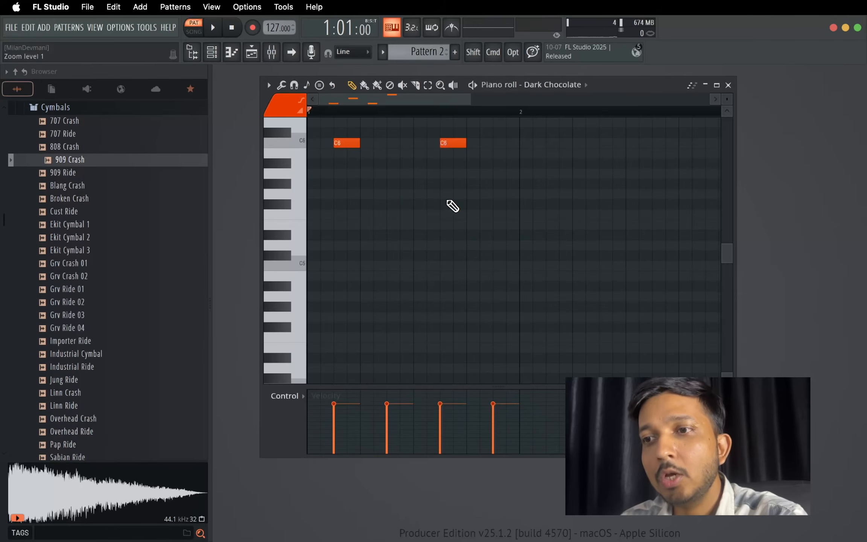
scroll(453, 206, up, 3)
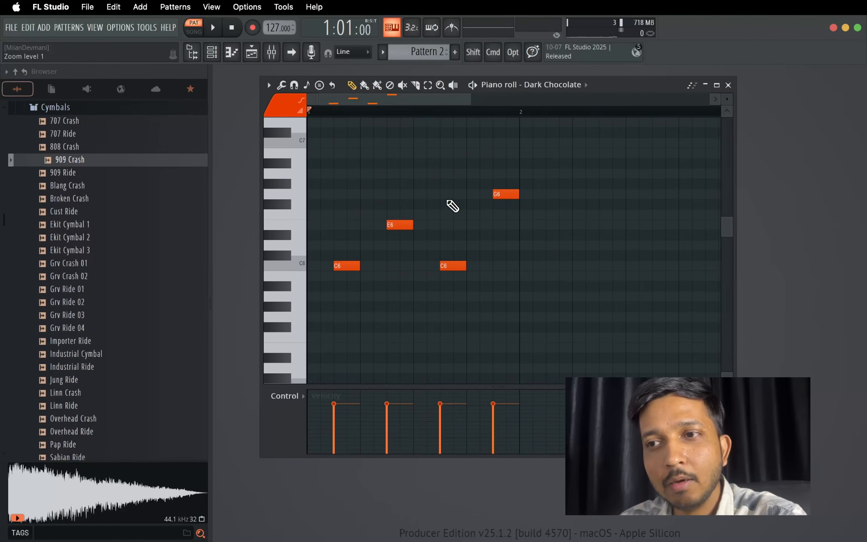
key(super+a)
scroll(410, 240, down, 3)
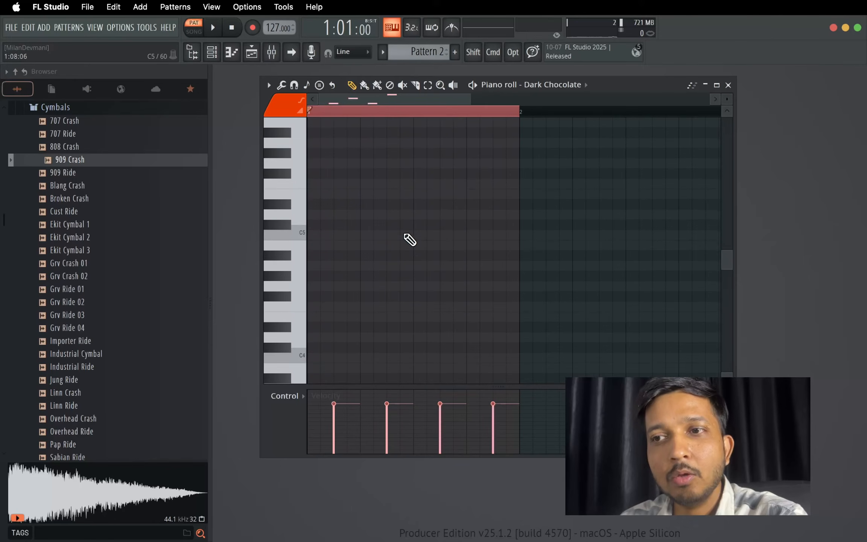
scroll(410, 239, up, 3)
scroll(410, 240, down, 2)
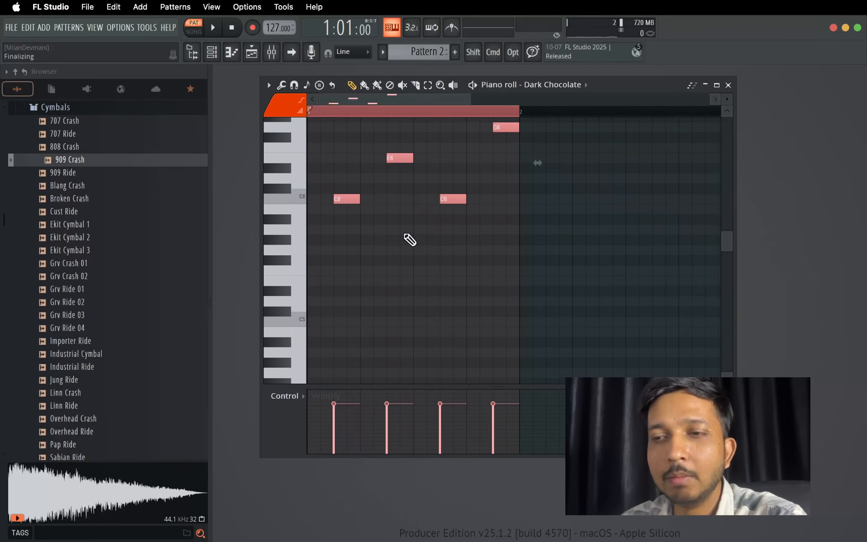
key(super)
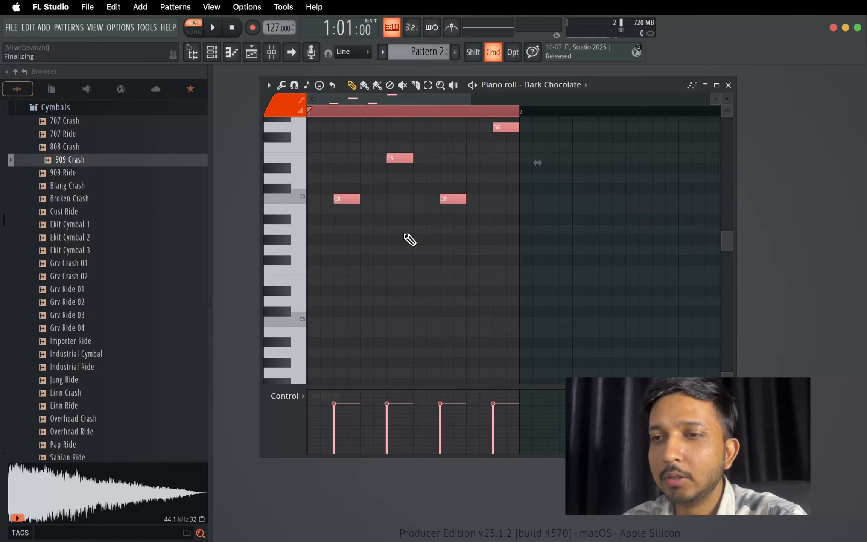
key(super+Down)
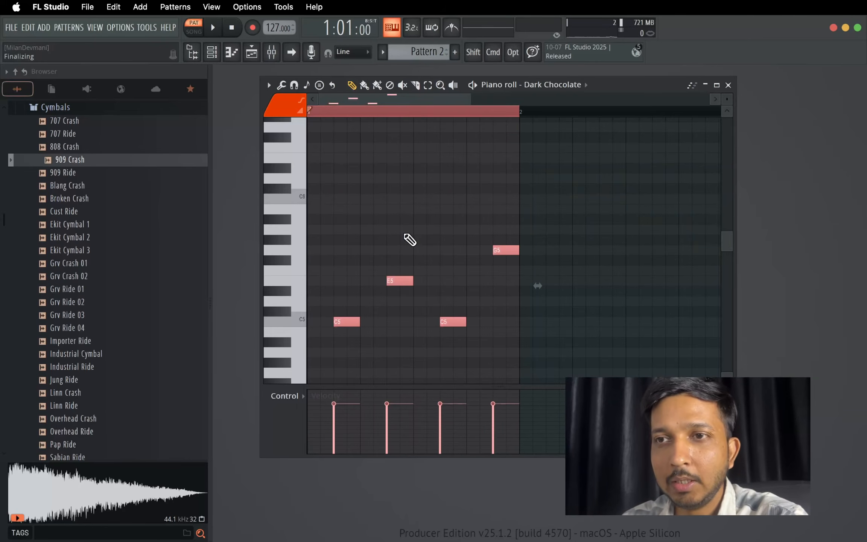
Step: Lower all selected notes another octave to C4, E4, C4 and G4 while the pattern plays
key(space)
key(super+Down)
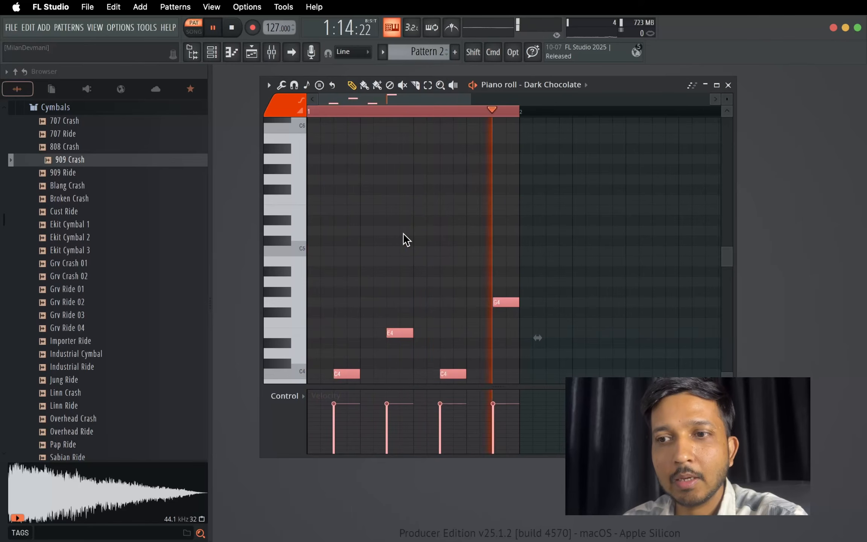
scroll(386, 254, down, 5)
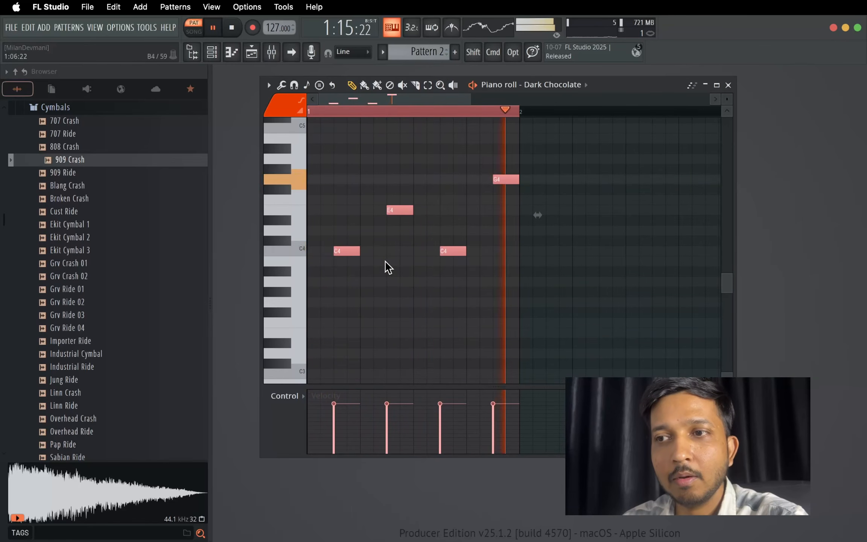
key(space)
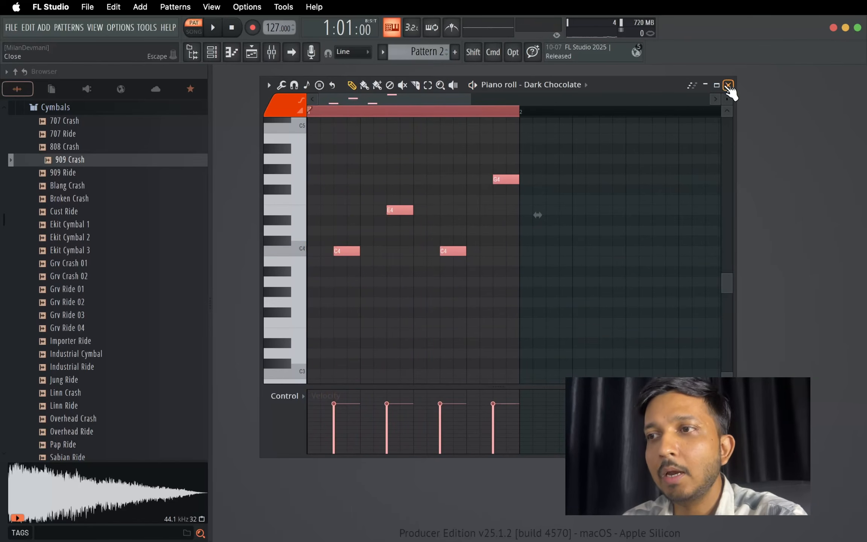
Step: Close the piano roll, switch to song mode, and play the selected bars 3 and 4 in the playlist
click(729, 85)
click(201, 33)
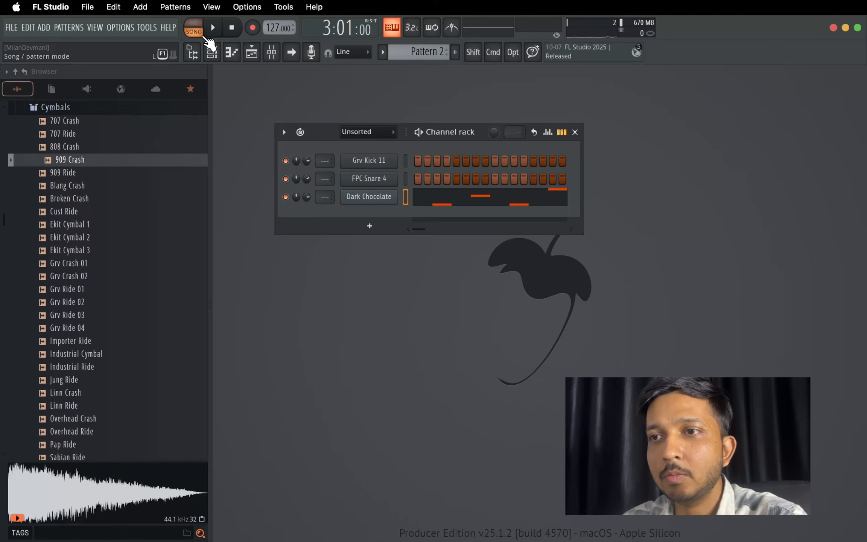
click(252, 51)
key(space)
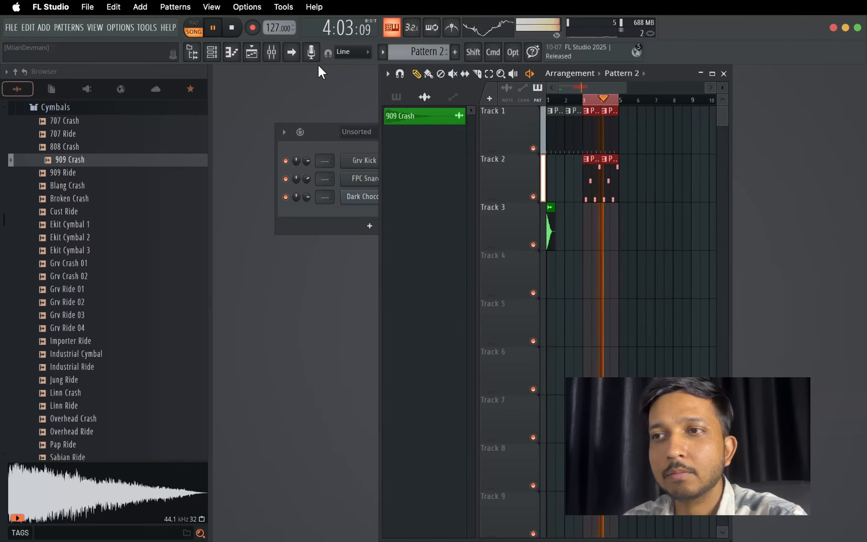
click(353, 211)
key(space)
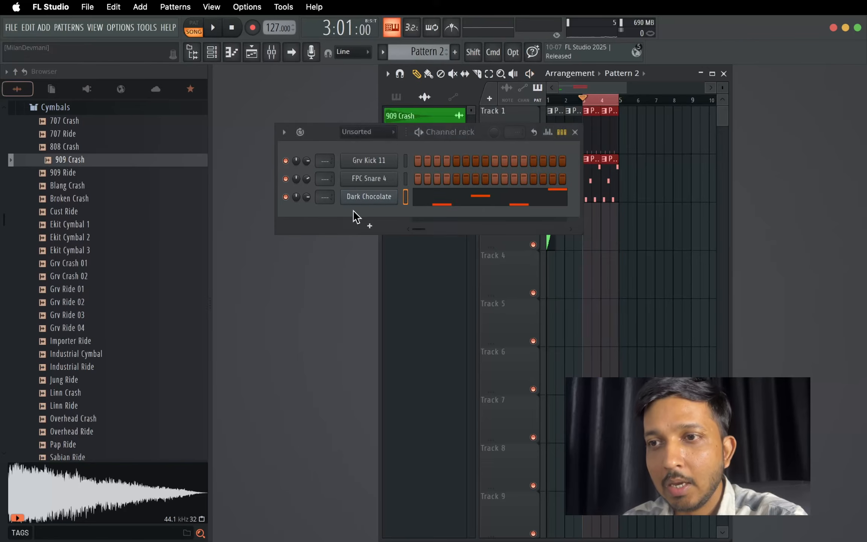
Step: Open Dark Chocolate in FLEX and, during playback, raise the Filter macro slightly and Overdrive to about a third
click(367, 197)
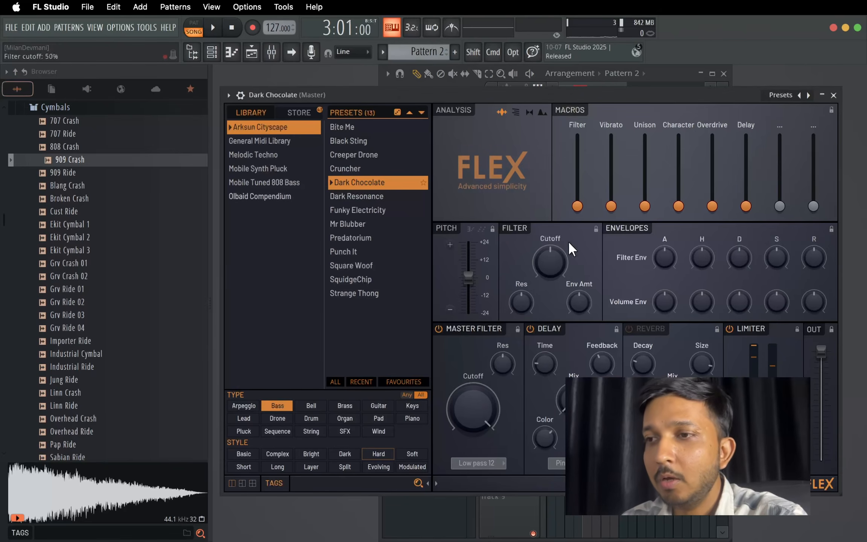
key(space)
drag(577, 207, 611, 206)
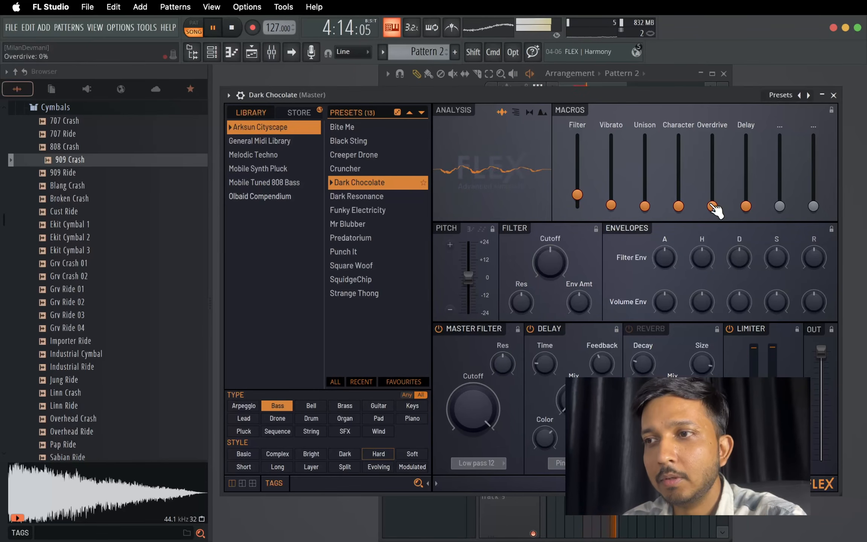
drag(712, 206, 713, 184)
key(space)
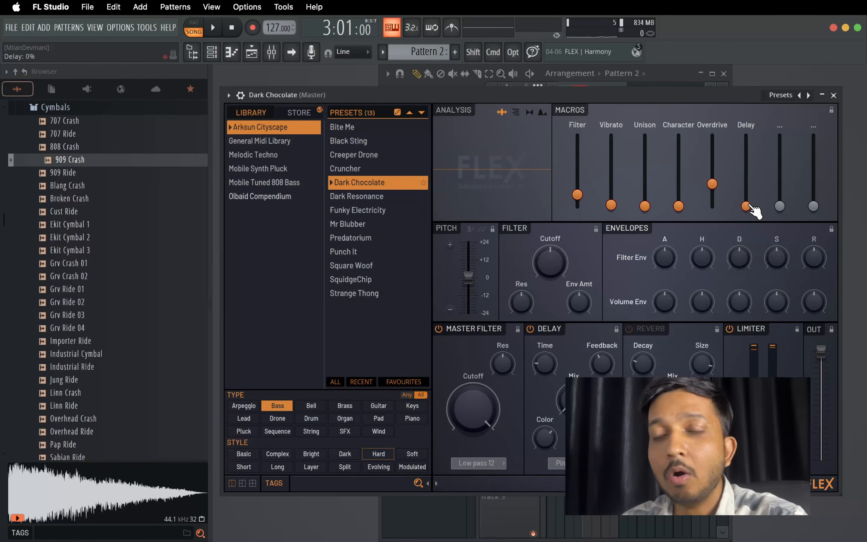
Step: Try the Delay macro around 52% during playback, and settle it at a little over a third
key(space)
drag(746, 206, 746, 169)
key(space)
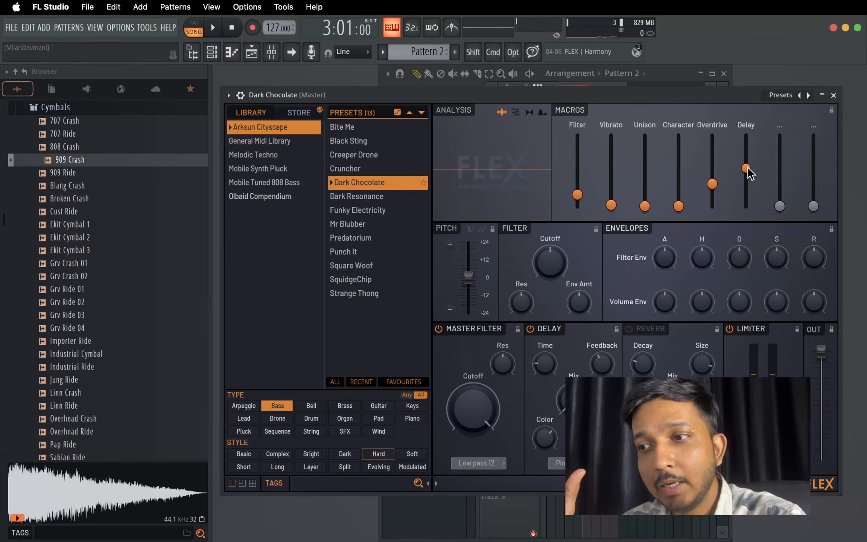
drag(747, 169, 747, 170)
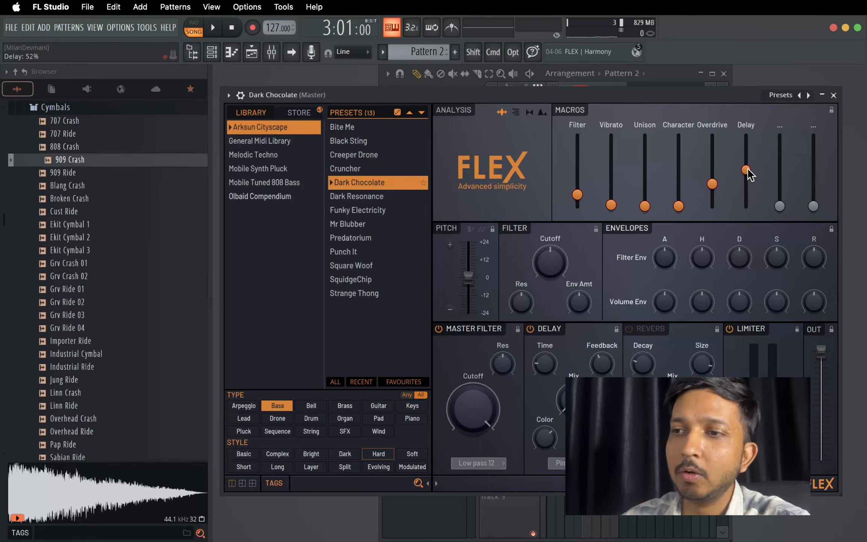
key(space)
drag(747, 170, 747, 182)
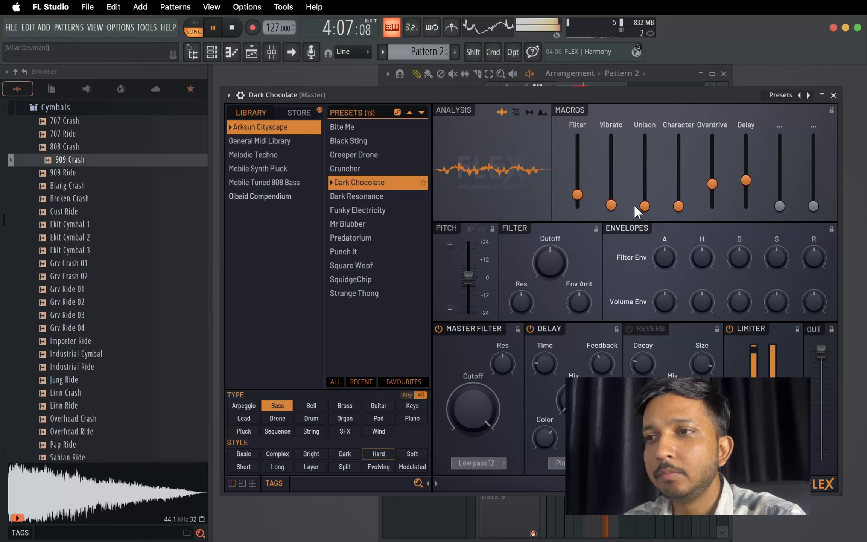
key(space)
Step: Close FLEX and reopen the Dark Chocolate piano roll with all its notes selected
click(834, 95)
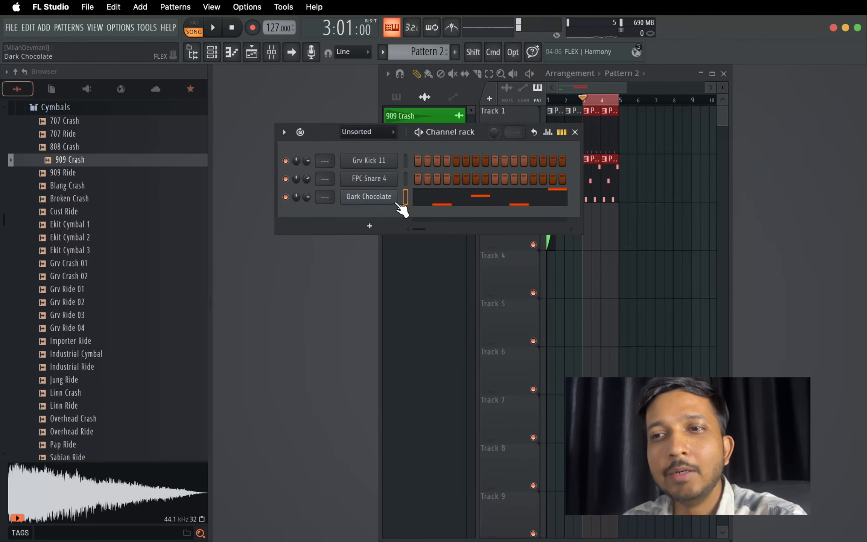
click(414, 203)
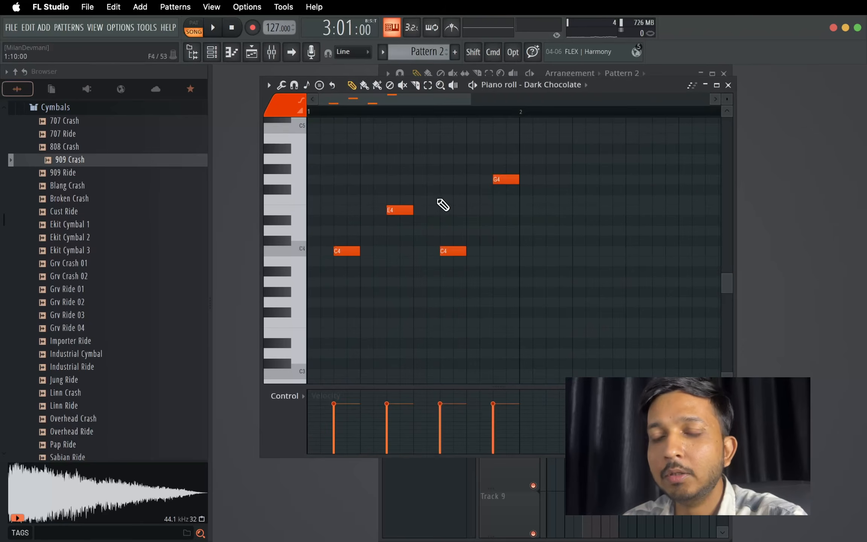
key(super+a)
Step: Try all the notes one octave lower during playback, and transpose them back up one octave
key(super+Down)
key(space)
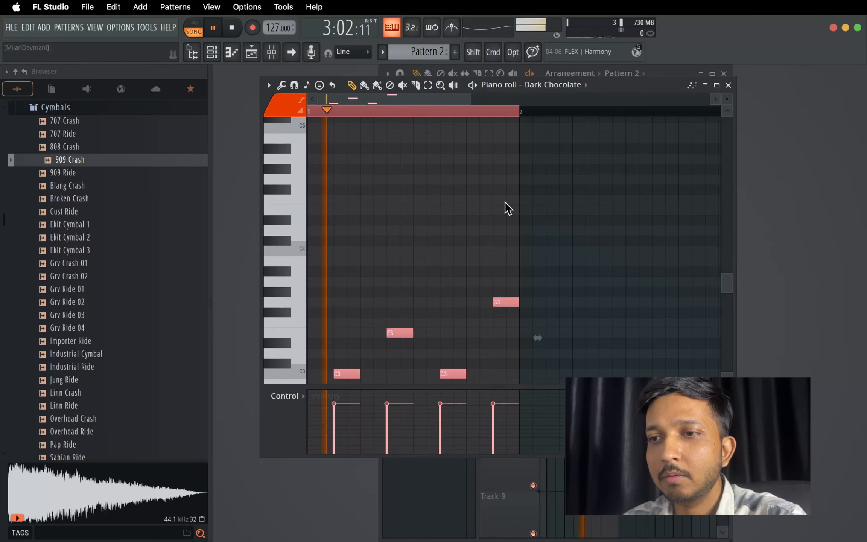
key(super+Up)
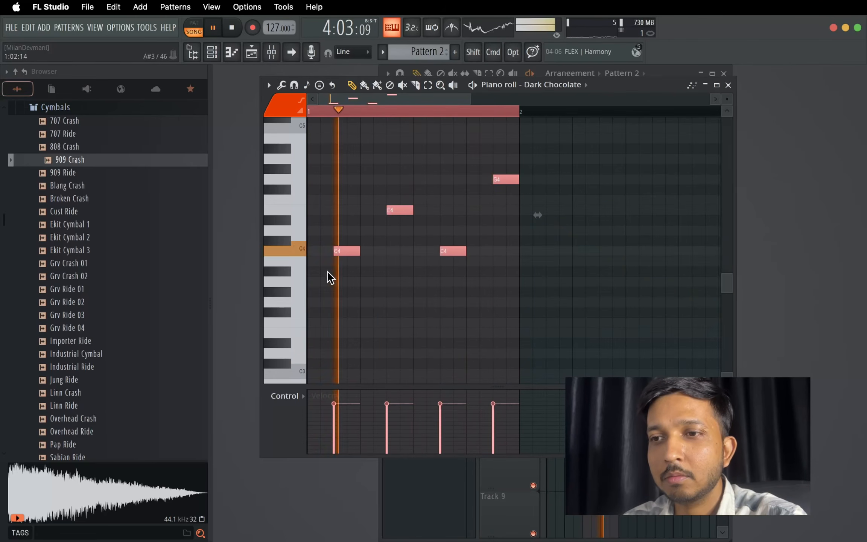
key(space)
Step: Shorten all the notes to one step each, and shift the first C4 note one step later
drag(359, 252, 348, 253)
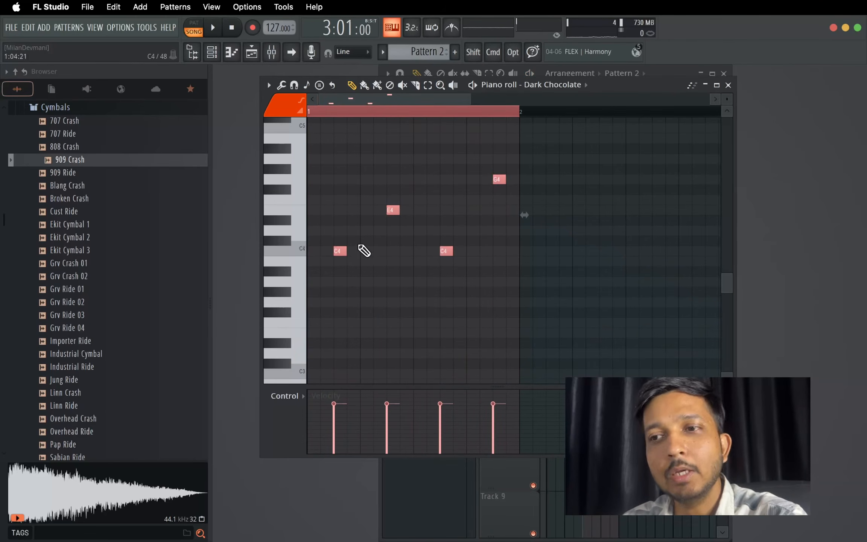
right_click(393, 210)
click(391, 210)
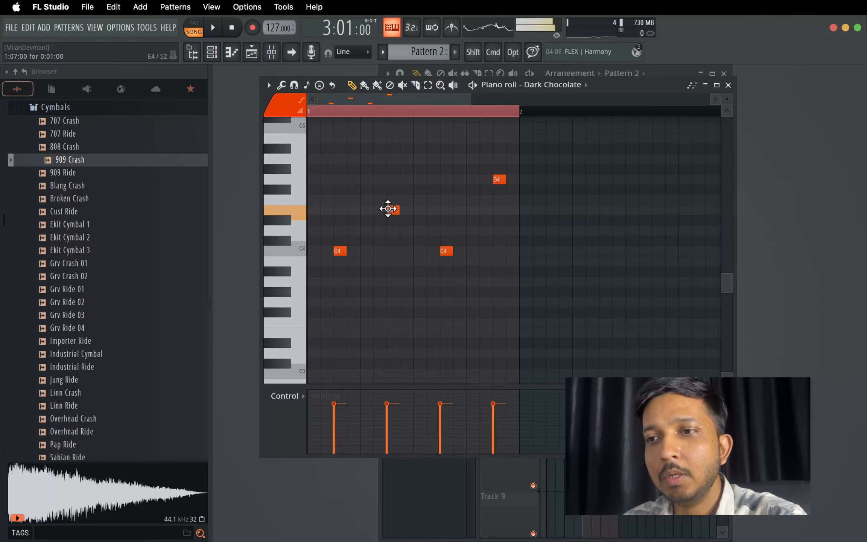
drag(339, 251, 352, 251)
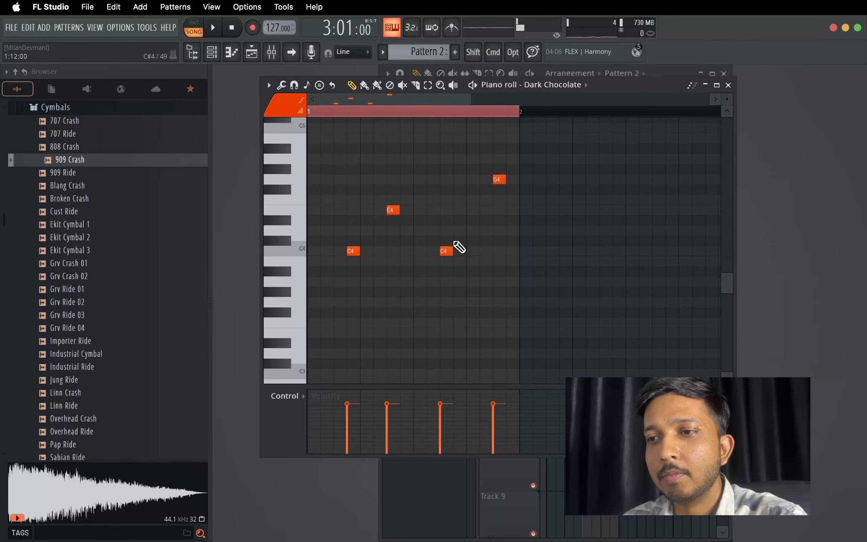
Step: Shift the second C4 note one step later, audition the change during playback, and close the Dark Chocolate piano roll
drag(445, 247, 457, 247)
key(space)
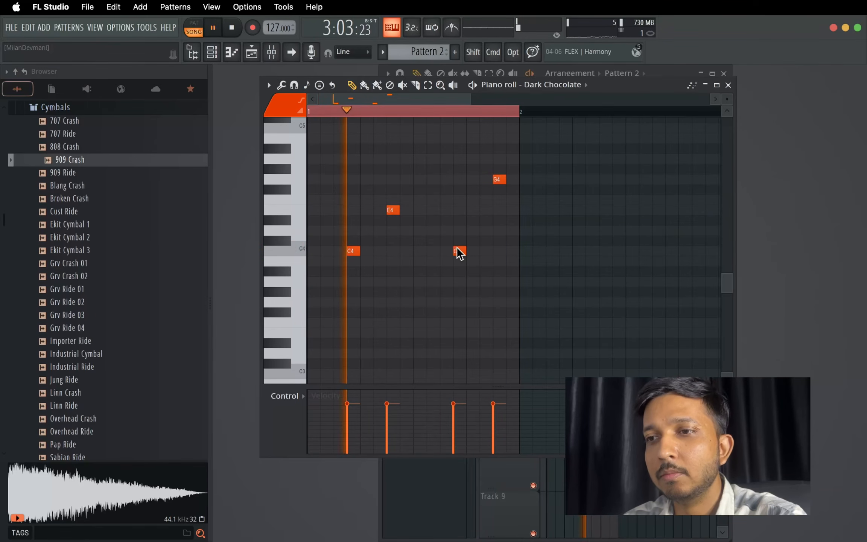
click(728, 85)
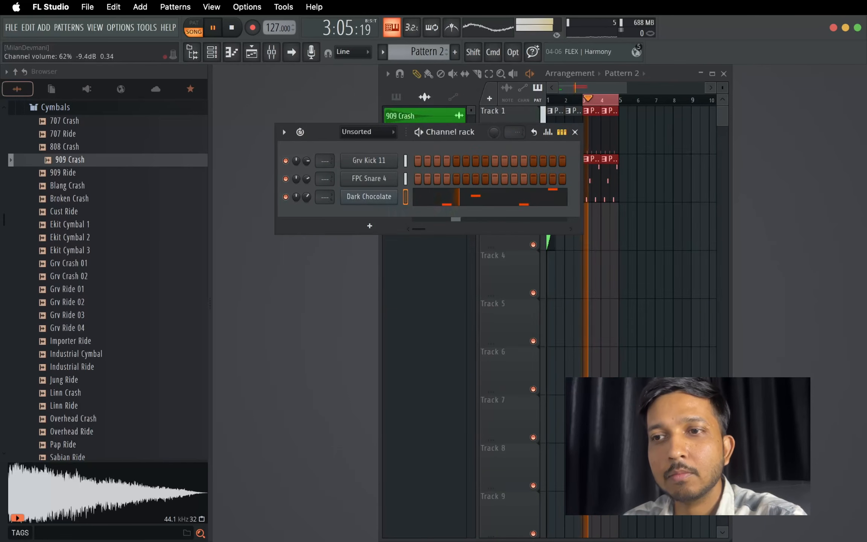
scroll(303, 196, down, 1)
key(space)
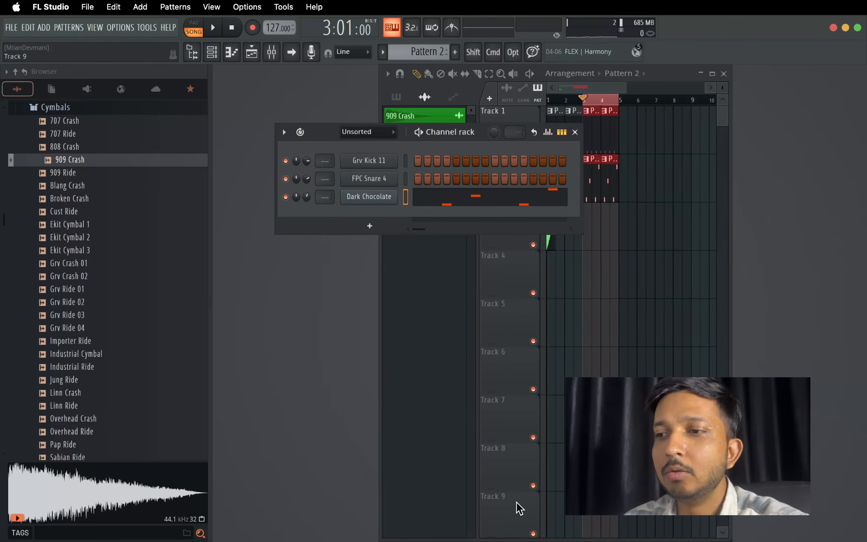
key(super+Tab)
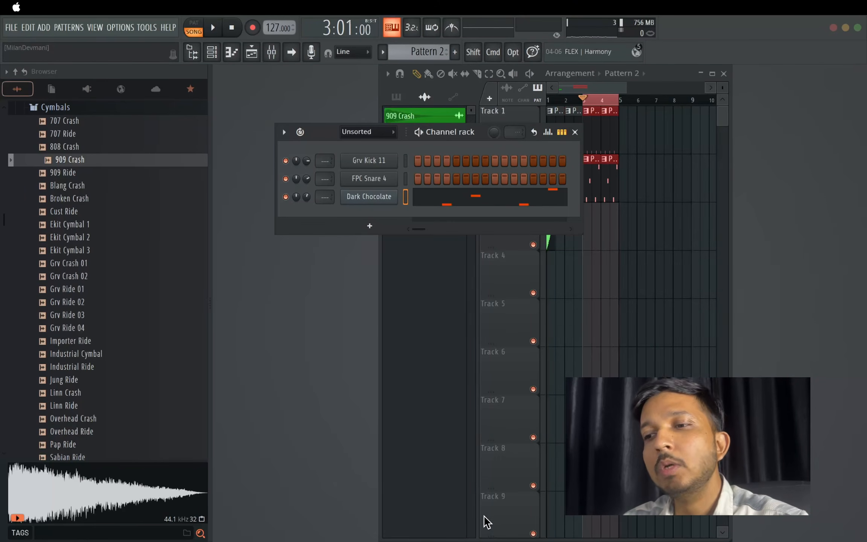
click(440, 500)
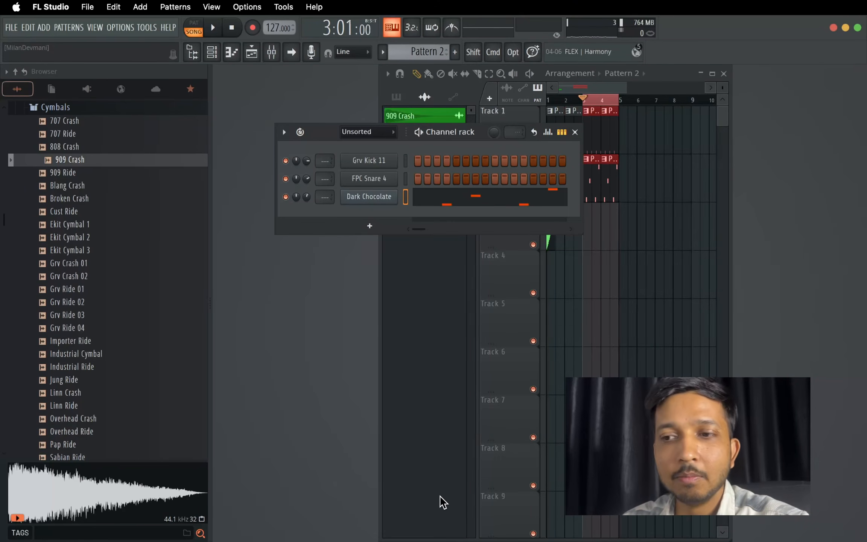
click(447, 356)
Step: Move the Channel rack and the playlist apart so the rack no longer covers the arrangement's clips
click(344, 142)
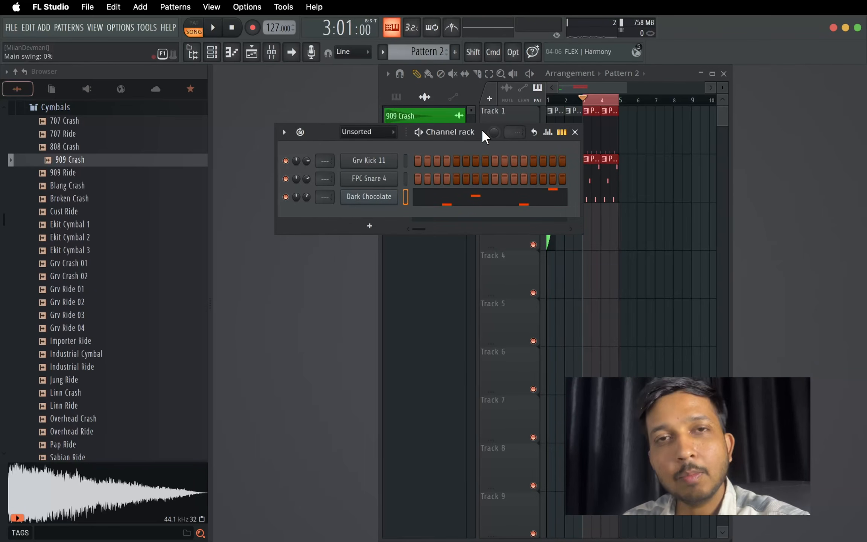
drag(481, 128, 455, 128)
click(680, 68)
drag(680, 68, 772, 62)
click(441, 145)
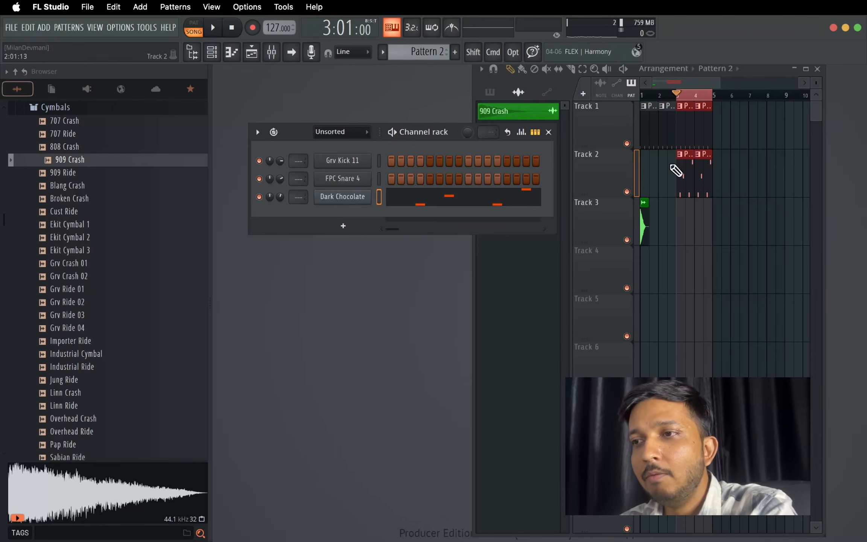
Step: Clear the playlist's time selection with the Select tool, and view the MP3 export settings for This is.mp3 without rendering
click(582, 69)
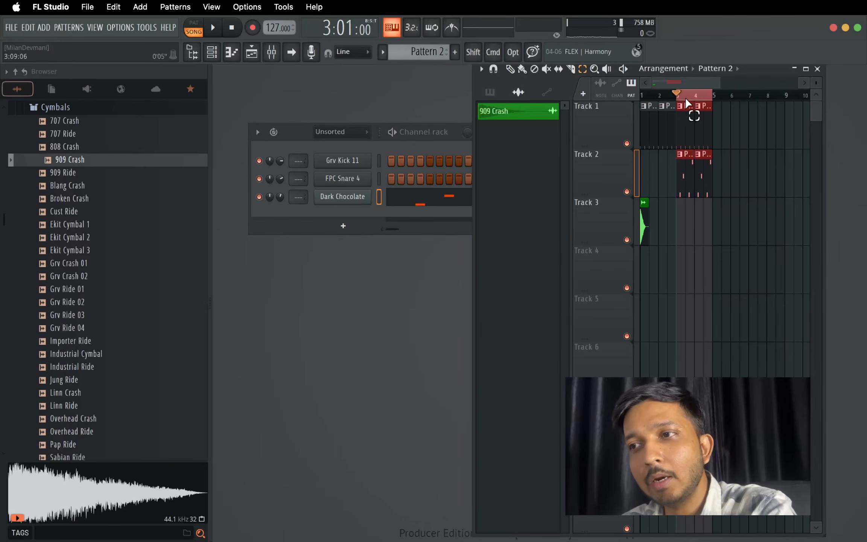
click(11, 27)
mouse_move(63, 156)
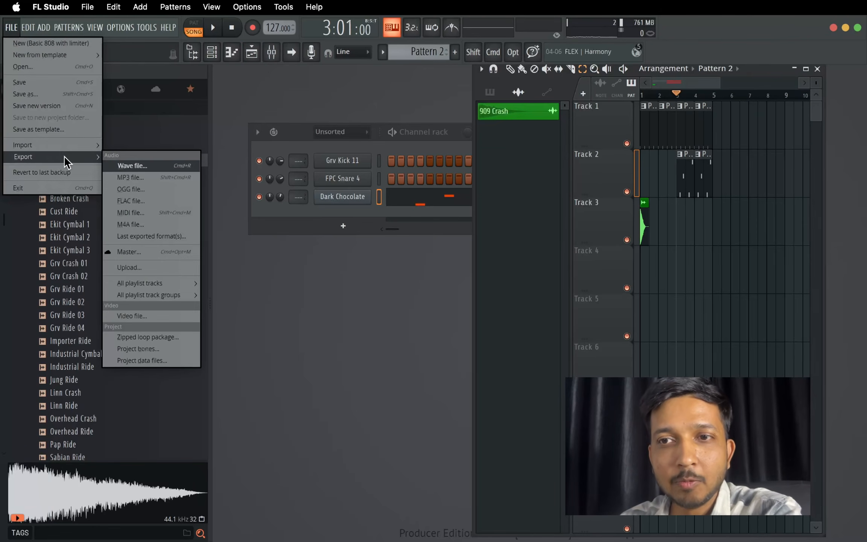
click(131, 161)
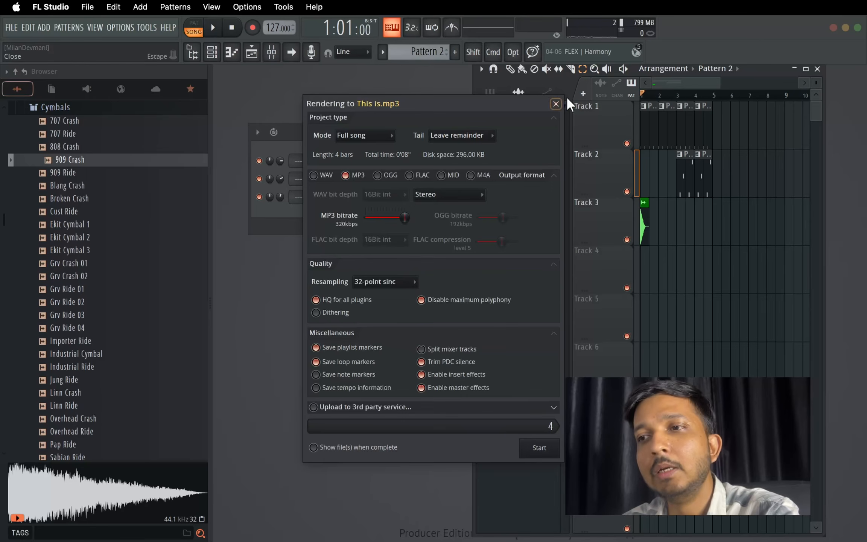
click(556, 103)
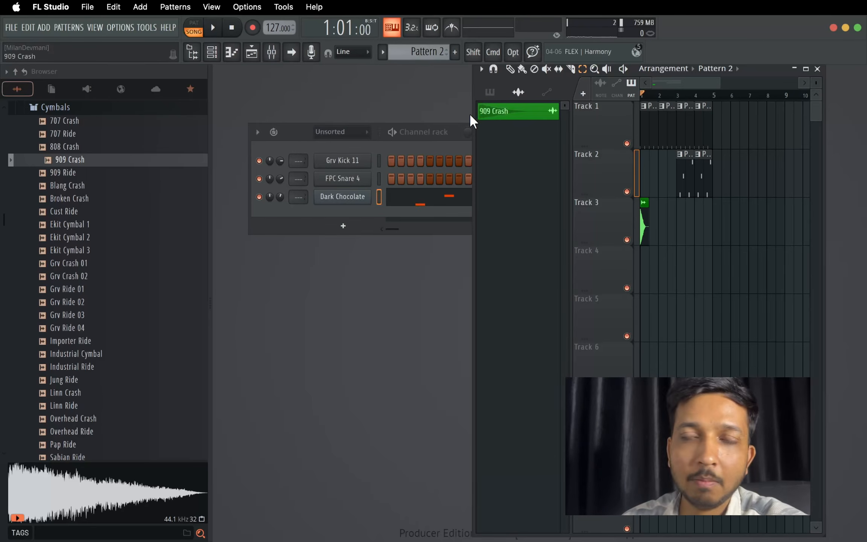
Step: Narrow the browser and move the Channel rack up beside it
click(451, 142)
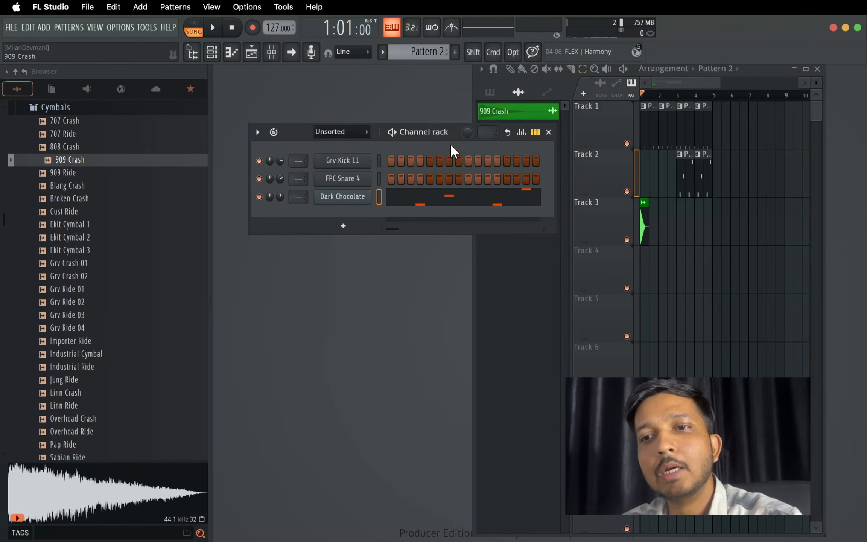
drag(210, 210, 184, 210)
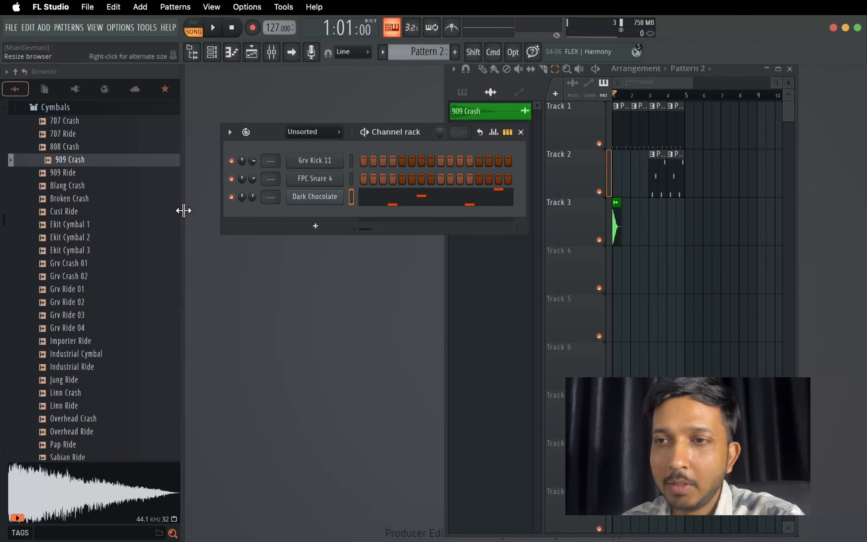
drag(427, 133, 393, 76)
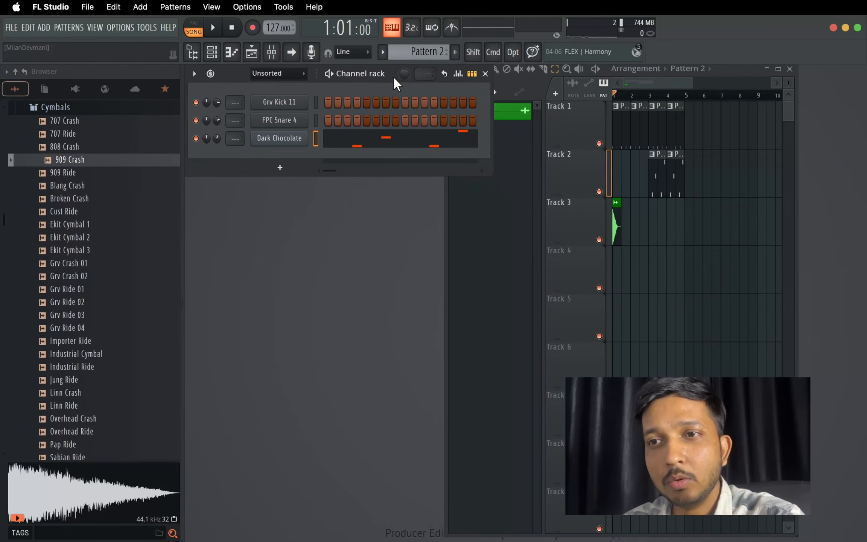
Step: Close the playlist and widen the Channel rack to show 20 steps
click(790, 68)
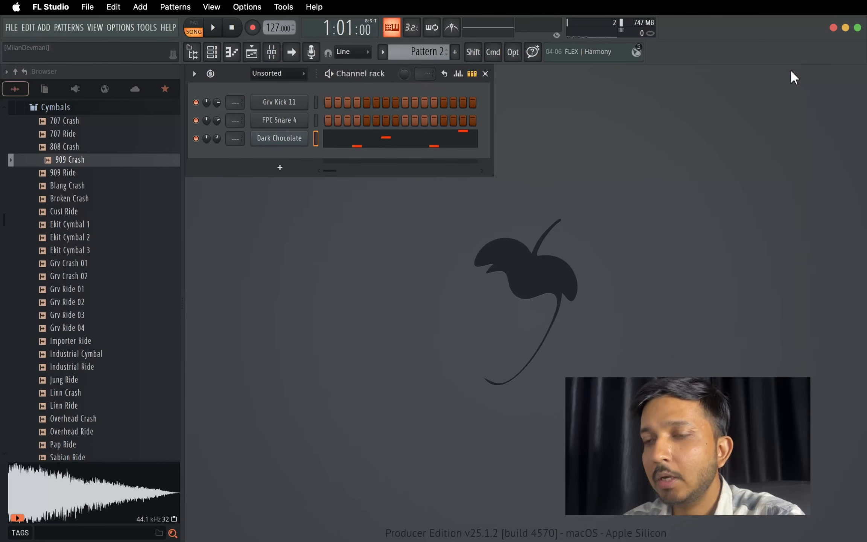
drag(491, 173, 524, 178)
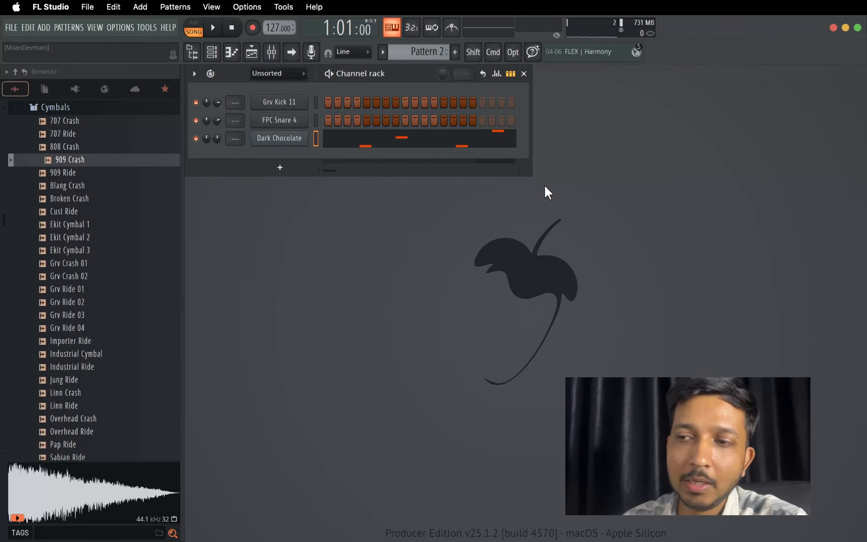
click(647, 358)
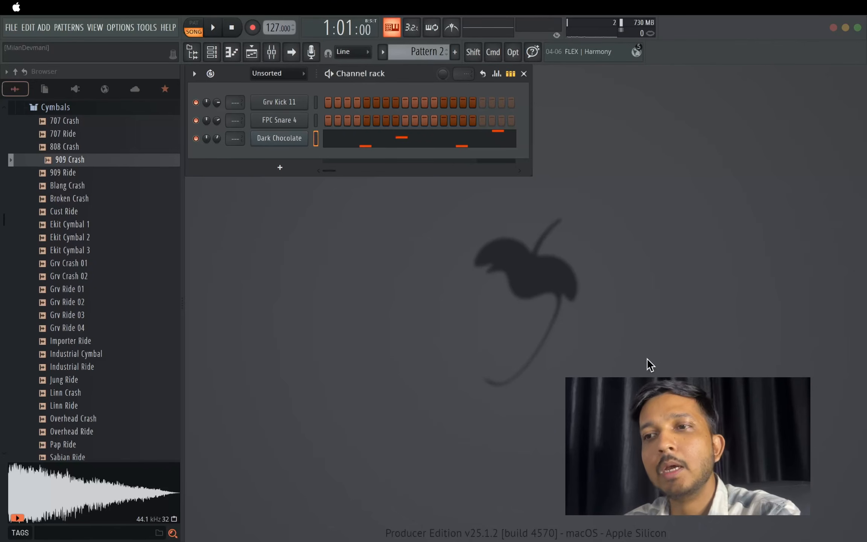